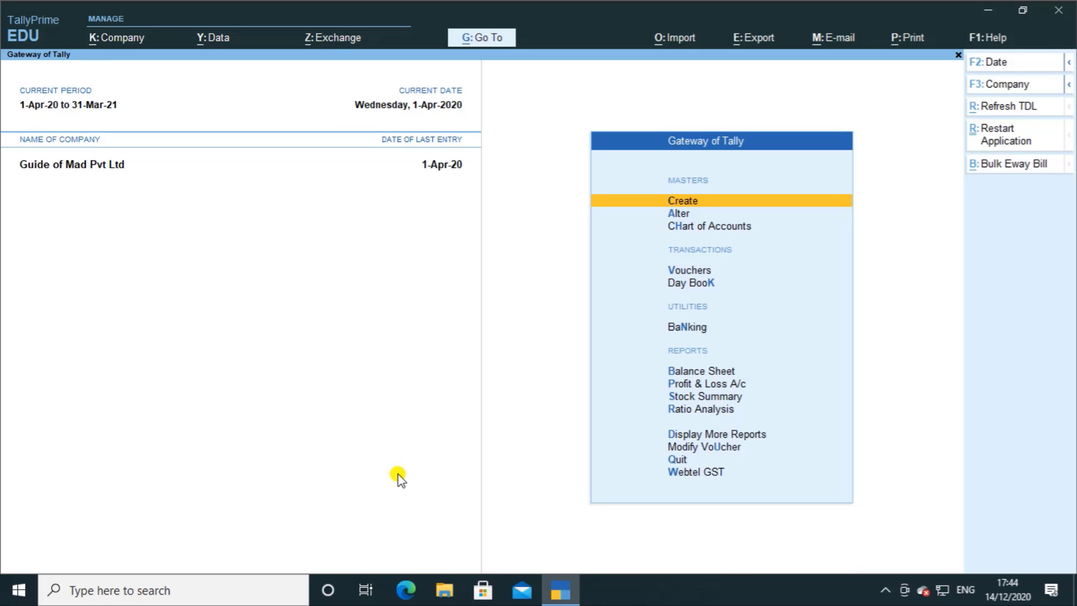
Step: Launch Excel and create a blank workbook for the data import
{"action": "key", "text": "super+r"}
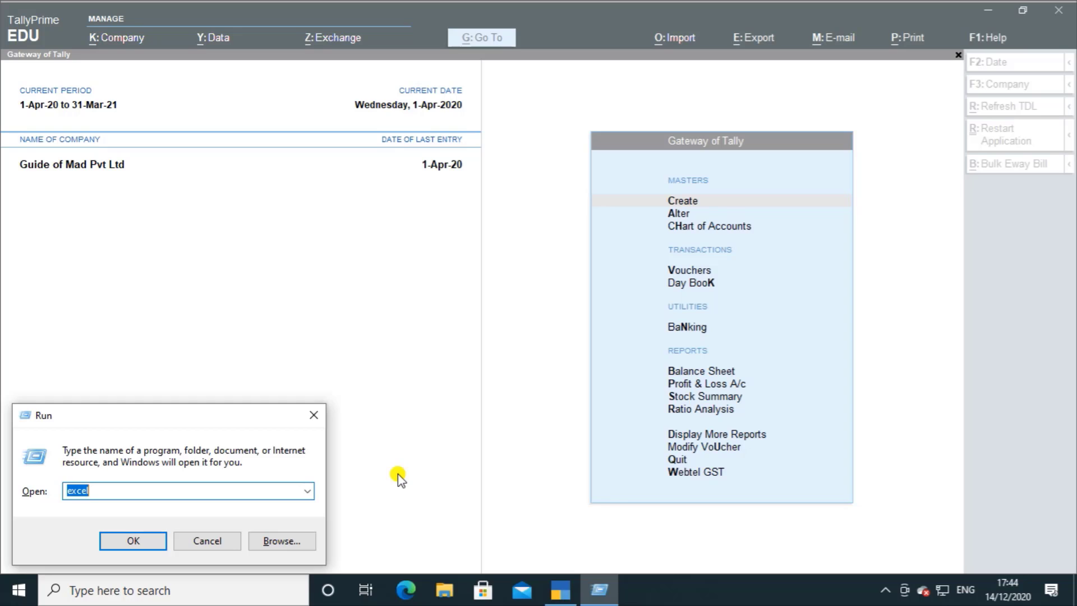
{"action": "key", "text": "Return"}
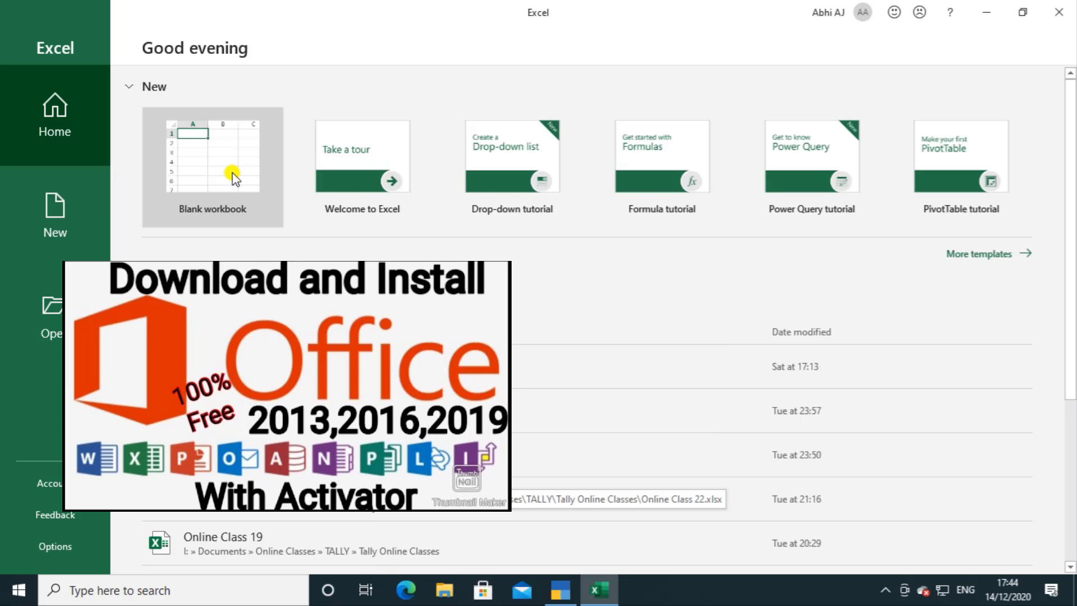
{"action": "left_click", "coordinate": [217, 149]}
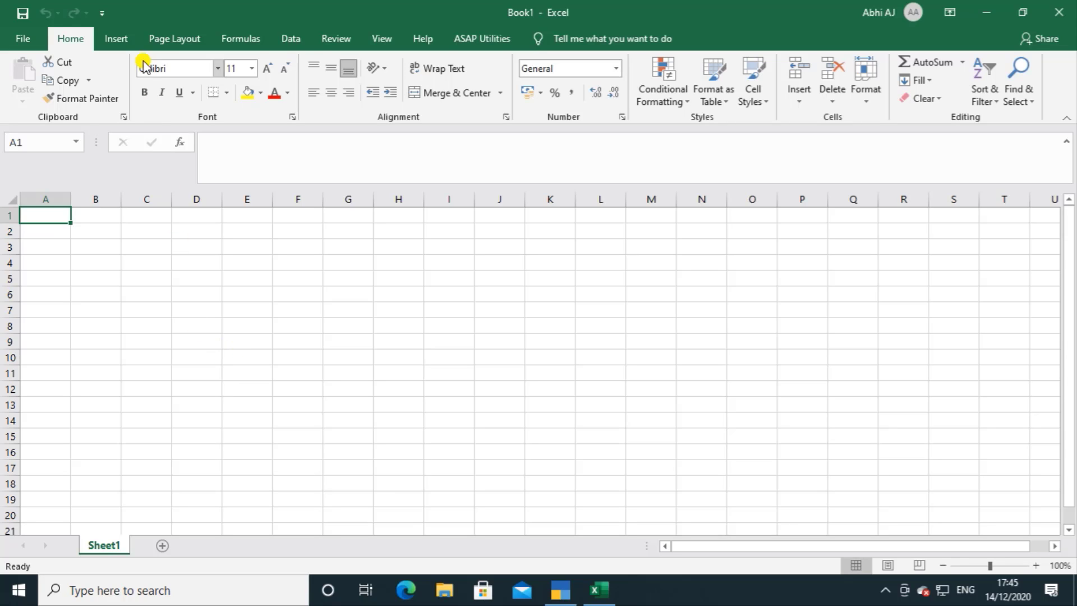
{"action": "left_click", "coordinate": [307, 35]}
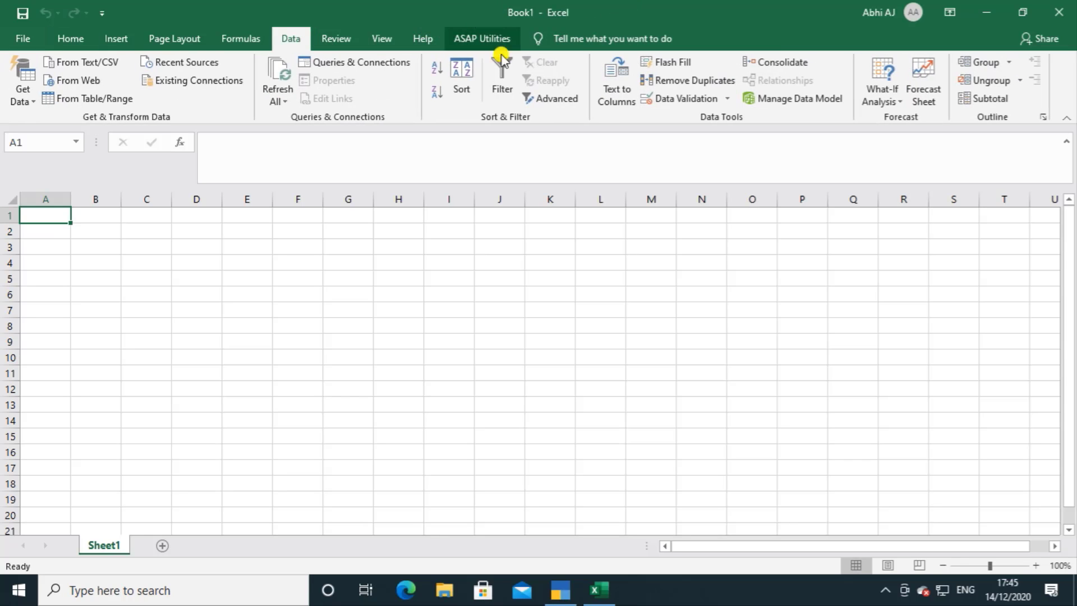
Step: Check the Office product information on the account page and return to the blank workbook
{"action": "left_click", "coordinate": [23, 39]}
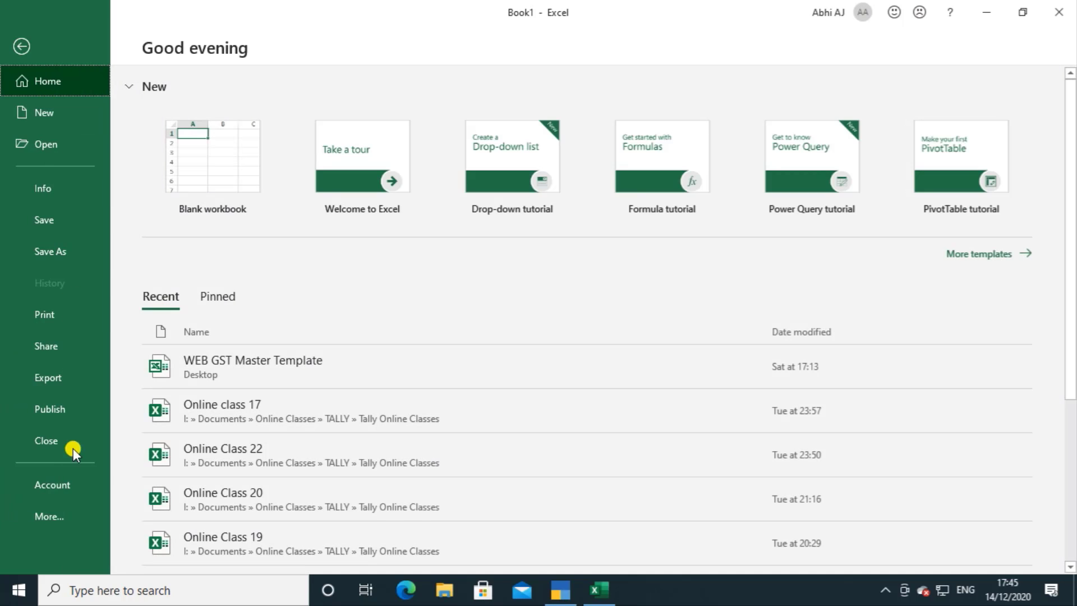
{"action": "left_click", "coordinate": [73, 499]}
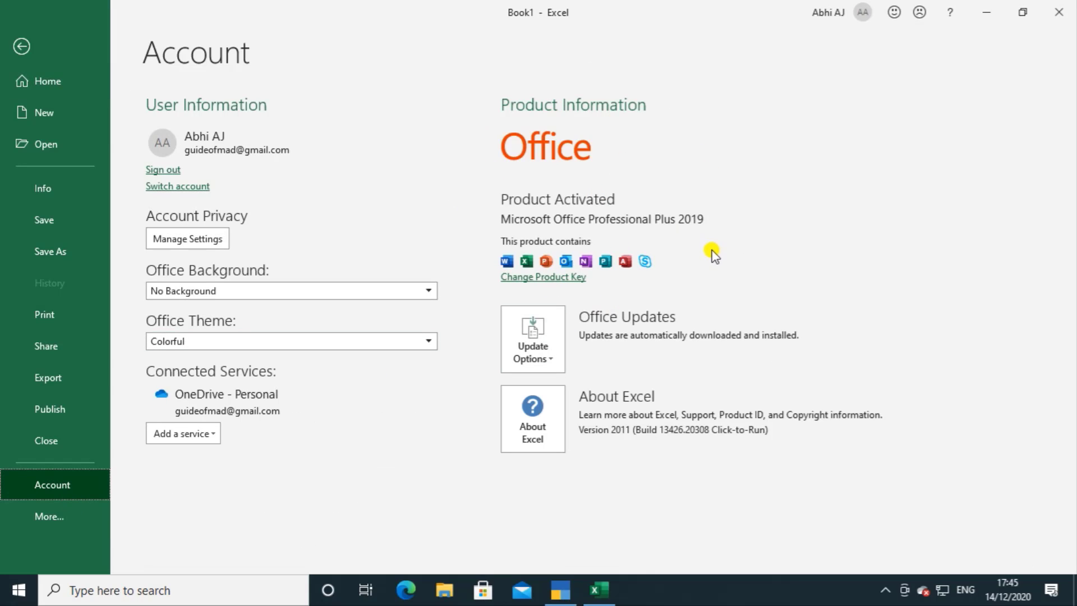
{"action": "left_click", "coordinate": [22, 47]}
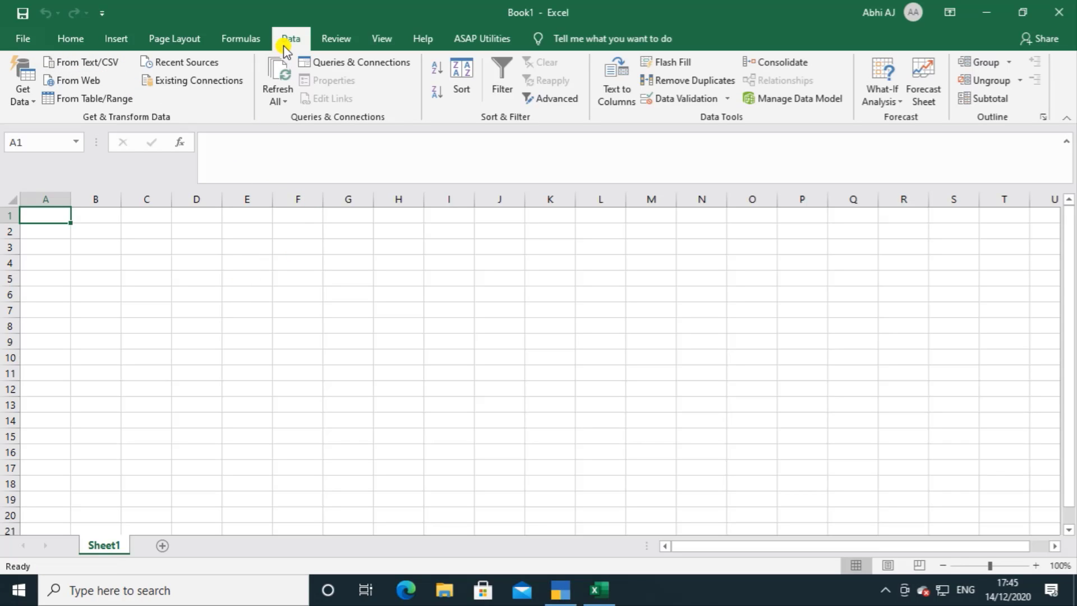
Step: Connect the workbook to Tally through ODBC using the TallyODBC64_9000 data source
{"action": "left_click", "coordinate": [28, 99]}
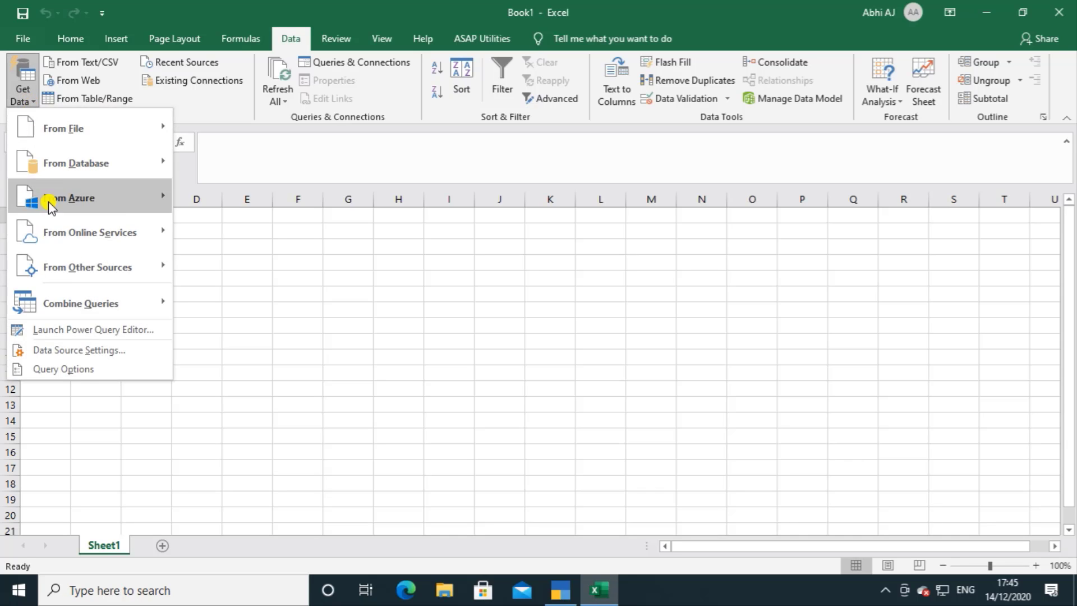
{"action": "mouse_move", "coordinate": [74, 280]}
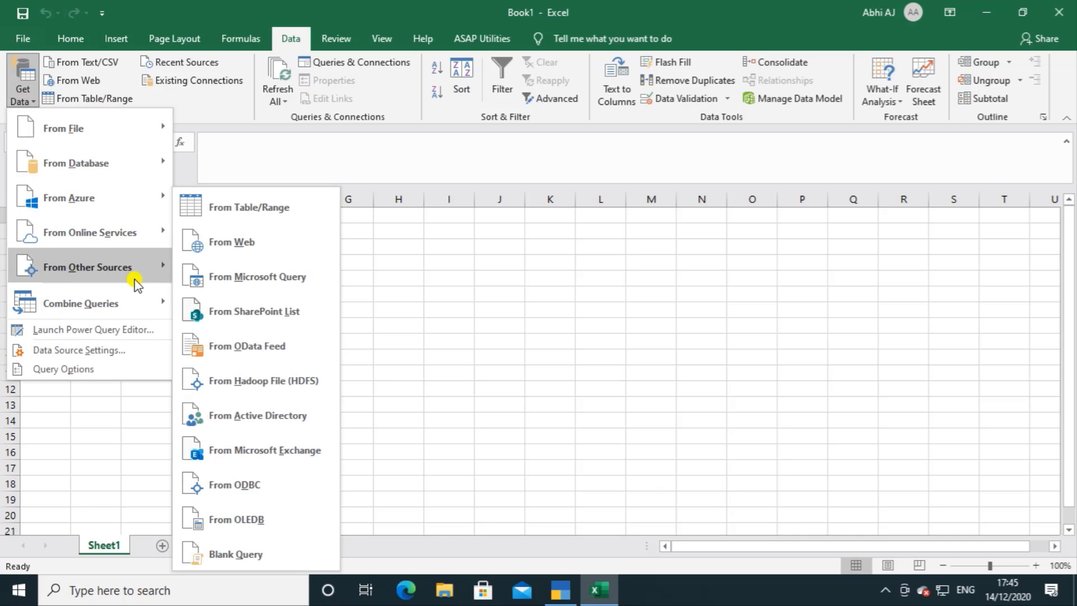
{"action": "left_click", "coordinate": [261, 486]}
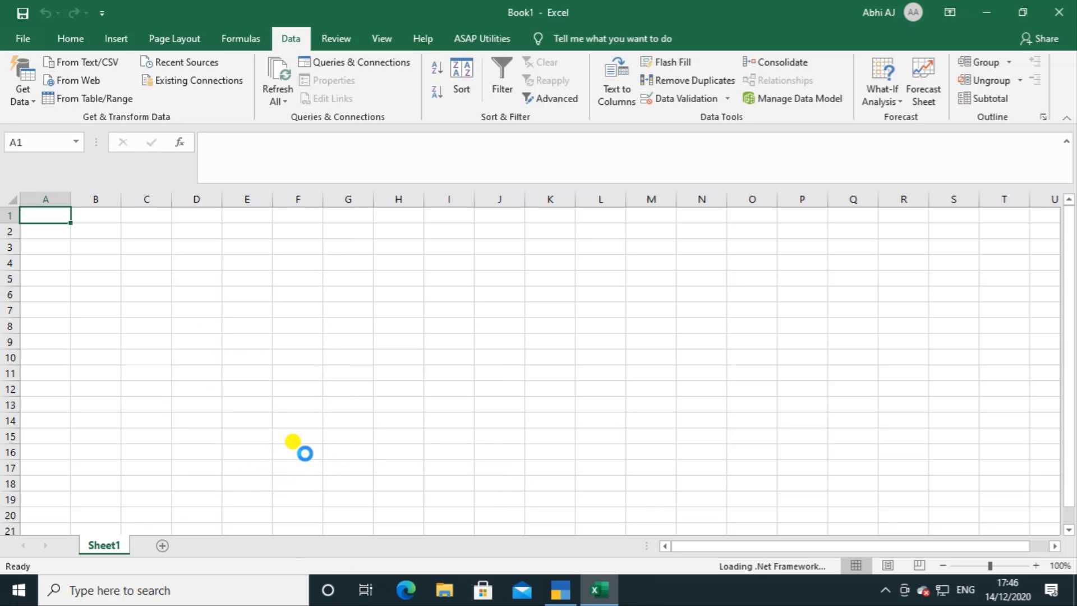
{"action": "left_click", "coordinate": [424, 279]}
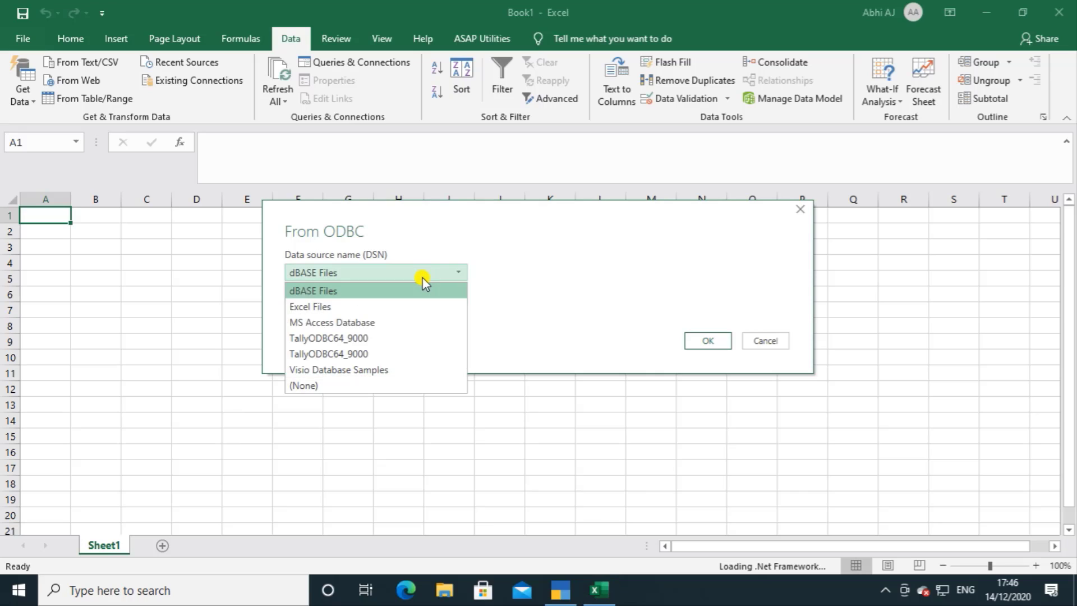
{"action": "left_click", "coordinate": [353, 339]}
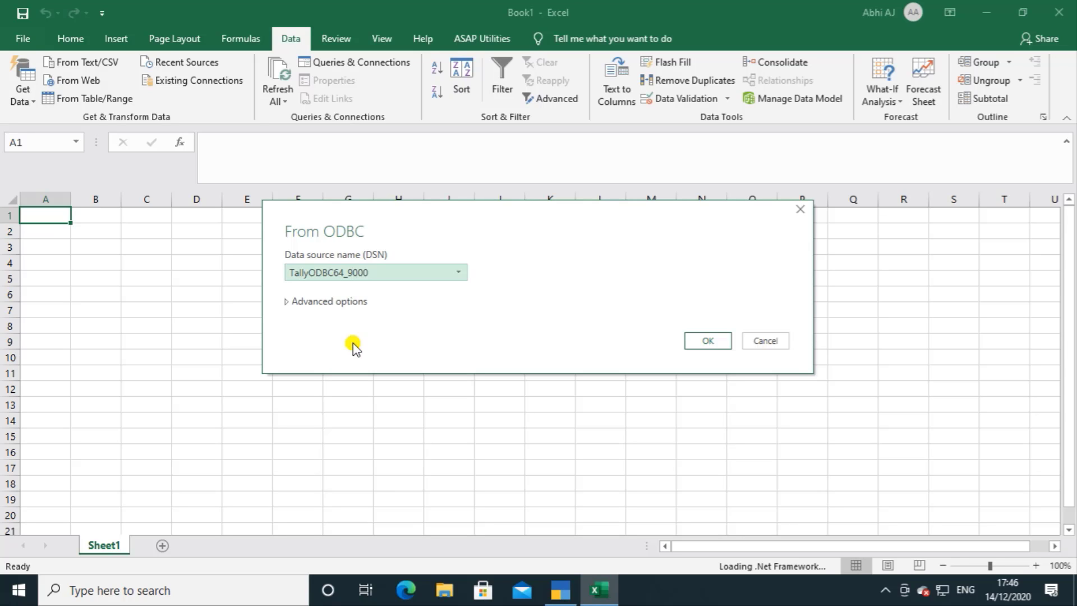
{"action": "left_click", "coordinate": [718, 345]}
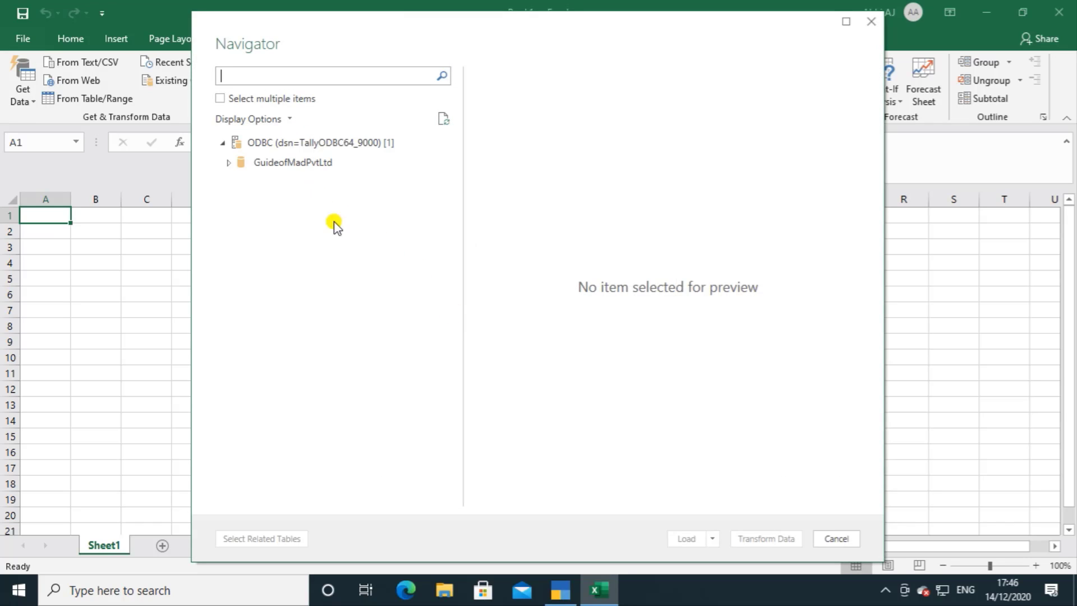
Step: Find the Ledger table within the GuideofMadPvtLtd database and open it in the Power Query Editor for transformation
{"action": "left_click", "coordinate": [228, 167]}
{"action": "left_click", "coordinate": [228, 165]}
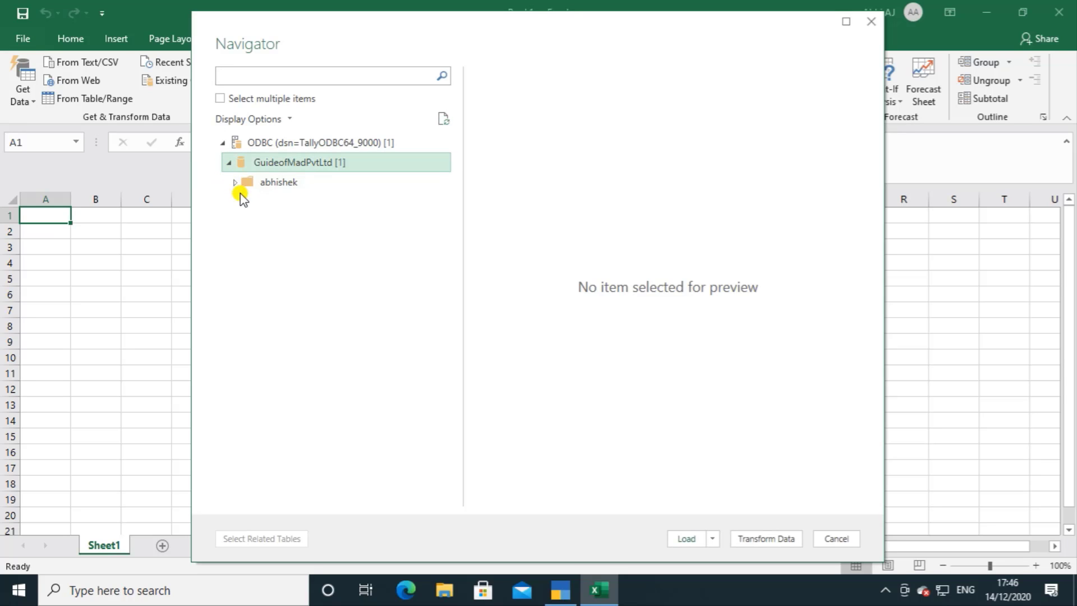
{"action": "left_click", "coordinate": [235, 183]}
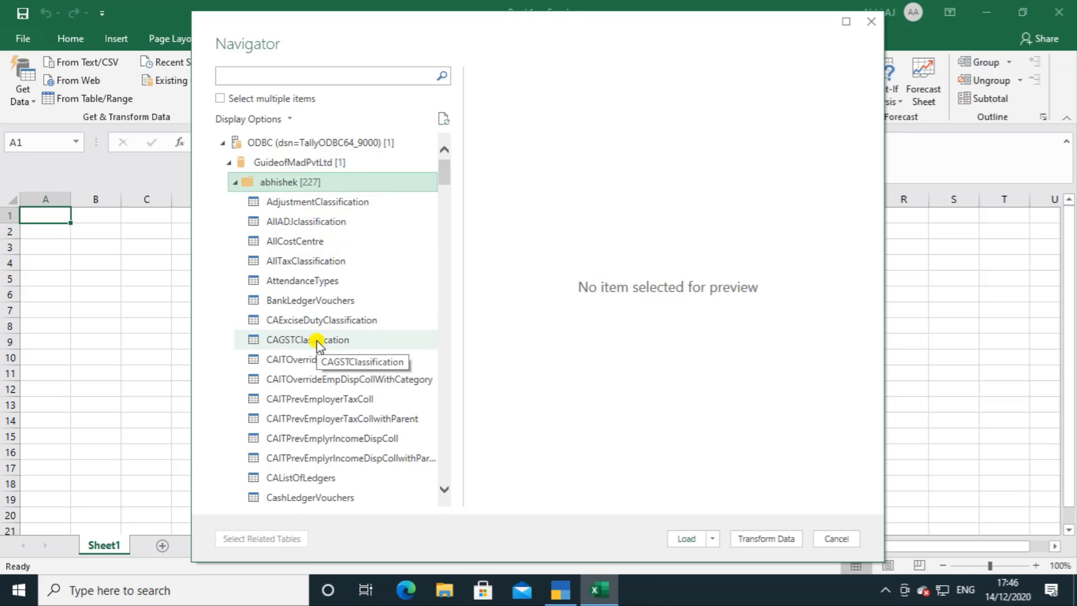
{"action": "scroll", "coordinate": [316, 340], "scroll_direction": "down", "scroll_amount": 5}
{"action": "scroll", "coordinate": [316, 340], "scroll_direction": "down", "scroll_amount": 7}
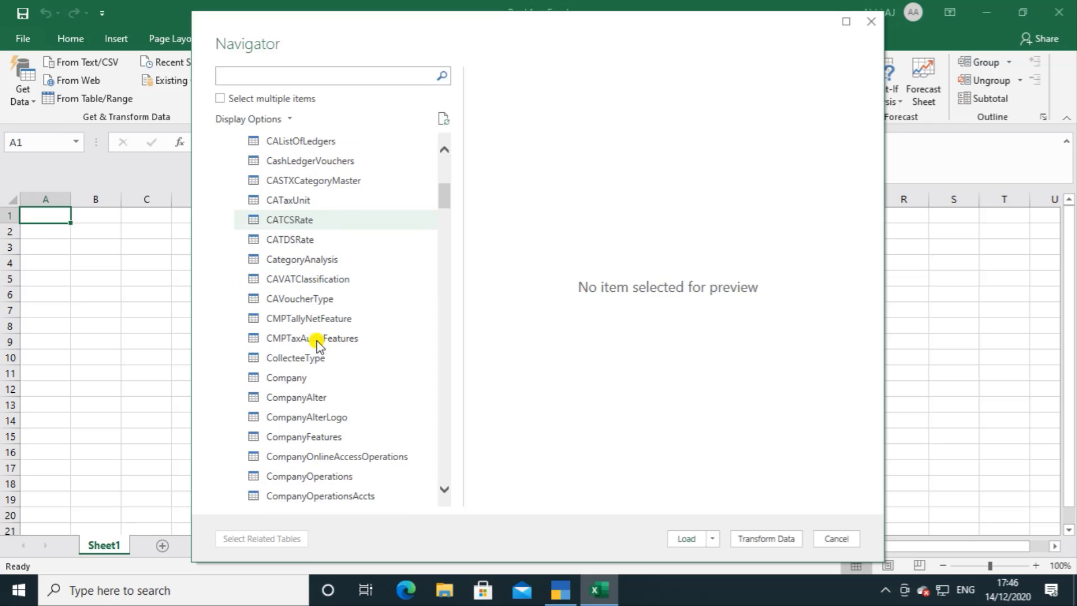
{"action": "scroll", "coordinate": [317, 344], "scroll_direction": "down", "scroll_amount": 2}
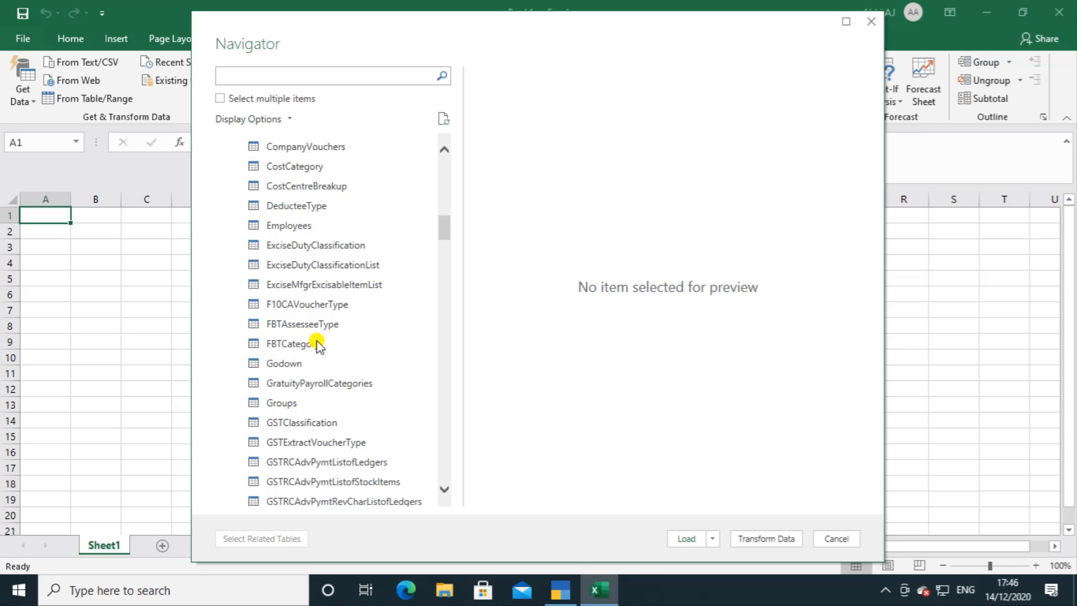
{"action": "scroll", "coordinate": [317, 344], "scroll_direction": "down", "scroll_amount": 7}
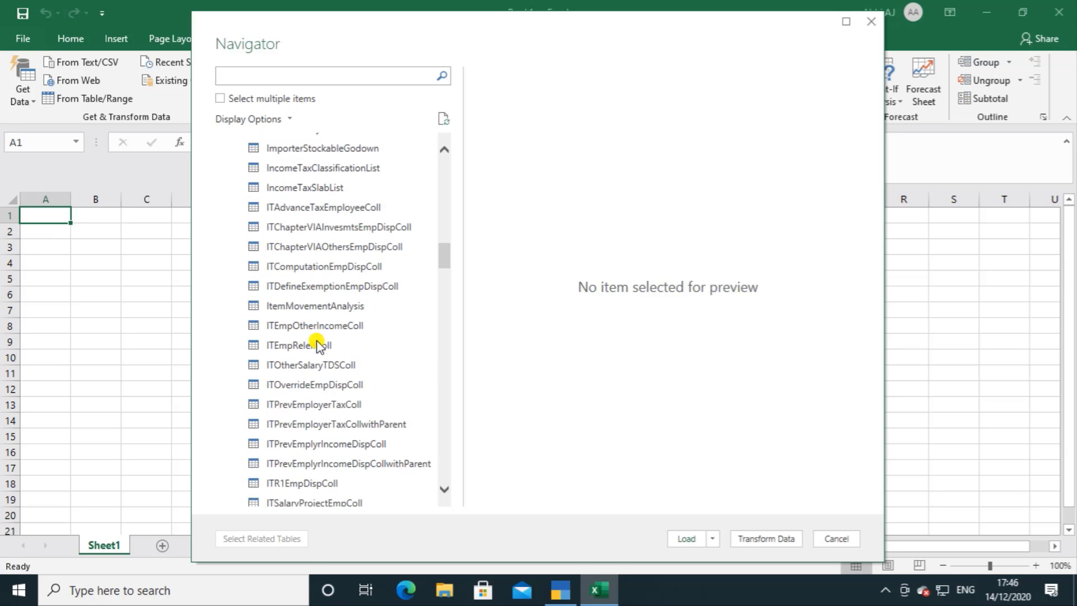
{"action": "scroll", "coordinate": [315, 343], "scroll_direction": "down", "scroll_amount": 6}
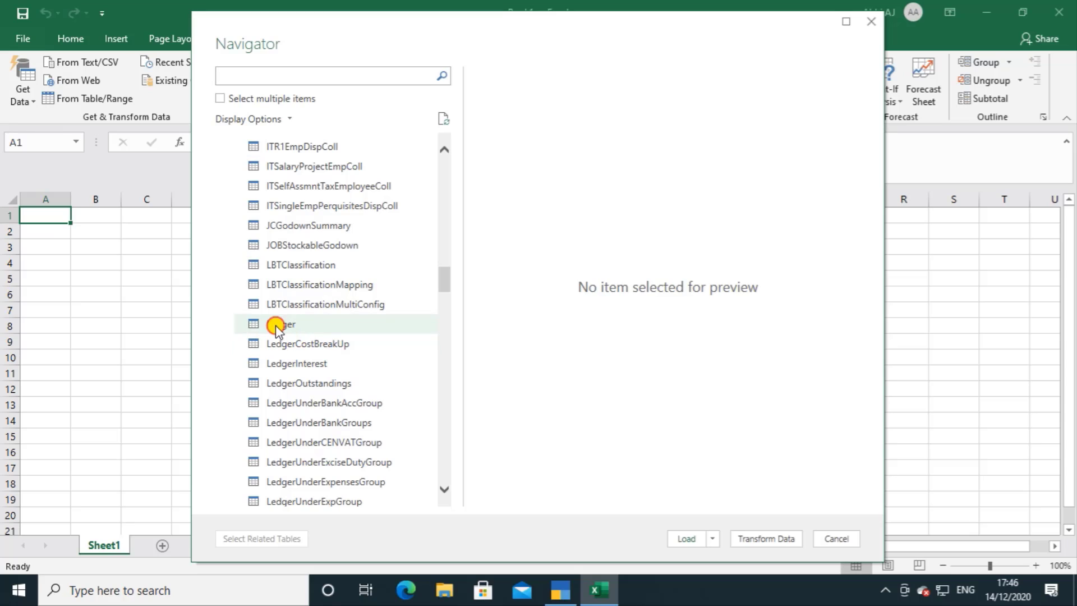
{"action": "left_click", "coordinate": [275, 326]}
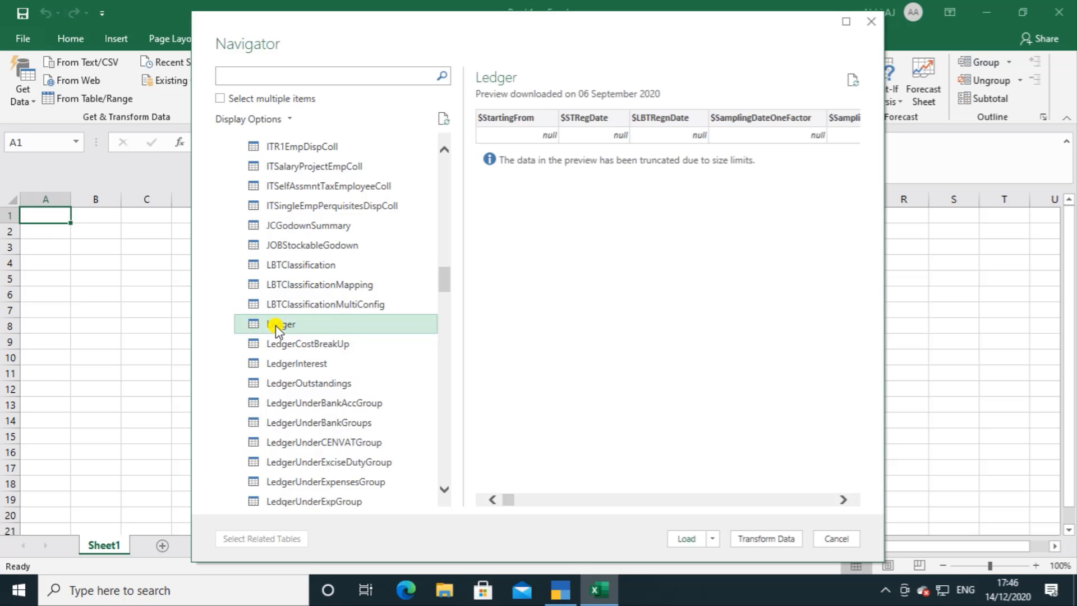
{"action": "left_click", "coordinate": [776, 539]}
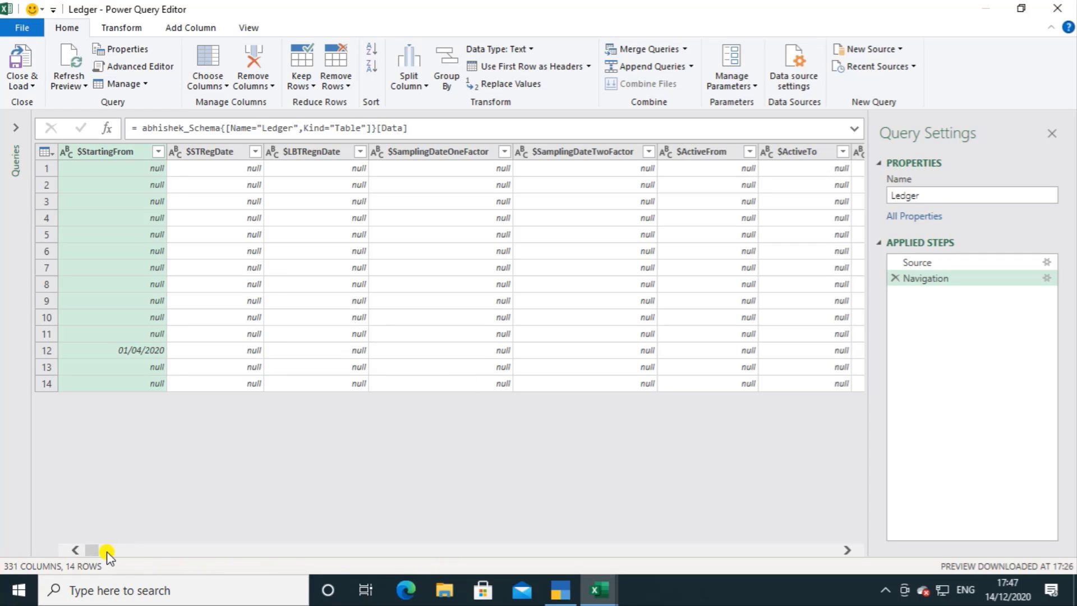
Step: Select the $Name, $Address and $PriorStateName columns of the Ledger query together
{"action": "left_click", "coordinate": [852, 552]}
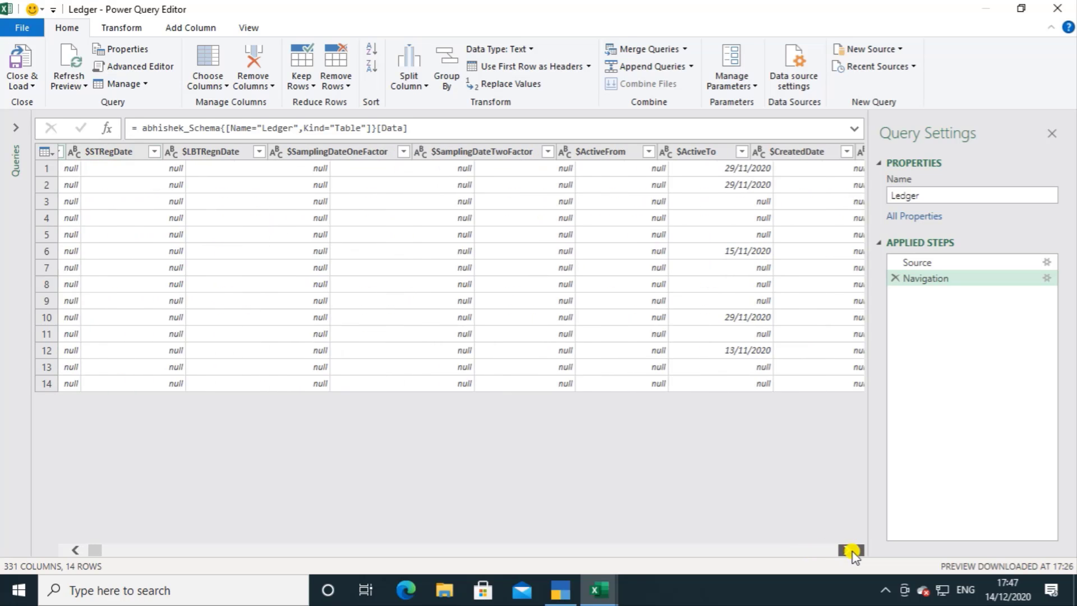
{"action": "left_click", "coordinate": [852, 552]}
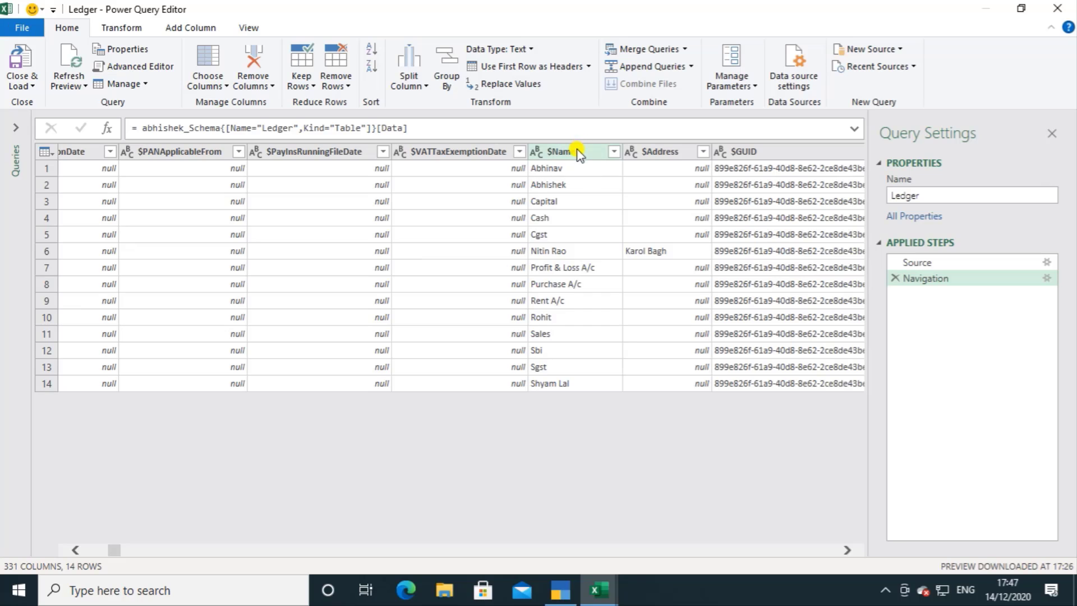
{"action": "left_click", "coordinate": [579, 151]}
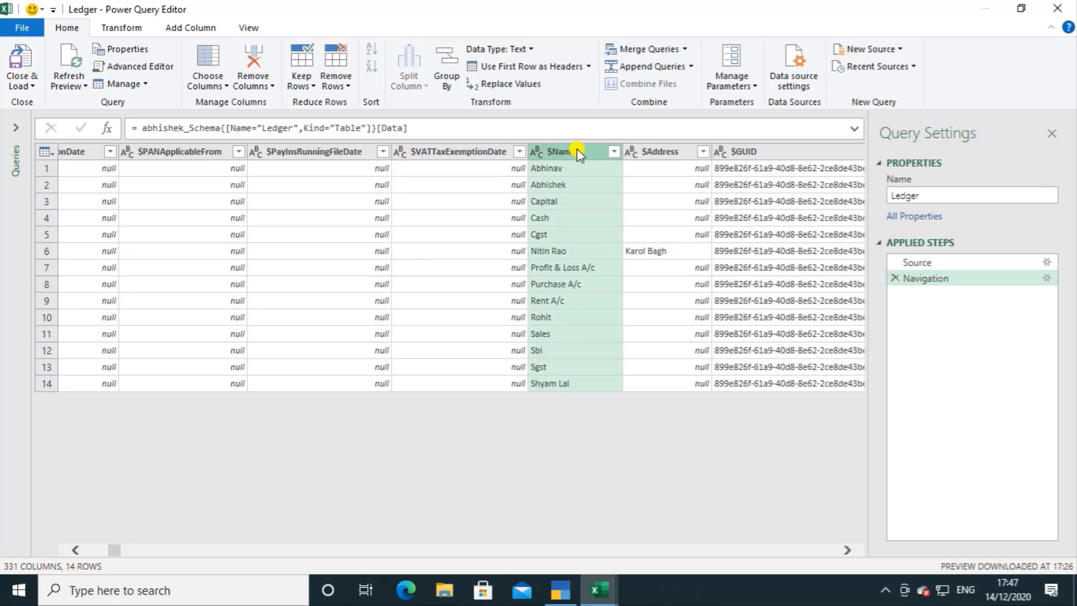
{"action": "left_click", "coordinate": [848, 552]}
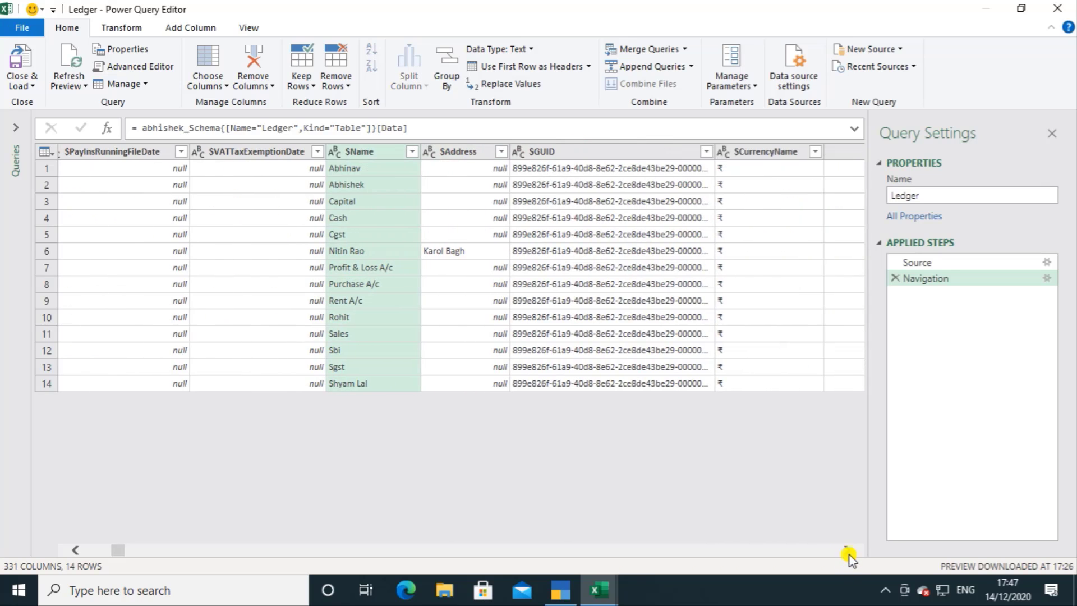
{"action": "left_click", "coordinate": [466, 150], "text": "ctrl"}
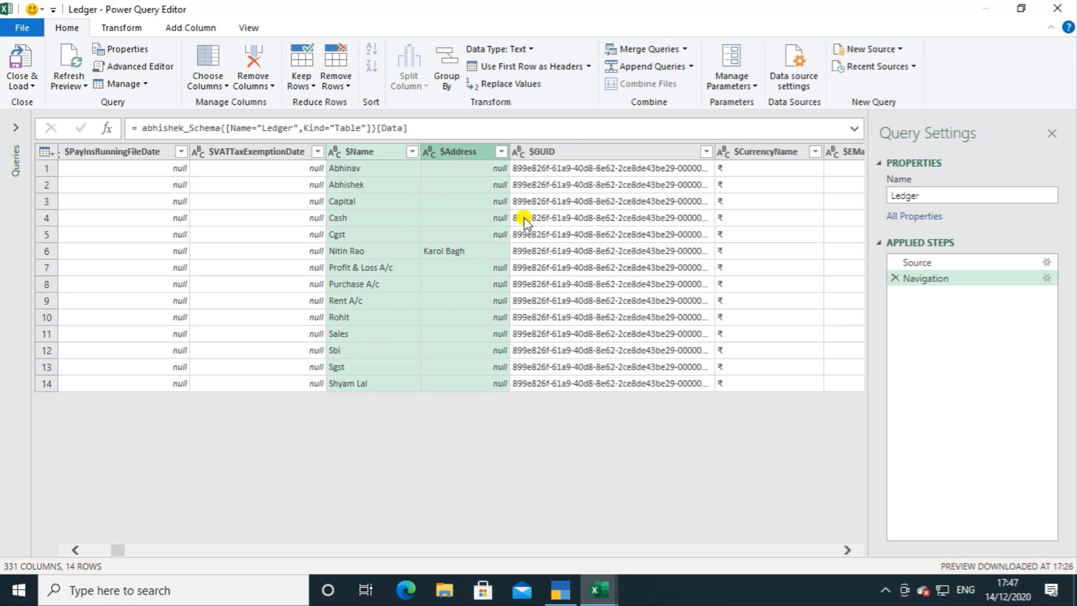
{"action": "left_click", "coordinate": [849, 554]}
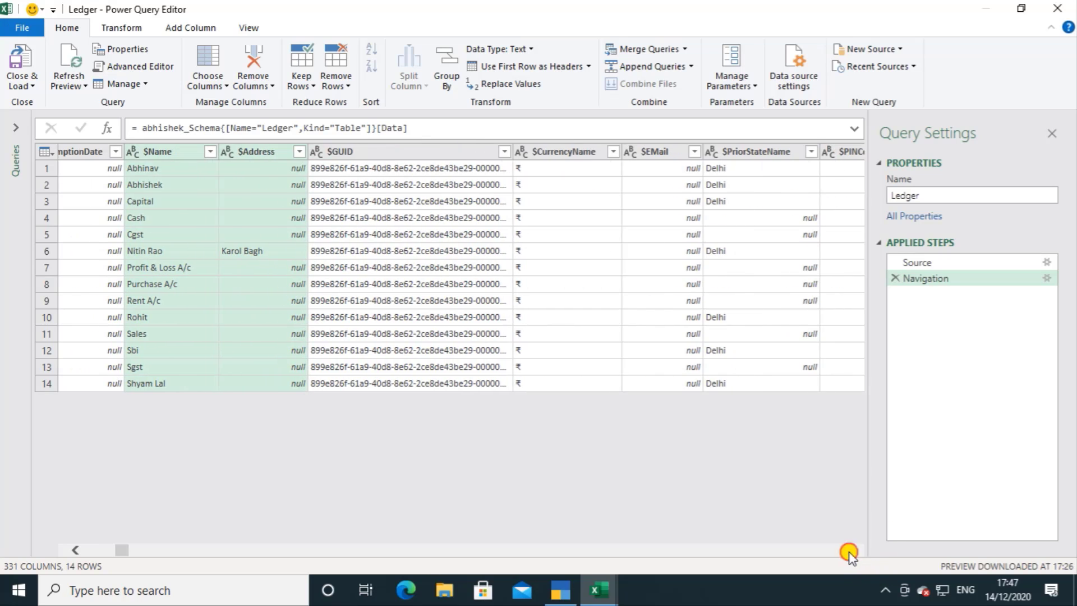
{"action": "left_click", "coordinate": [849, 554]}
{"action": "left_click", "coordinate": [648, 152], "text": "ctrl"}
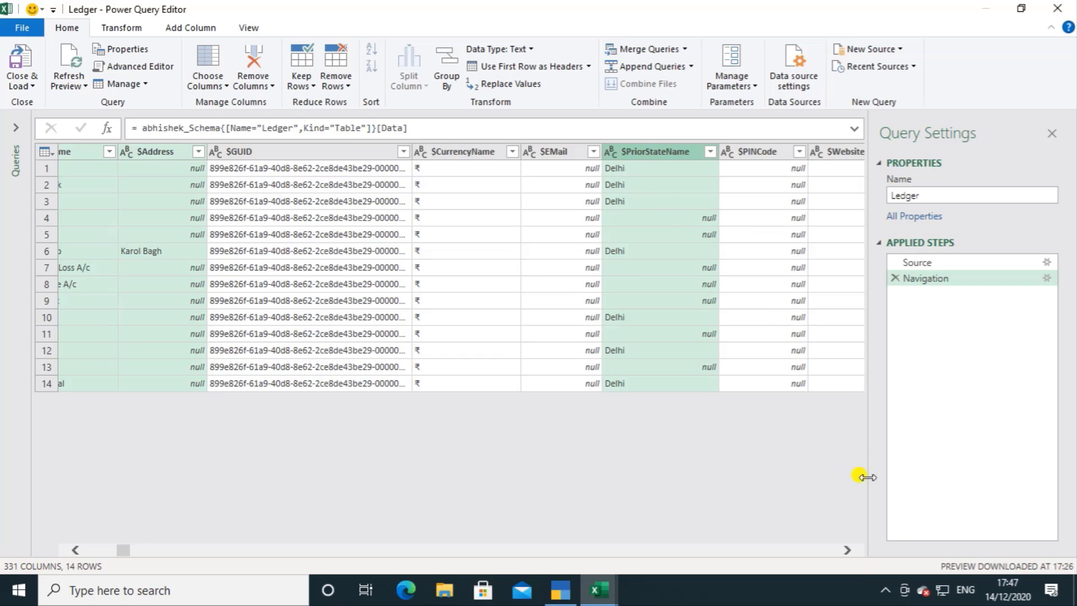
Step: Add the $GSTRegistrationType column to the current column selection
{"action": "left_click", "coordinate": [848, 551]}
{"action": "left_click", "coordinate": [848, 551]}
{"action": "left_click", "coordinate": [848, 552]}
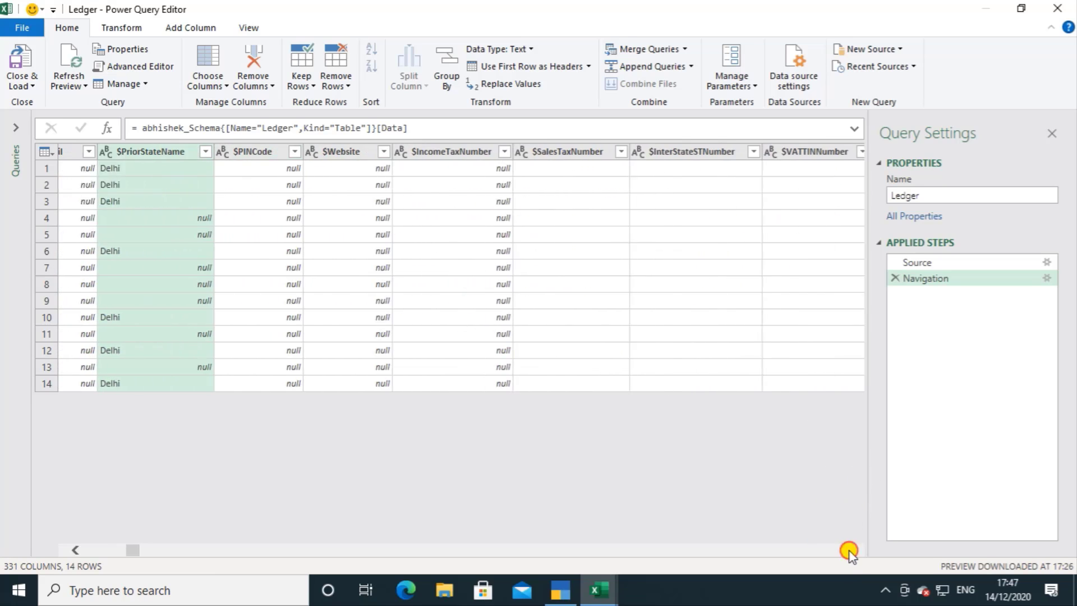
{"action": "left_click", "coordinate": [850, 554]}
{"action": "left_click", "coordinate": [849, 554]}
{"action": "left_click", "coordinate": [849, 554]}
{"action": "left_click", "coordinate": [849, 554]}
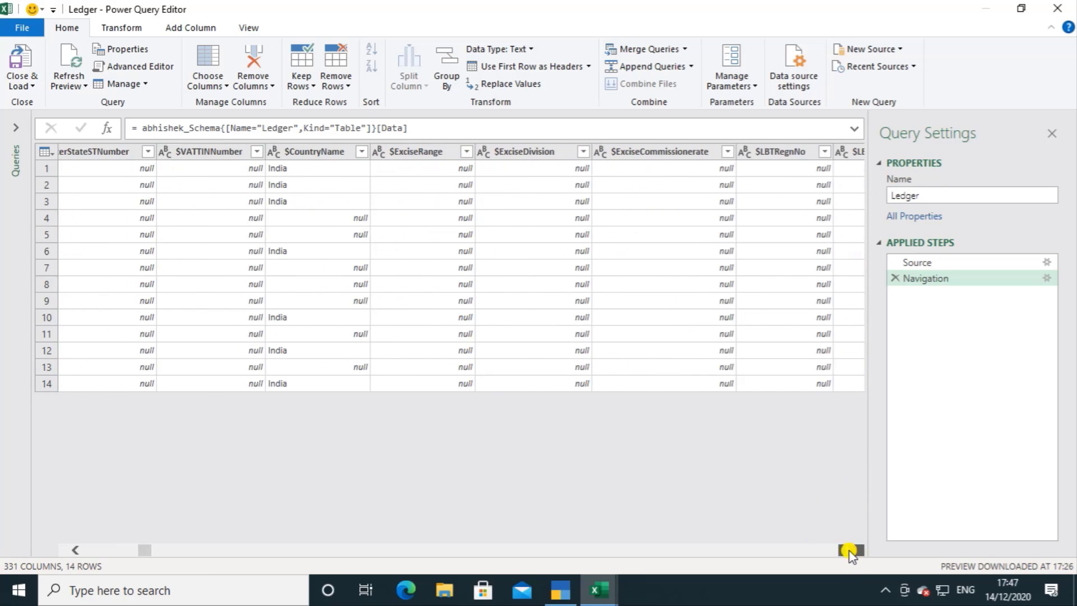
{"action": "left_click", "coordinate": [849, 554]}
{"action": "left_click", "coordinate": [849, 554]}
{"action": "left_click", "coordinate": [849, 554]}
{"action": "left_click", "coordinate": [849, 554]}
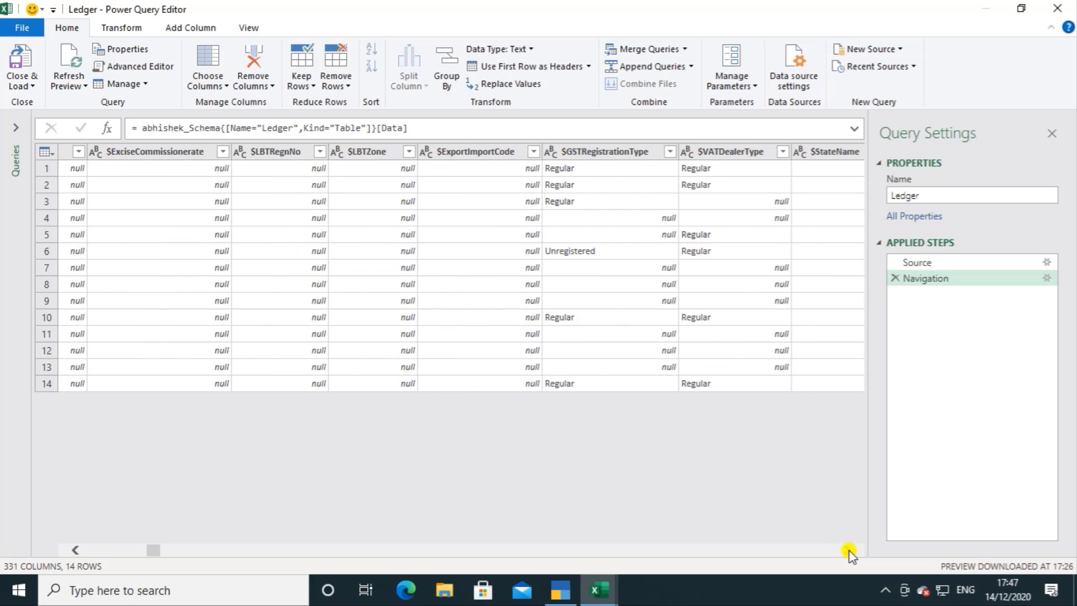
{"action": "left_click", "coordinate": [574, 151]}
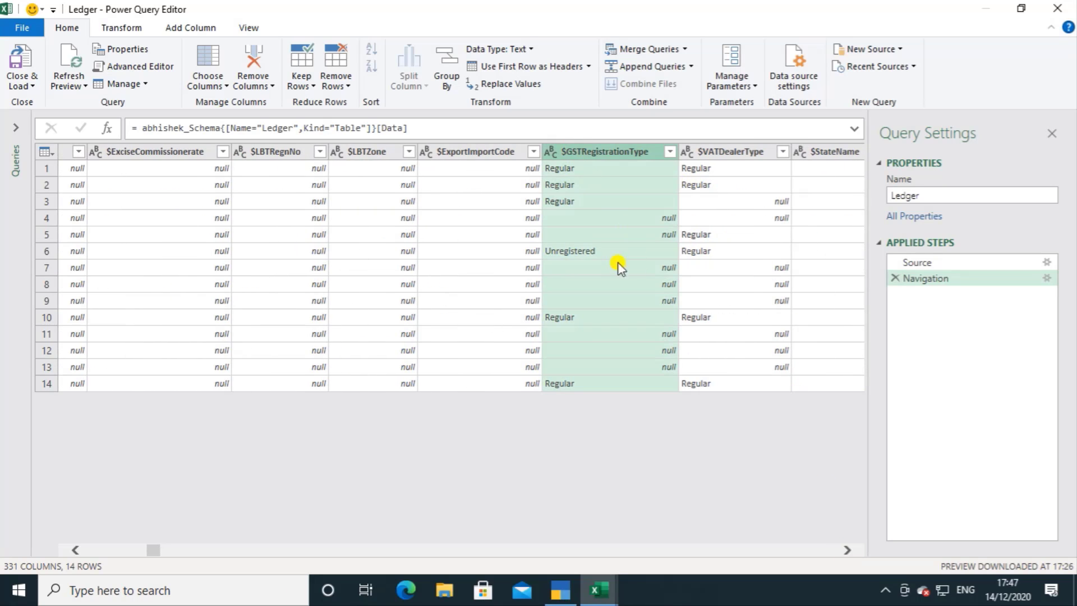
Step: Add the $PartyGSTIN column to the current column selection
{"action": "left_click", "coordinate": [850, 551]}
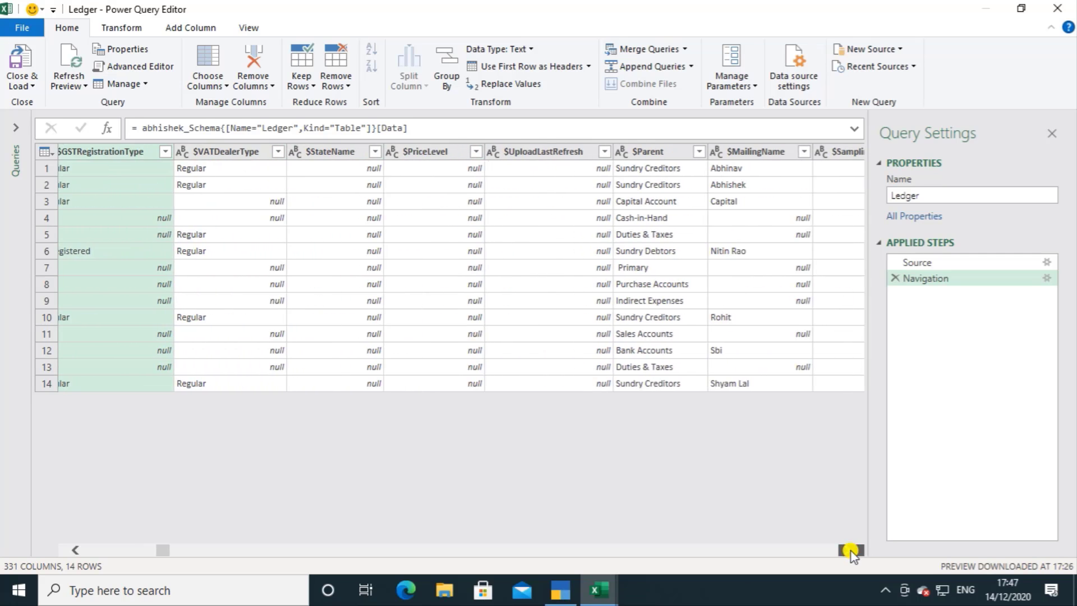
{"action": "left_click_drag", "start_coordinate": [850, 551], "coordinate": [850, 551]}
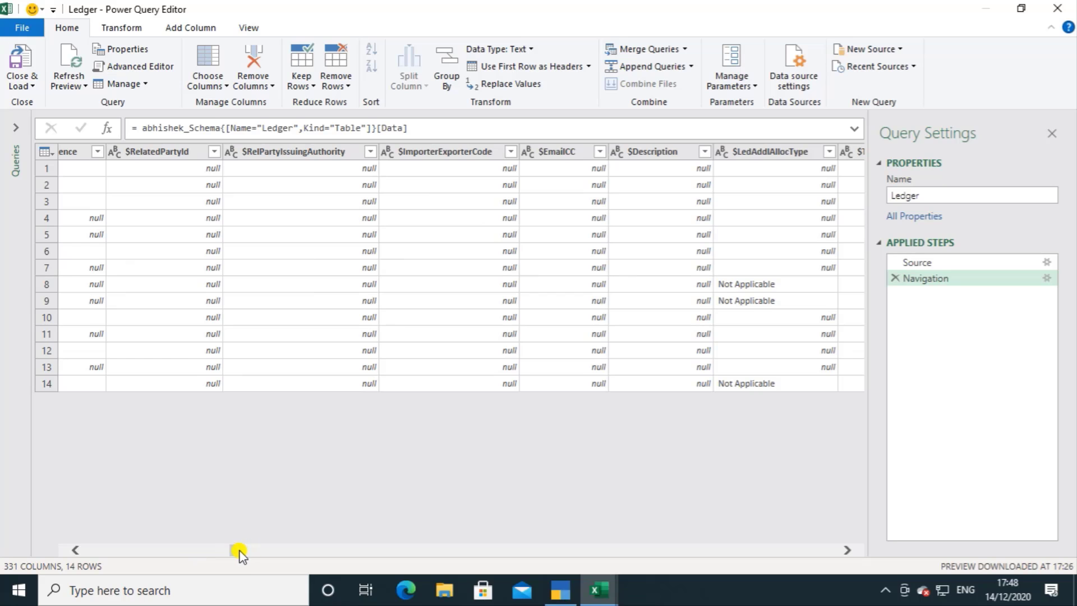
{"action": "left_click_drag", "start_coordinate": [238, 552], "coordinate": [284, 559]}
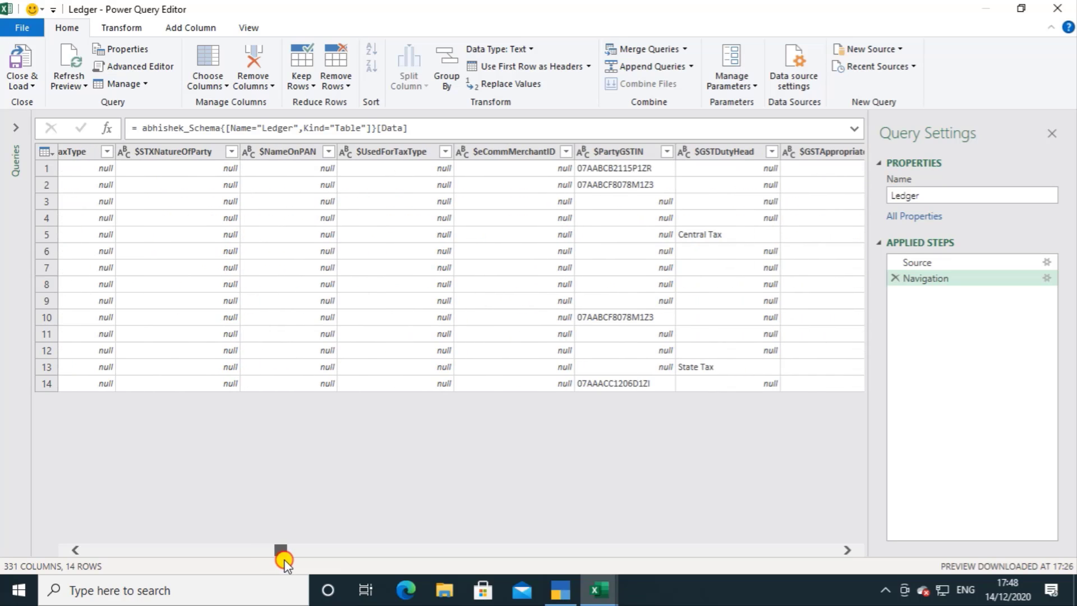
{"action": "left_click", "coordinate": [617, 153]}
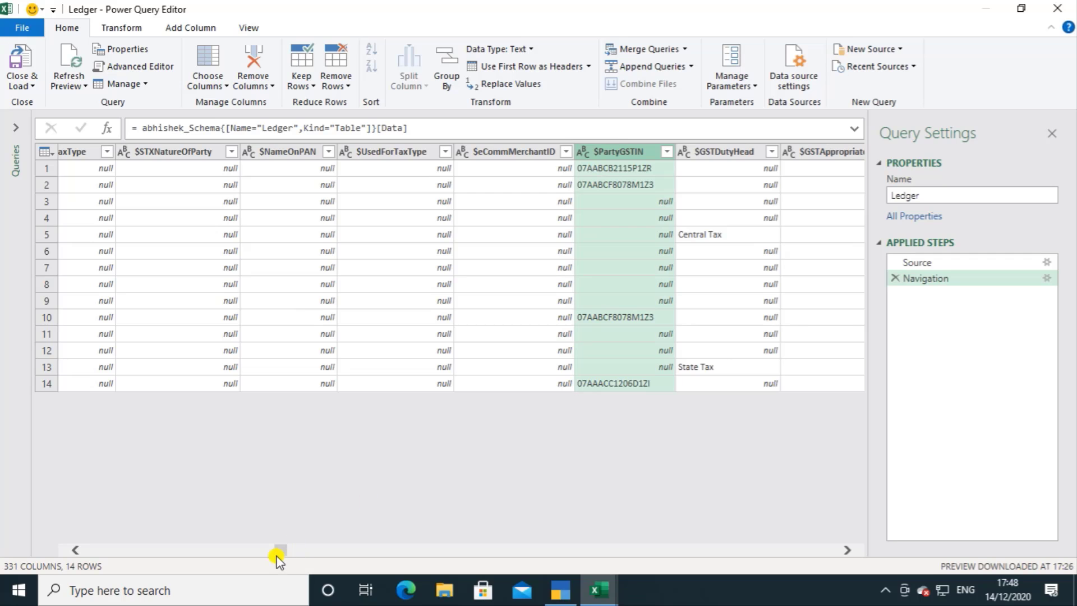
Step: Add the $OpeningBalance, $CreditLimit and $_ClosingBalance columns to the selection
{"action": "left_click_drag", "start_coordinate": [281, 555], "coordinate": [784, 602]}
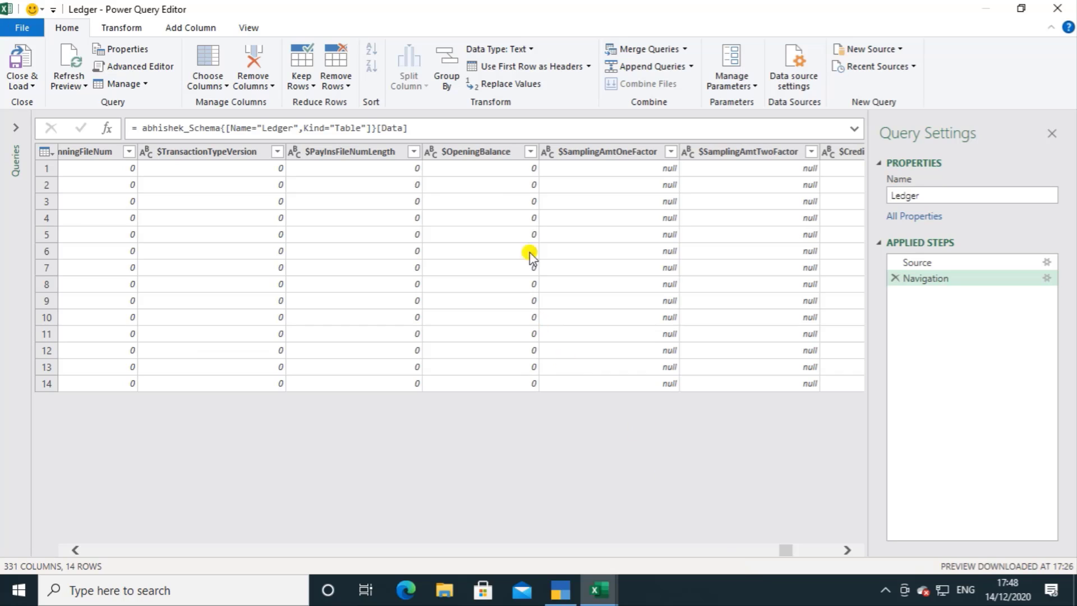
{"action": "left_click", "coordinate": [496, 161]}
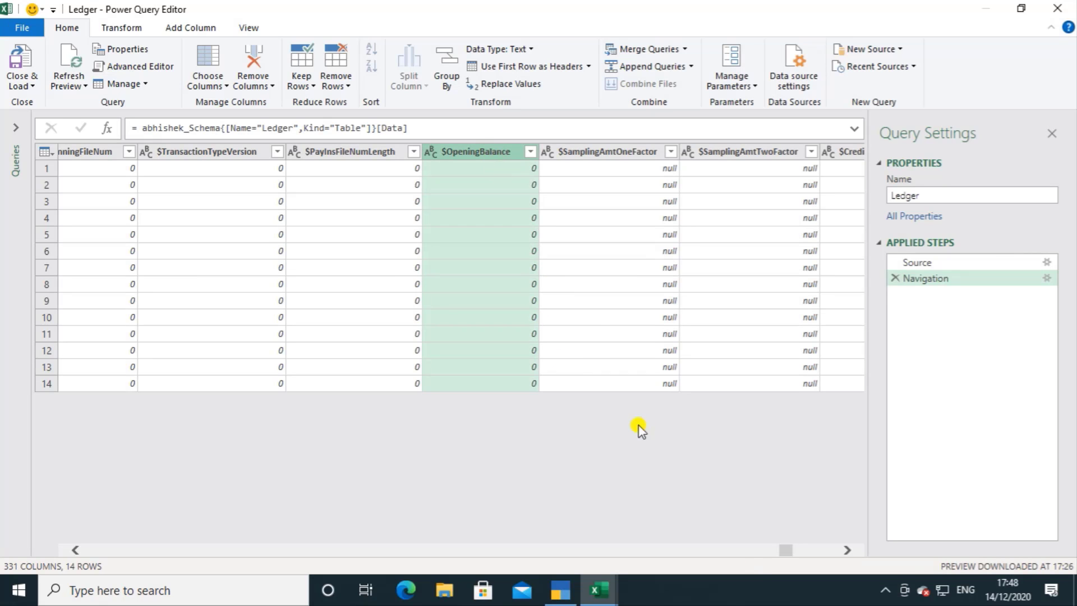
{"action": "left_click_drag", "start_coordinate": [783, 552], "coordinate": [796, 553]}
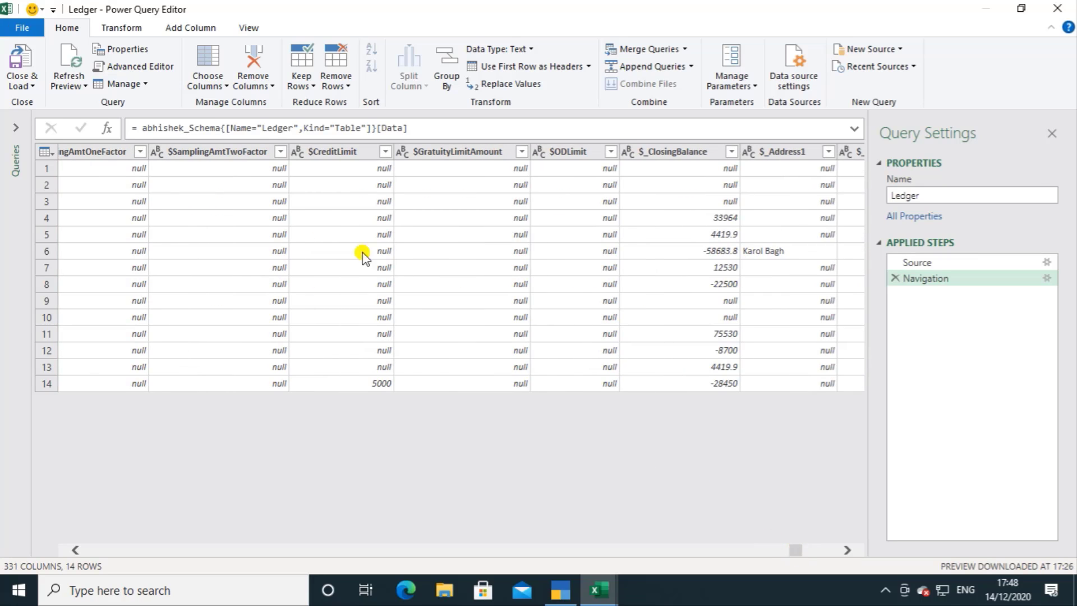
{"action": "left_click", "coordinate": [330, 153]}
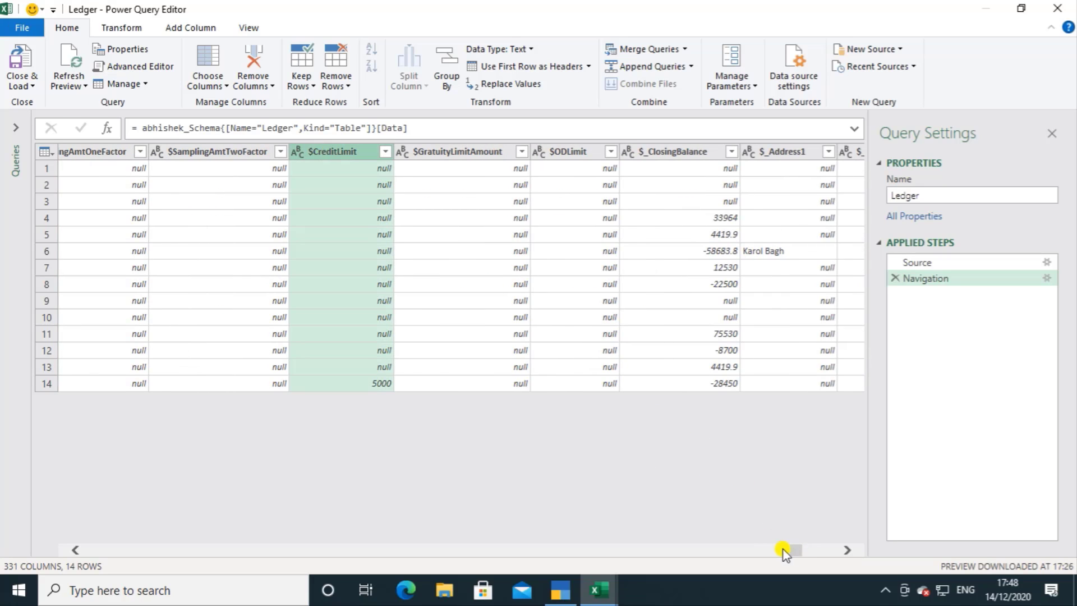
{"action": "left_click_drag", "start_coordinate": [784, 552], "coordinate": [796, 550]}
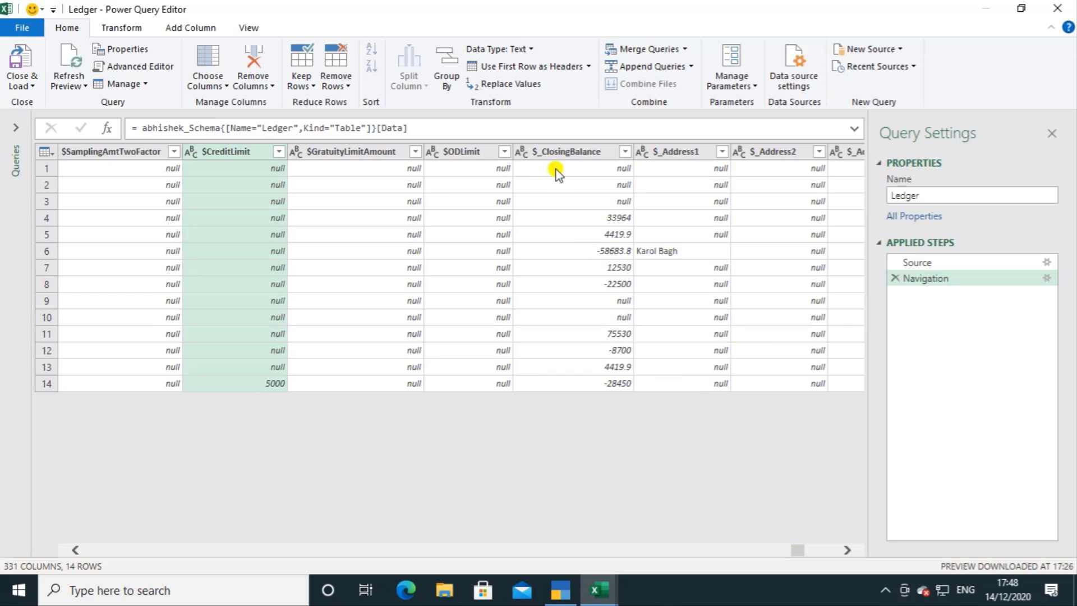
{"action": "left_click", "coordinate": [561, 153], "text": "ctrl"}
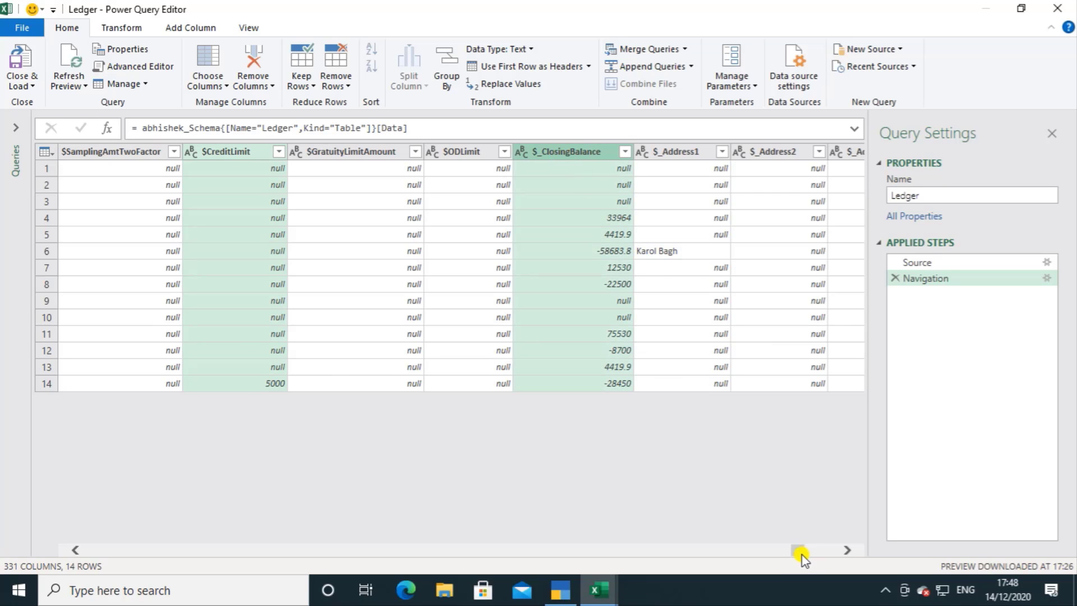
Step: Extend the selection with the $_PrimaryGroup, $_OnAccountValue, $_CashInFlow and $_CashOutFlow columns
{"action": "left_click_drag", "start_coordinate": [802, 554], "coordinate": [817, 557]}
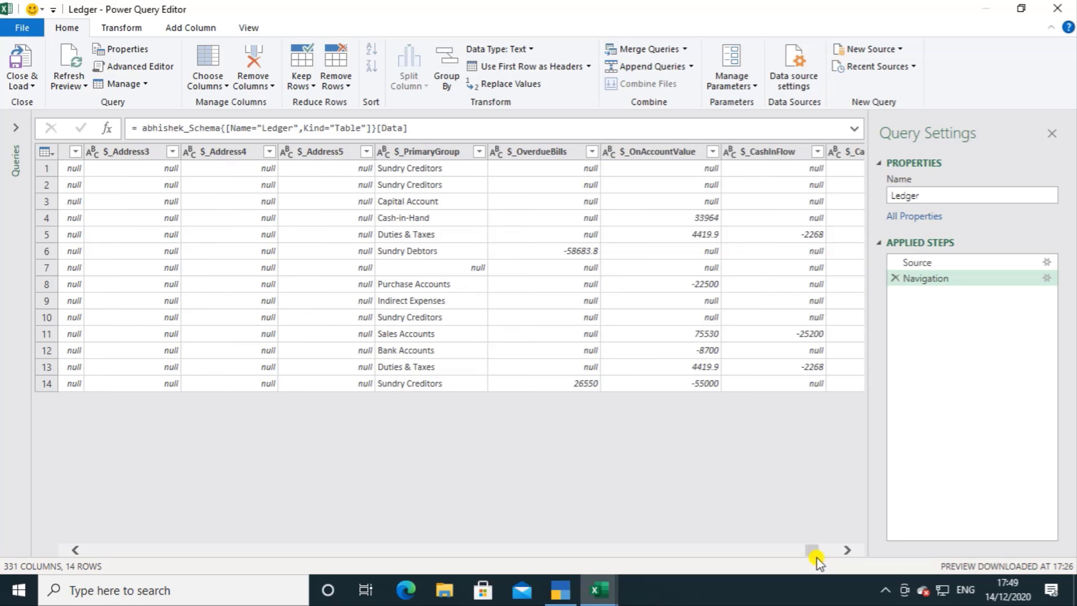
{"action": "left_click", "coordinate": [406, 150]}
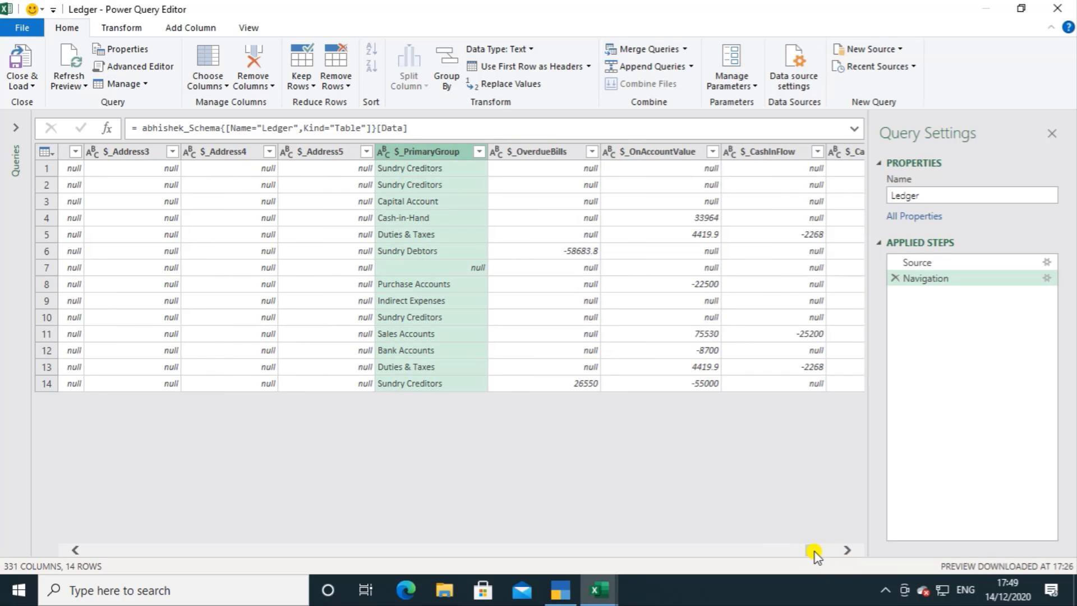
{"action": "left_click_drag", "start_coordinate": [814, 555], "coordinate": [820, 554]}
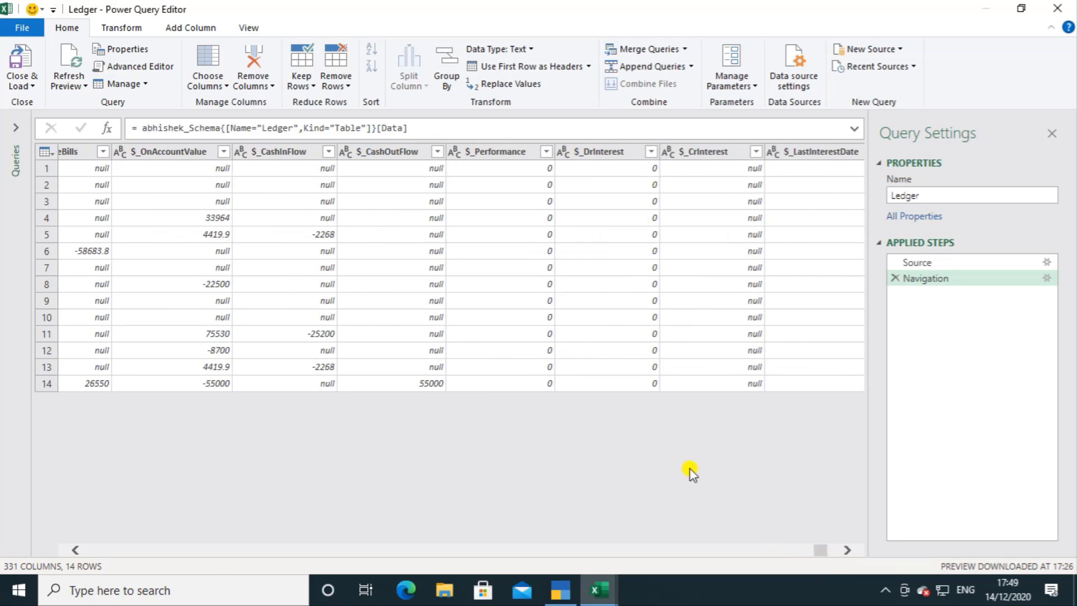
{"action": "left_click", "coordinate": [169, 152]}
{"action": "left_click", "coordinate": [279, 153], "text": "ctrl"}
{"action": "left_click", "coordinate": [386, 149], "text": "ctrl"}
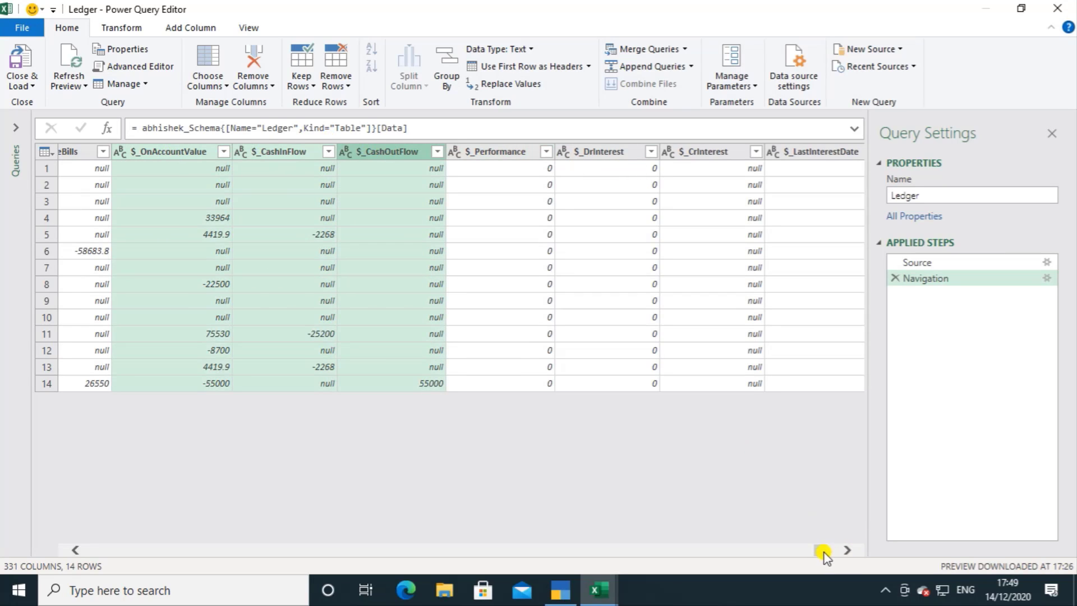
Step: Include the $_ThisYearBalance and $_ThisQuarterBalance columns in the selection
{"action": "left_click_drag", "start_coordinate": [821, 552], "coordinate": [830, 553]}
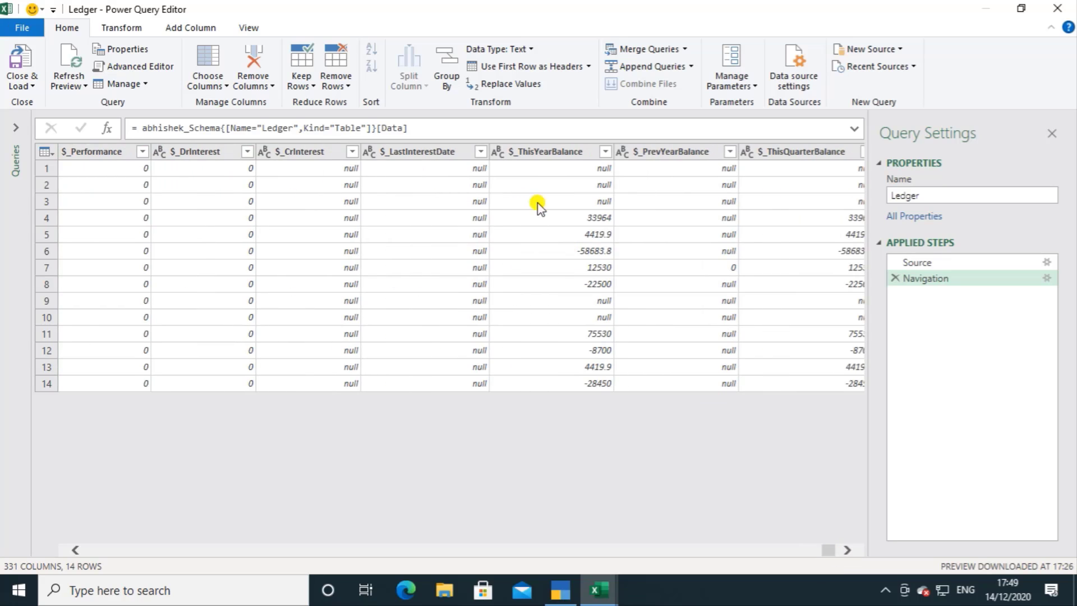
{"action": "left_click", "coordinate": [546, 153]}
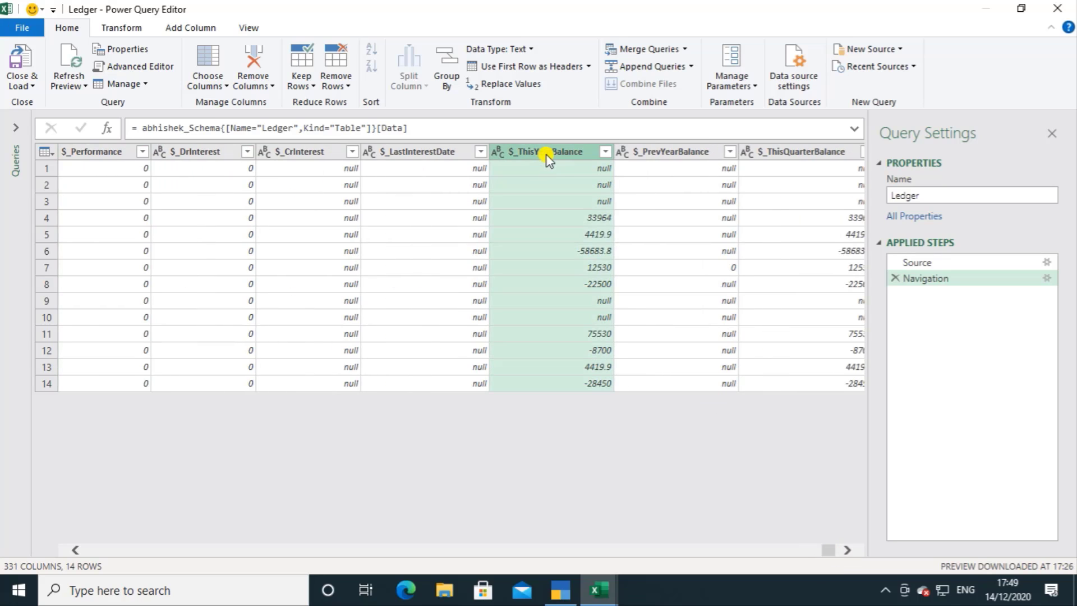
{"action": "left_click", "coordinate": [809, 156], "text": "ctrl"}
Step: Remove all columns from the Ledger query other than the selected ones
{"action": "left_click_drag", "start_coordinate": [830, 551], "coordinate": [836, 550]}
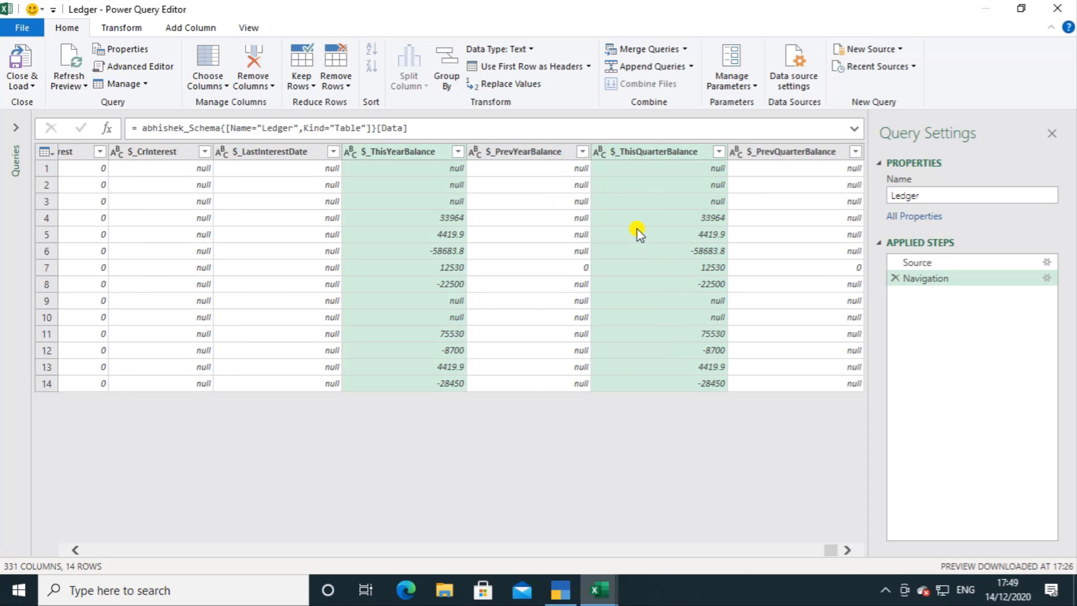
{"action": "right_click", "coordinate": [652, 151]}
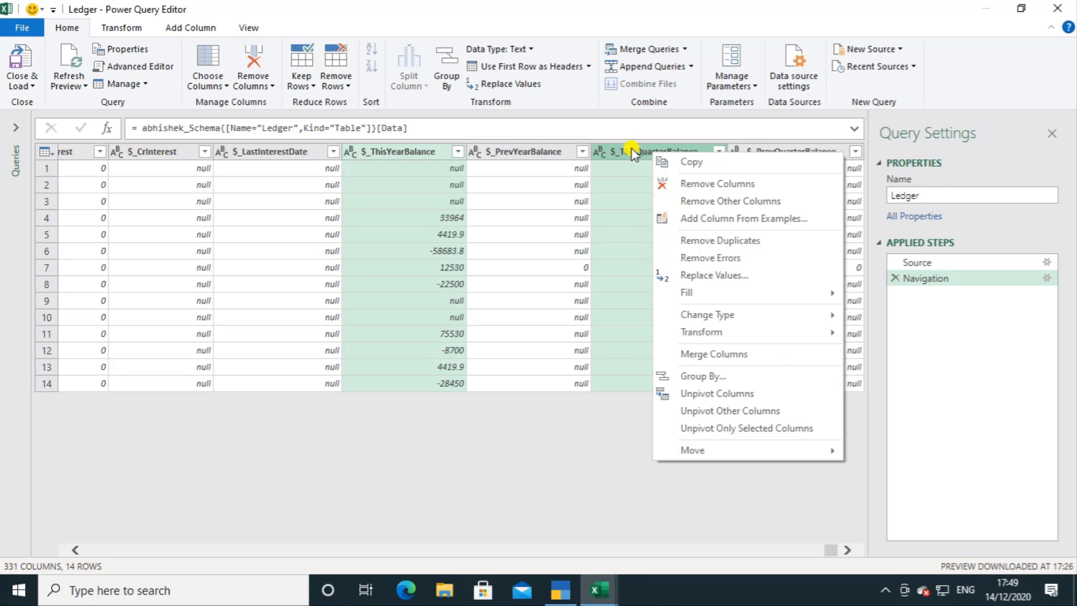
{"action": "left_click", "coordinate": [686, 203]}
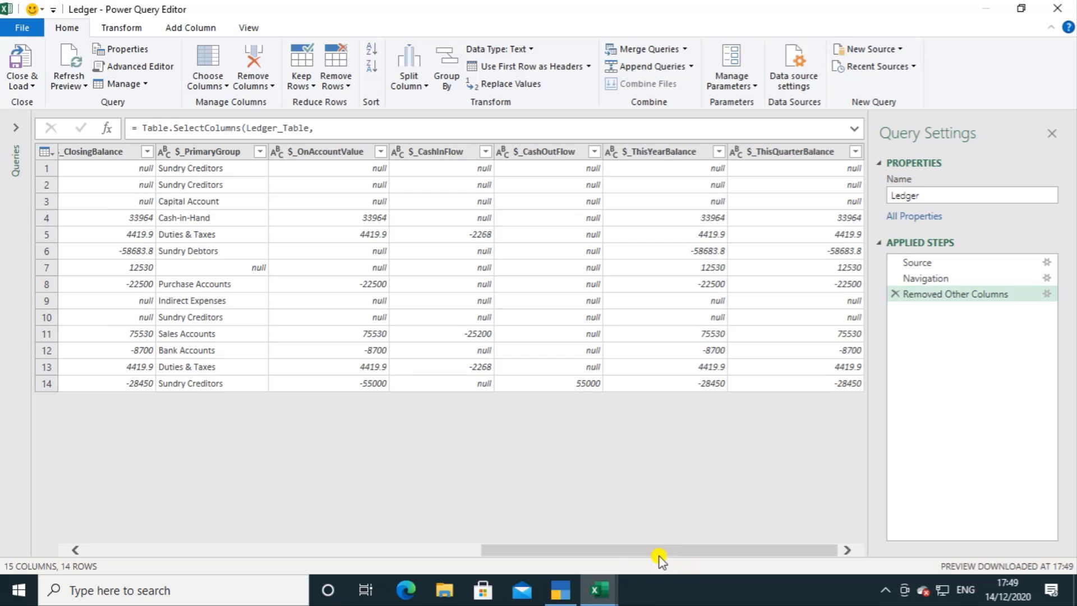
Step: Remove the unneeded $StartingFrom column from the Ledger query
{"action": "left_click_drag", "start_coordinate": [646, 552], "coordinate": [143, 551]}
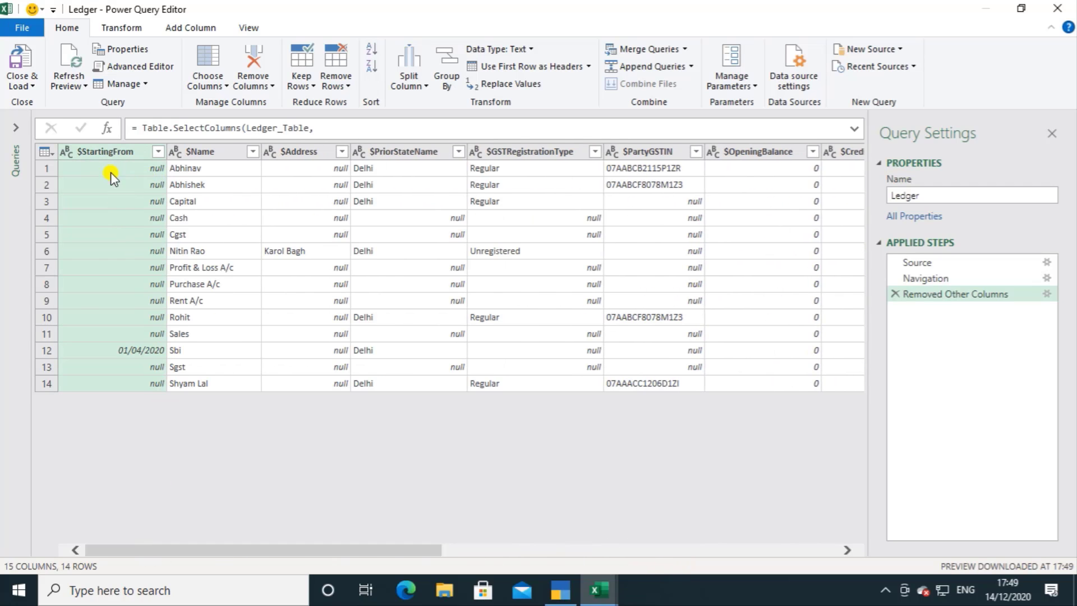
{"action": "right_click", "coordinate": [106, 148]}
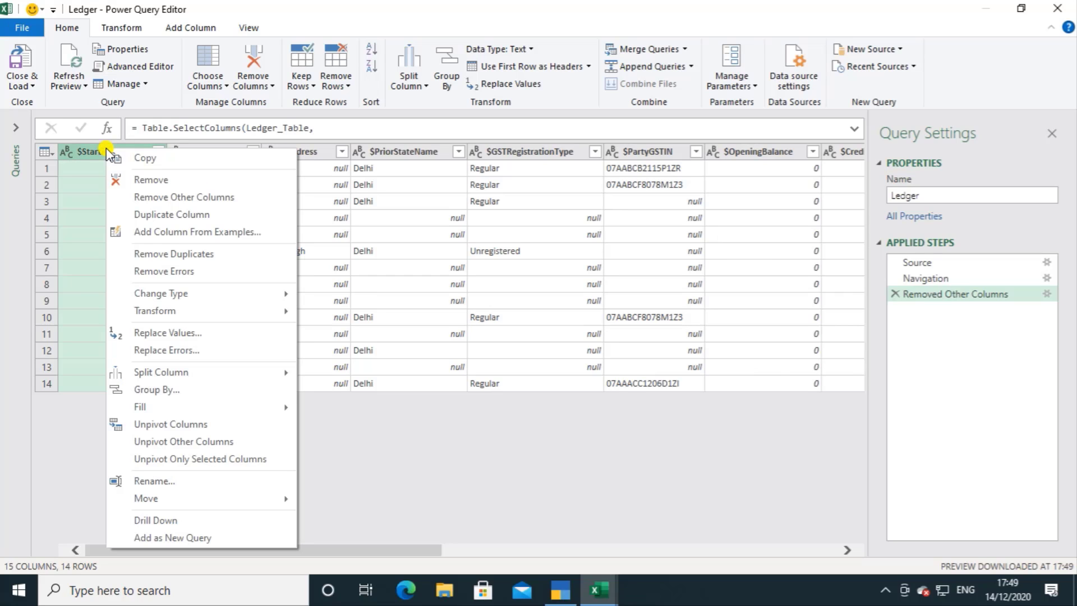
{"action": "left_click", "coordinate": [124, 181]}
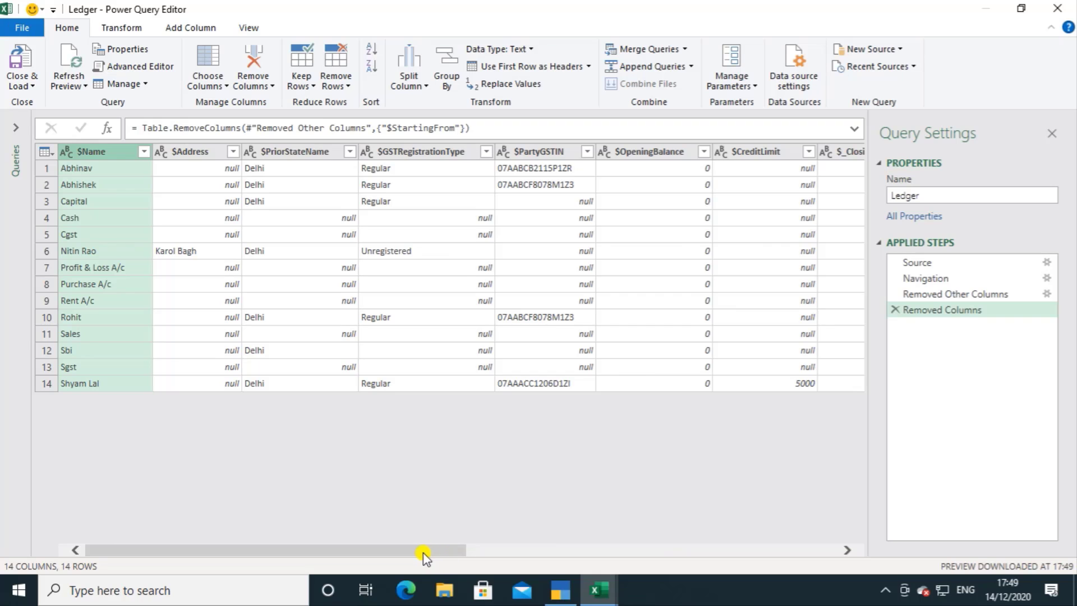
Step: Close the query editor and load the Ledger data as a table in the existing worksheet at $A$1, then dismiss the queries pane
{"action": "left_click_drag", "start_coordinate": [423, 555], "coordinate": [801, 557]}
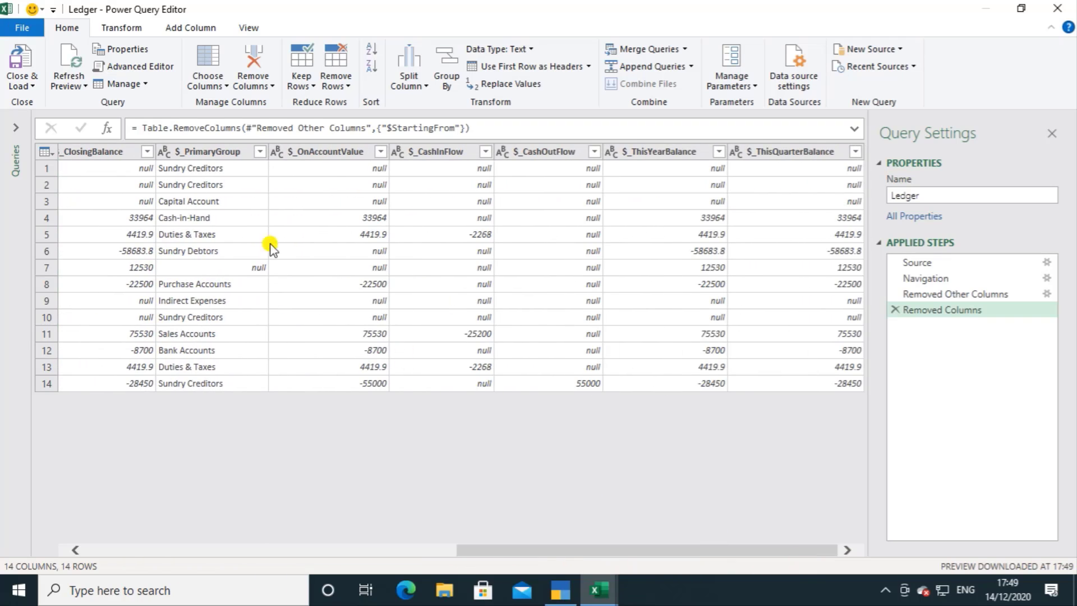
{"action": "left_click", "coordinate": [19, 84]}
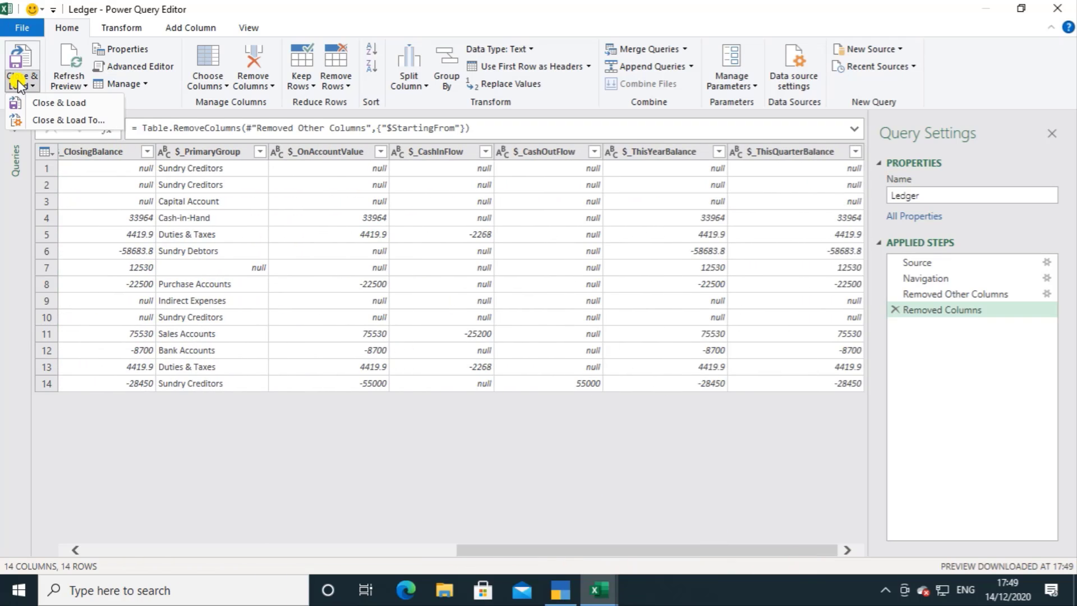
{"action": "left_click", "coordinate": [38, 121]}
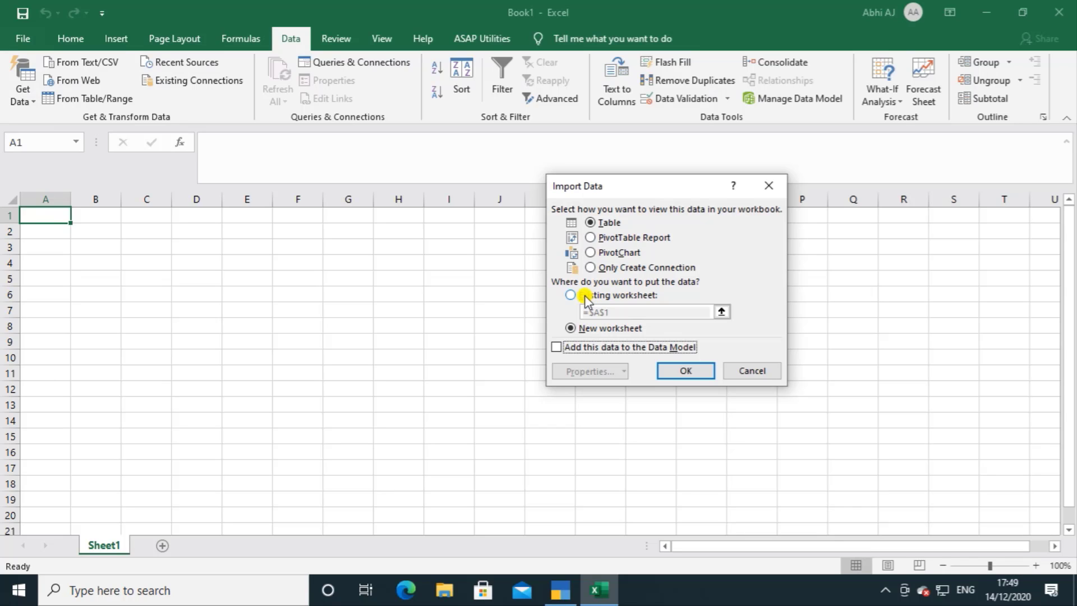
{"action": "left_click", "coordinate": [585, 297]}
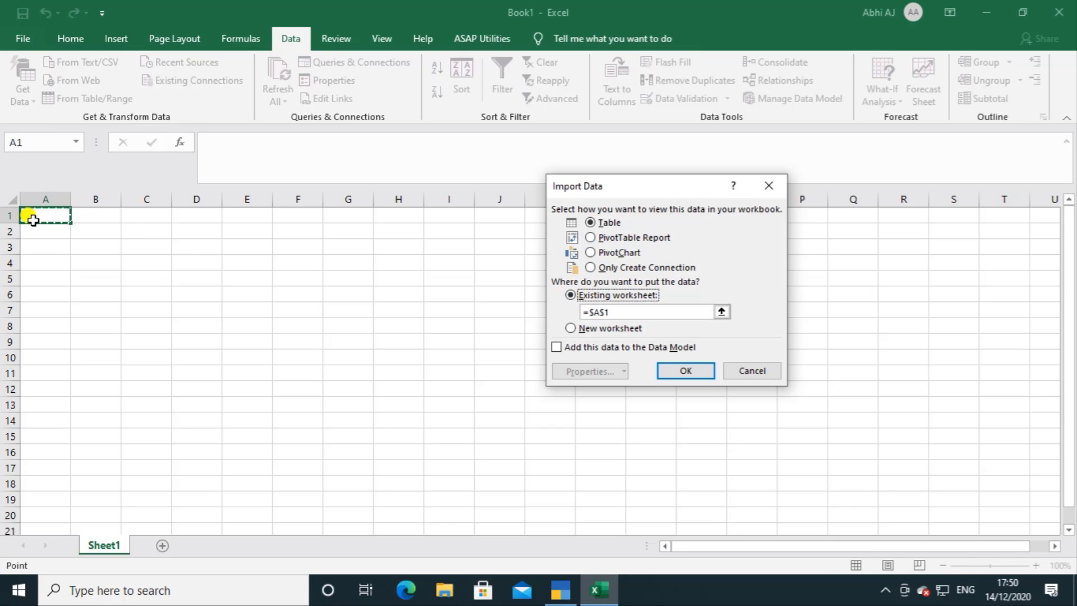
{"action": "left_click", "coordinate": [685, 371]}
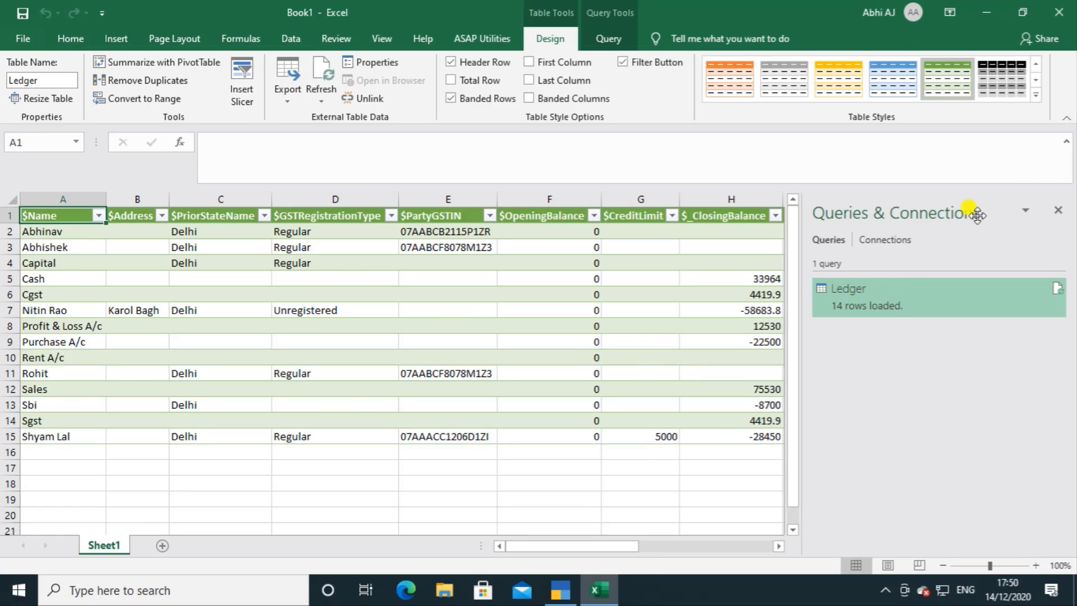
{"action": "left_click", "coordinate": [1058, 209]}
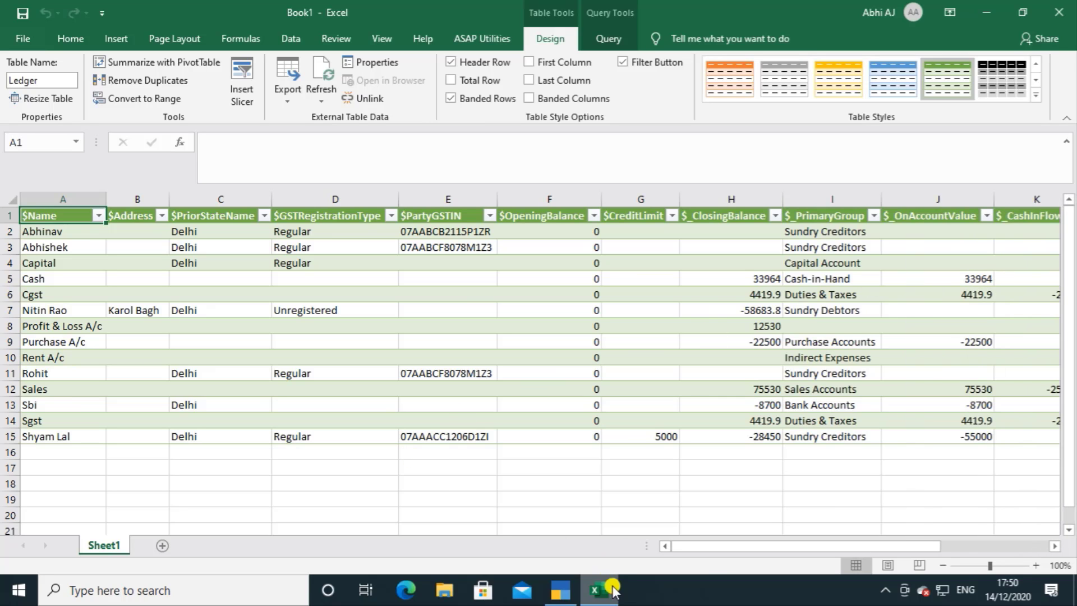
Step: Highlight the whole of worksheet row 2, the first ledger record, with a yellow fill
{"action": "mouse_move", "coordinate": [712, 547]}
{"action": "left_mouse_down"}
{"action": "mouse_move", "coordinate": [829, 550]}
{"action": "mouse_move", "coordinate": [699, 551]}
{"action": "left_mouse_up"}
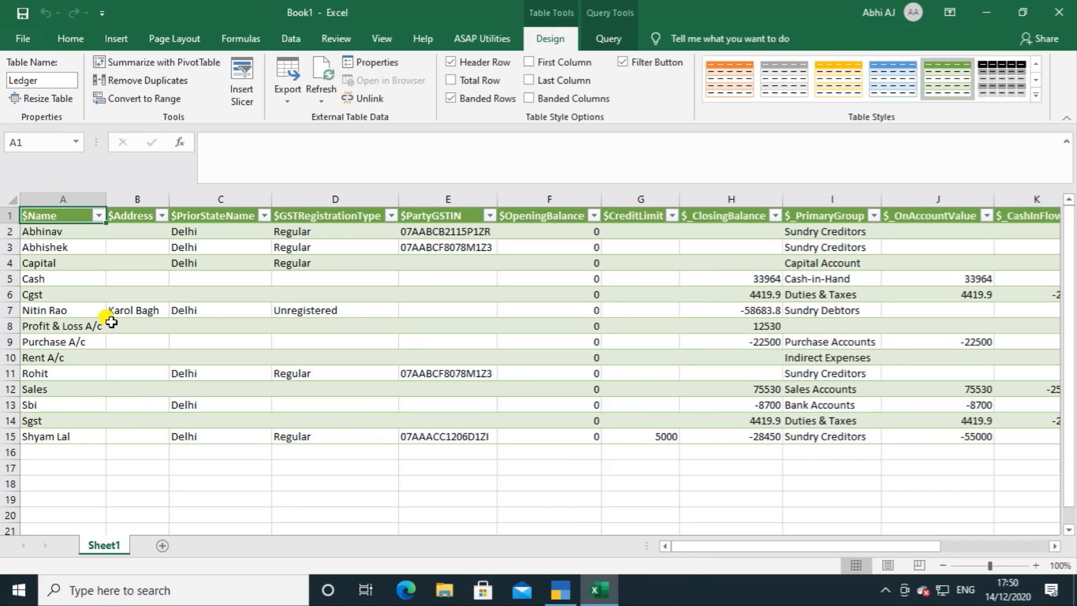
{"action": "left_click", "coordinate": [62, 232]}
{"action": "left_click", "coordinate": [11, 231]}
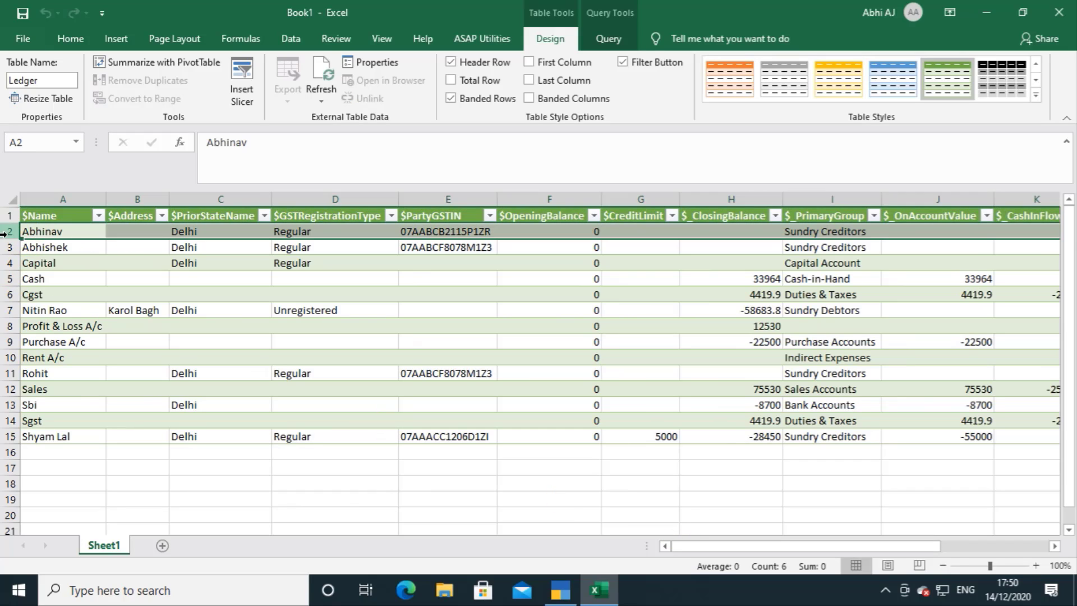
{"action": "left_click", "coordinate": [62, 38]}
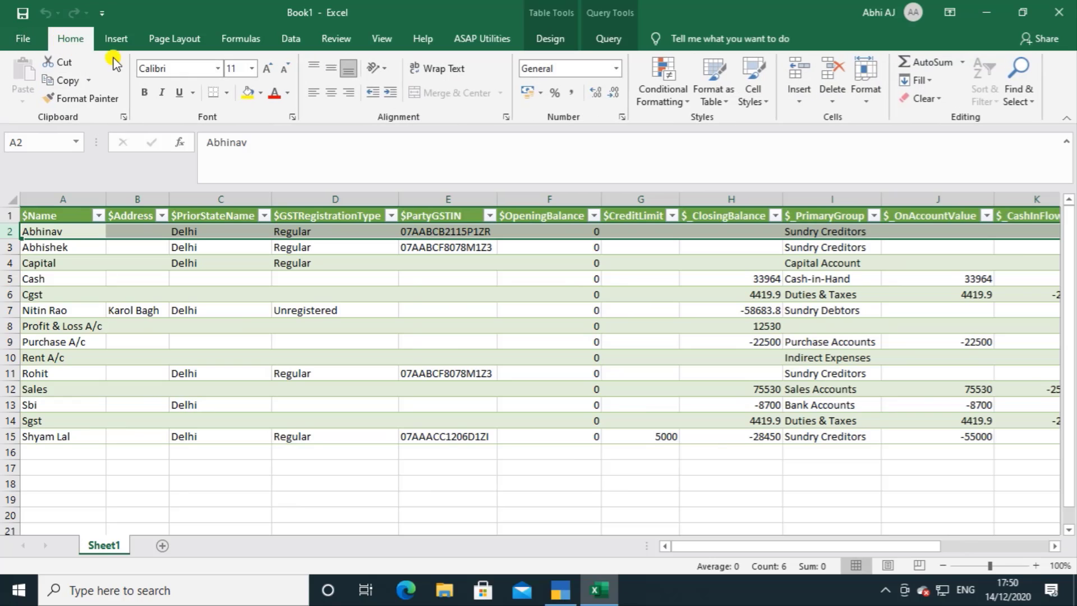
{"action": "left_click", "coordinate": [245, 93]}
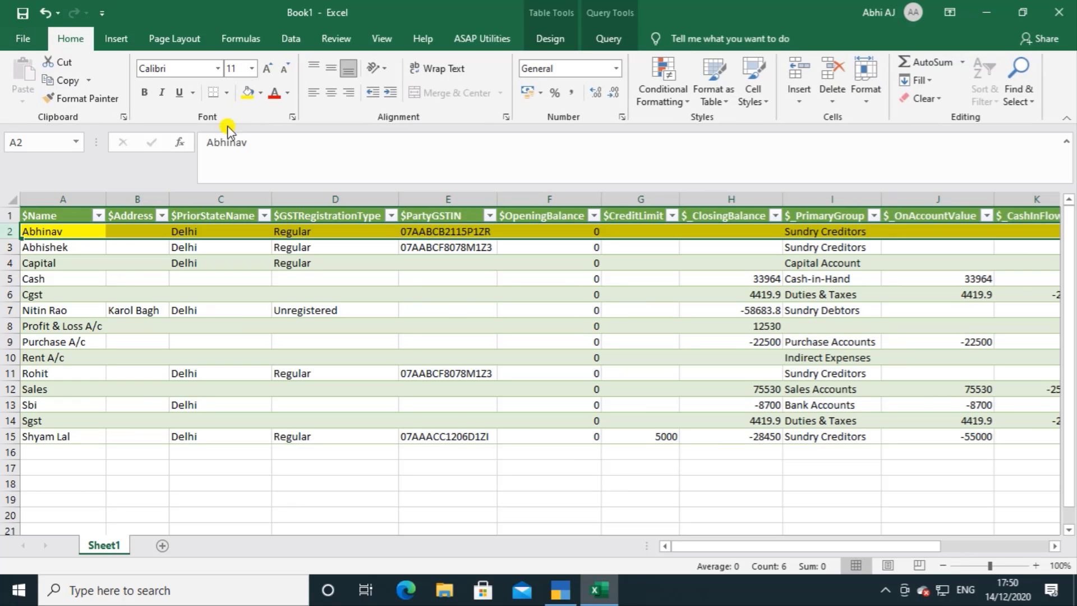
{"action": "left_click", "coordinate": [198, 232]}
{"action": "left_click", "coordinate": [57, 233]}
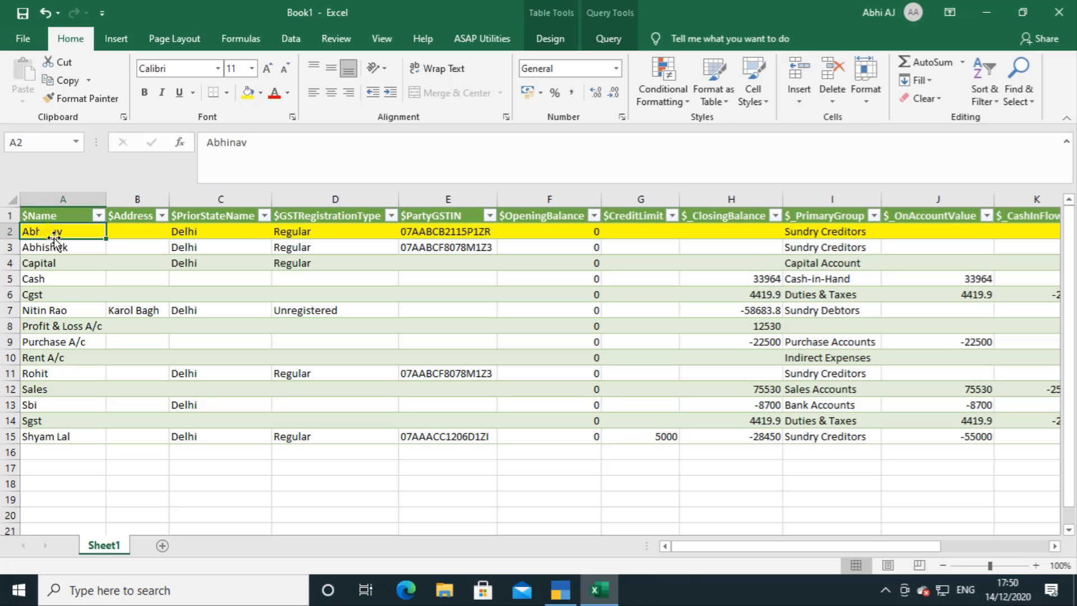
{"action": "left_click", "coordinate": [204, 230]}
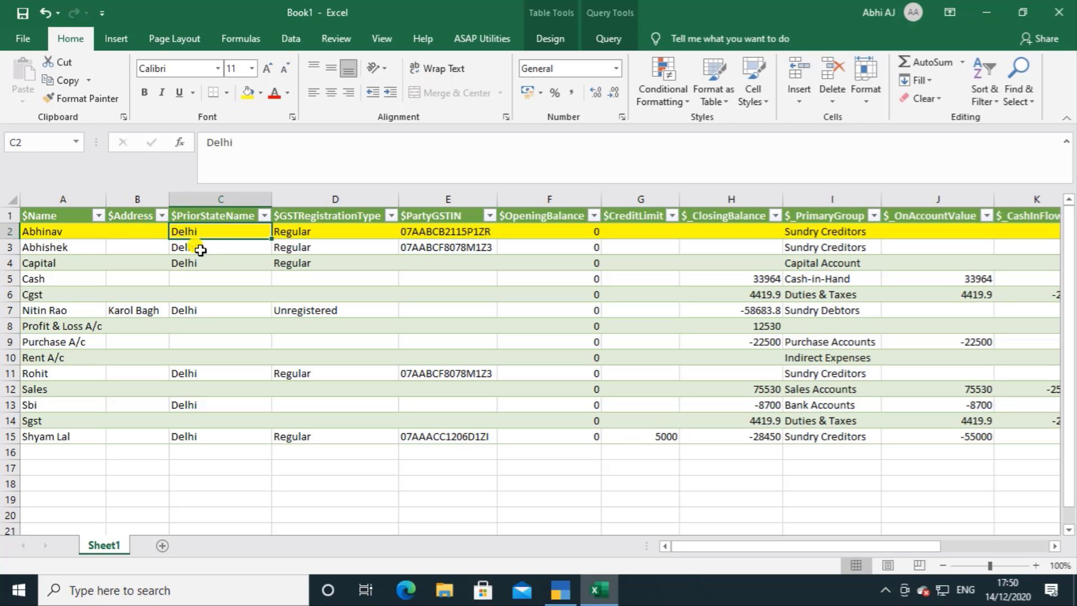
{"action": "left_click", "coordinate": [42, 230]}
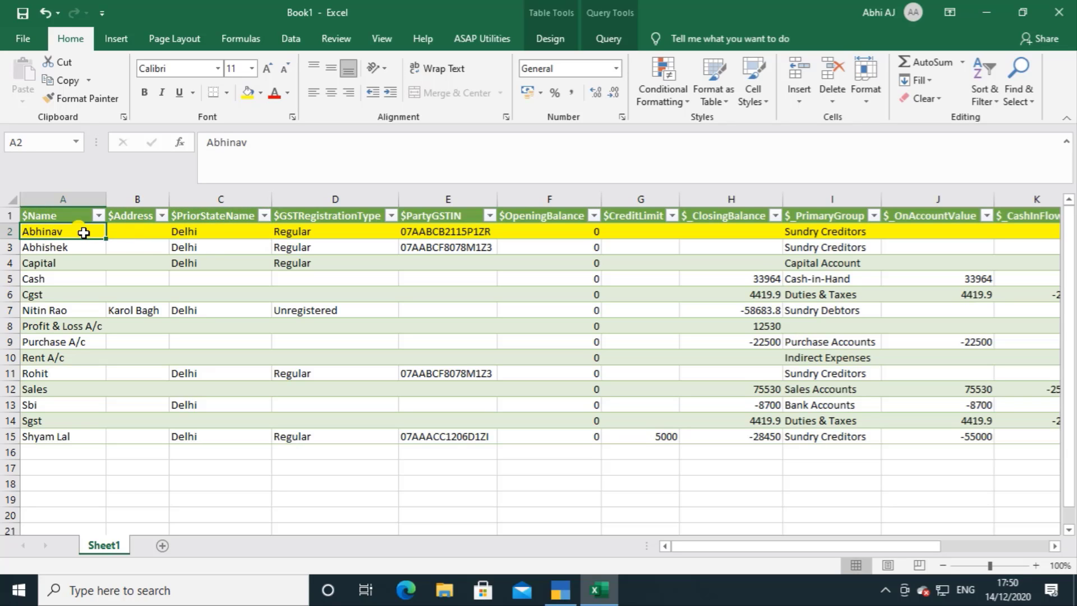
Step: Switch to TallyPrime and open the first party ledger, the one in the highlighted worksheet row, for alteration
{"action": "left_click", "coordinate": [192, 234]}
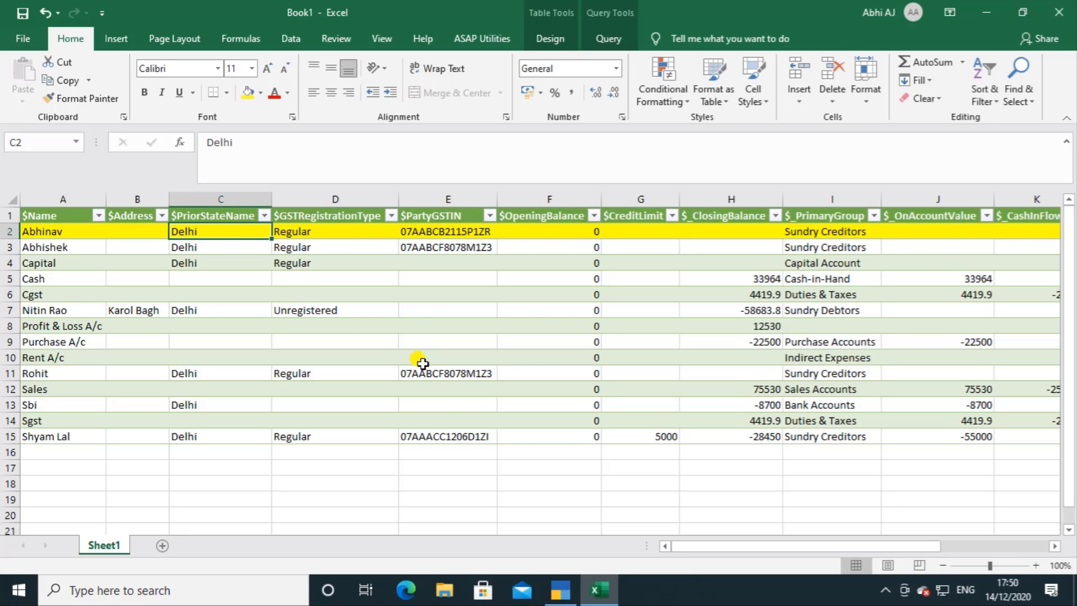
{"action": "left_click", "coordinate": [563, 590]}
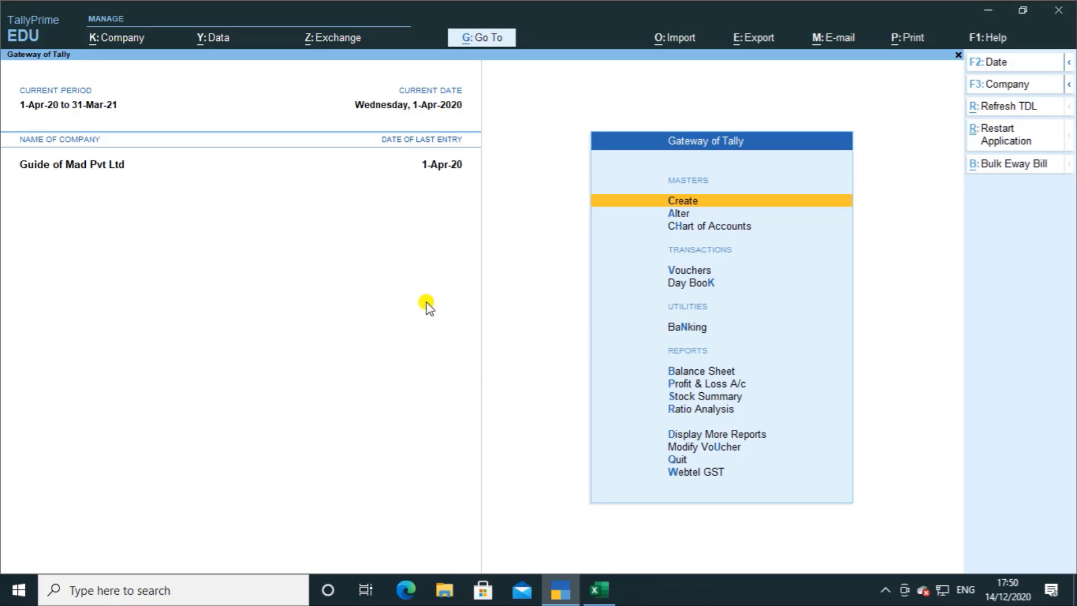
{"action": "key", "text": "Down"}
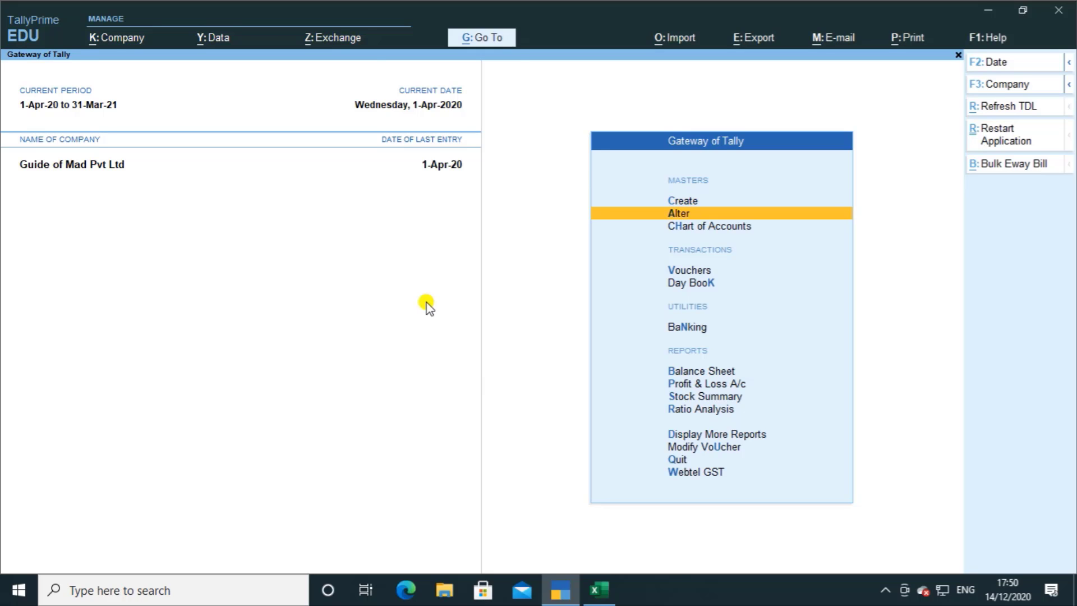
{"action": "key", "text": "Return"}
{"action": "key", "text": "Down"}
{"action": "key", "text": "Return"}
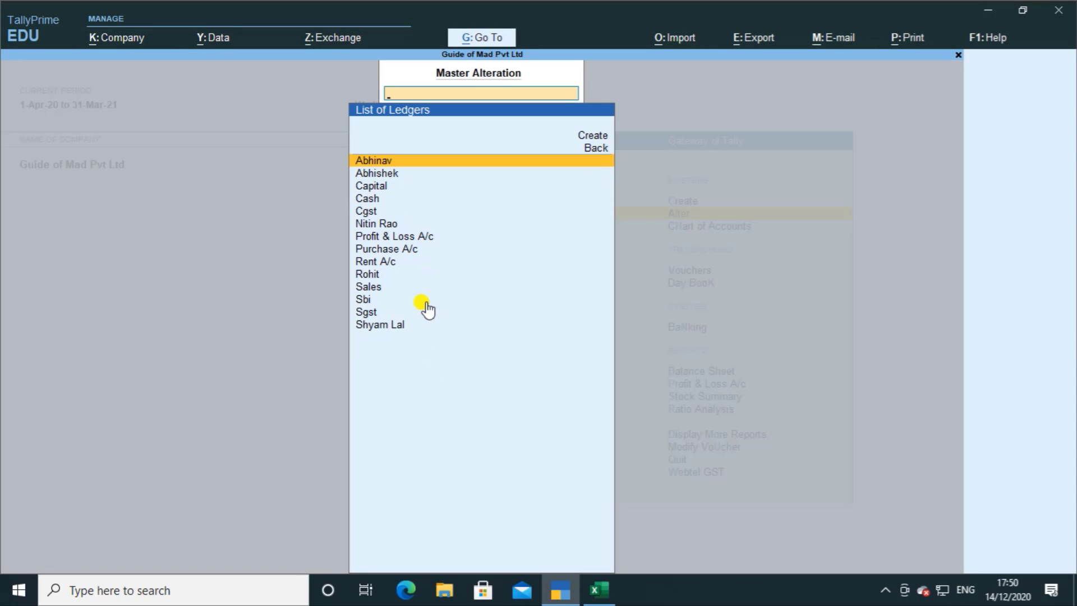
{"action": "key", "text": "Return"}
{"action": "key", "text": "Return"}
{"action": "key", "text": "Return"}
{"action": "key", "text": "Return"}
{"action": "key", "text": "Return"}
{"action": "key", "text": "Return"}
{"action": "key", "text": "Return"}
{"action": "key", "text": "Return"}
{"action": "key", "text": "Return"}
{"action": "key", "text": "Return"}
{"action": "key", "text": "Return"}
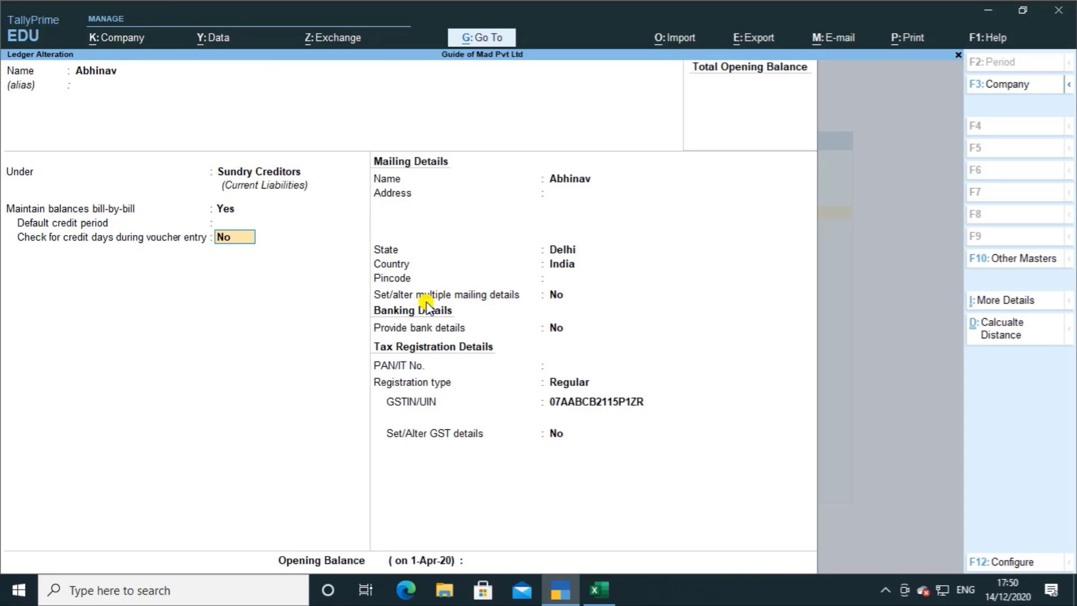
Step: Set the ledger's mailing state to Haryana, save the alteration and return to the Gateway of Tally
{"action": "key", "text": "BackSpace"}
{"action": "key", "text": "BackSpace"}
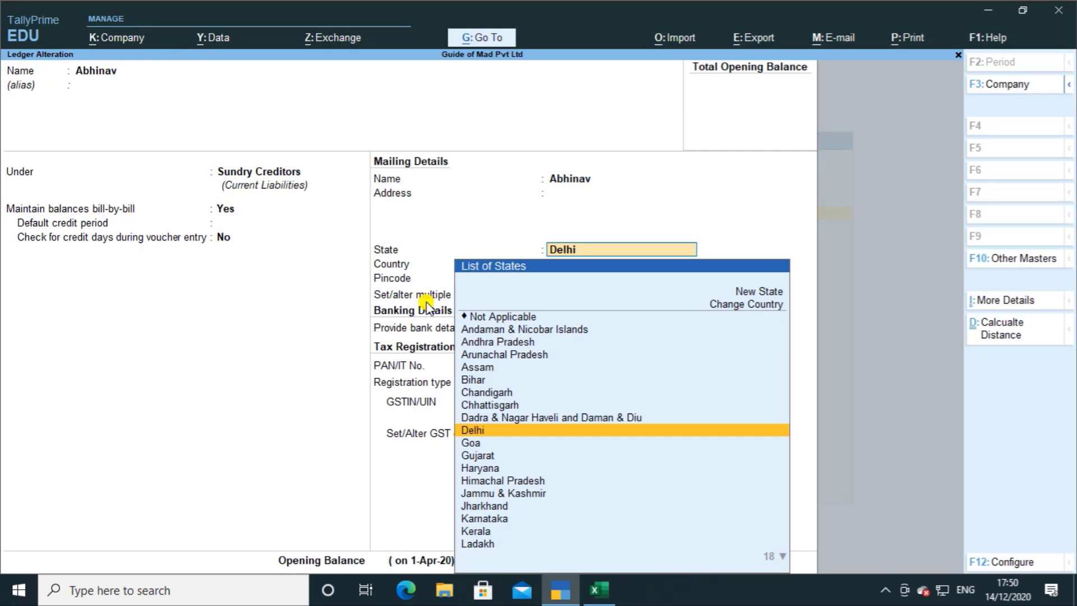
{"action": "type", "text": "H"}
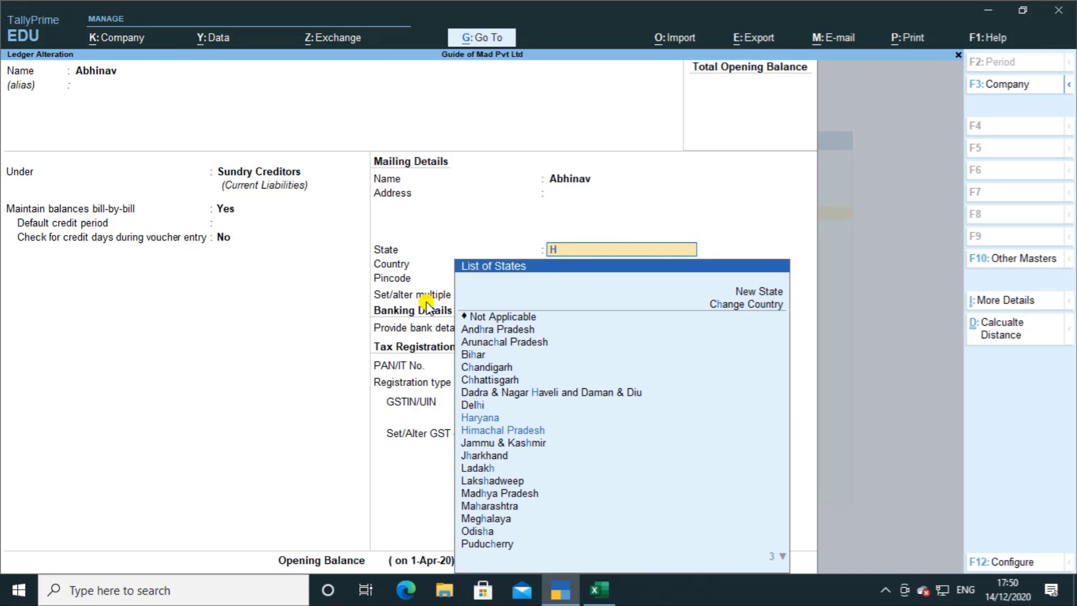
{"action": "key", "text": "Return"}
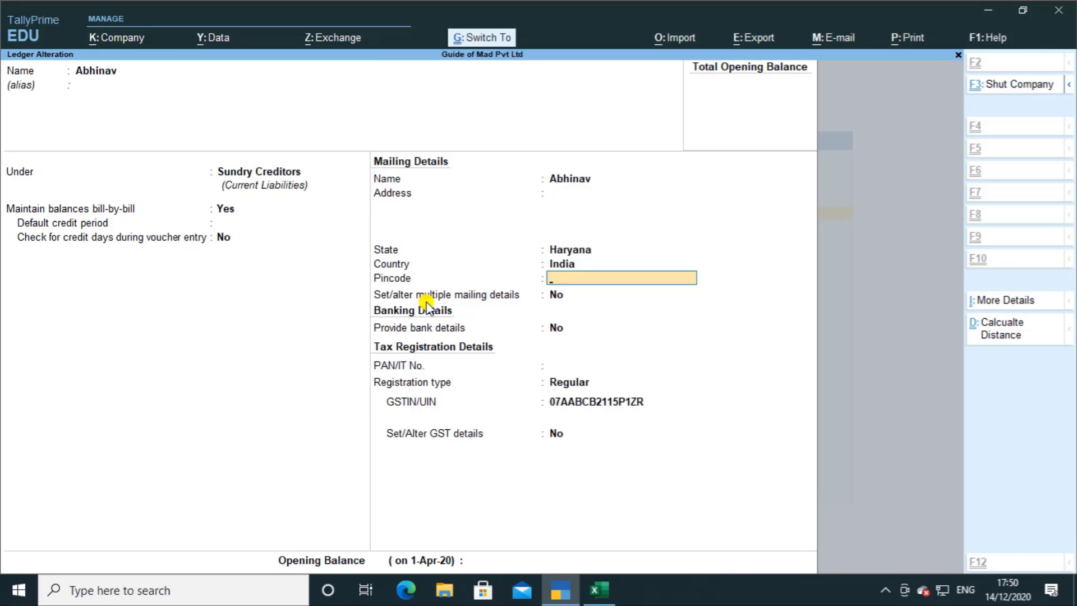
{"action": "key", "text": "ctrl+a"}
{"action": "key", "text": "Escape"}
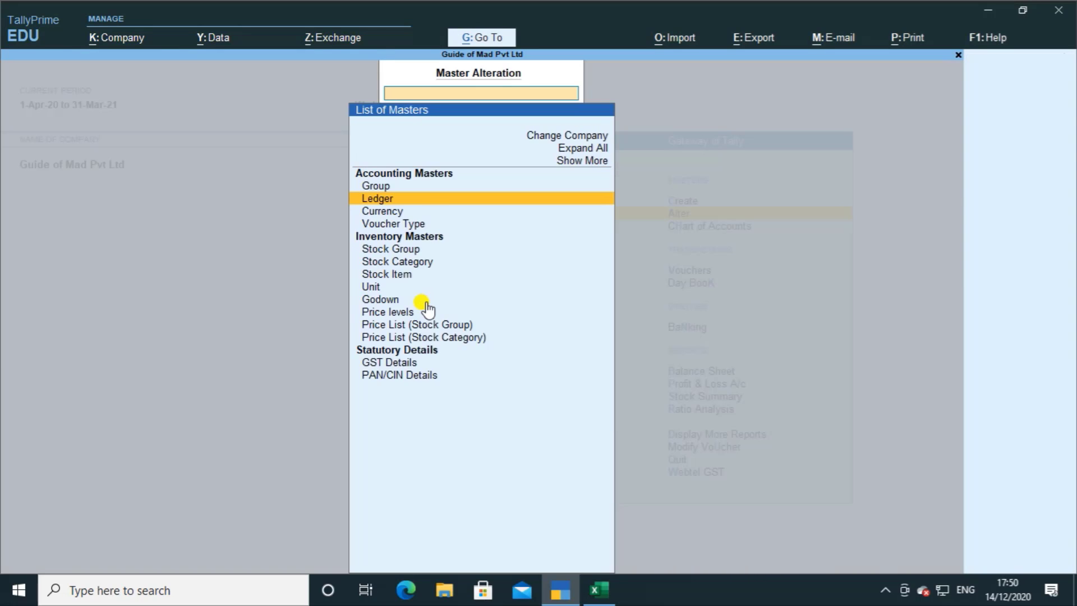
{"action": "key", "text": "Escape"}
Step: Switch to Excel and refresh the Ledger query to pull in the changed state
{"action": "key", "text": "alt+Tab"}
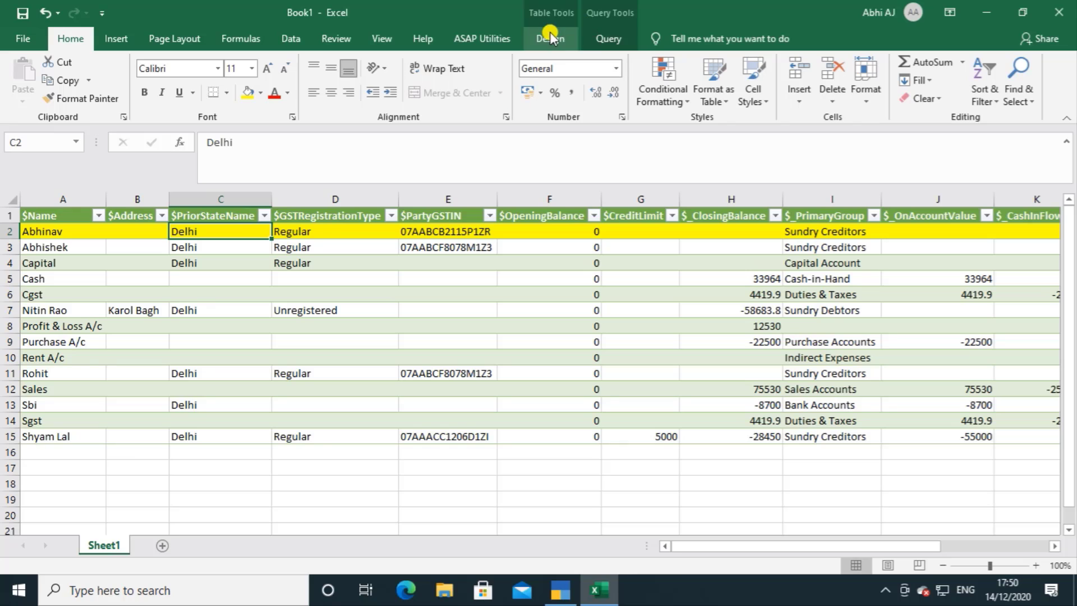
{"action": "left_click", "coordinate": [606, 39]}
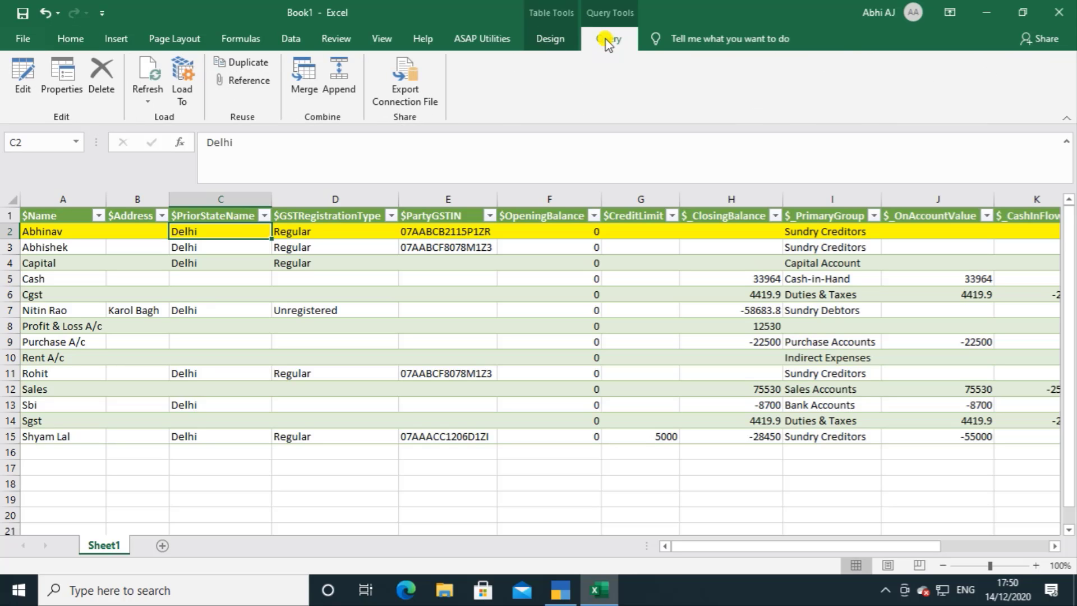
{"action": "left_click", "coordinate": [157, 104]}
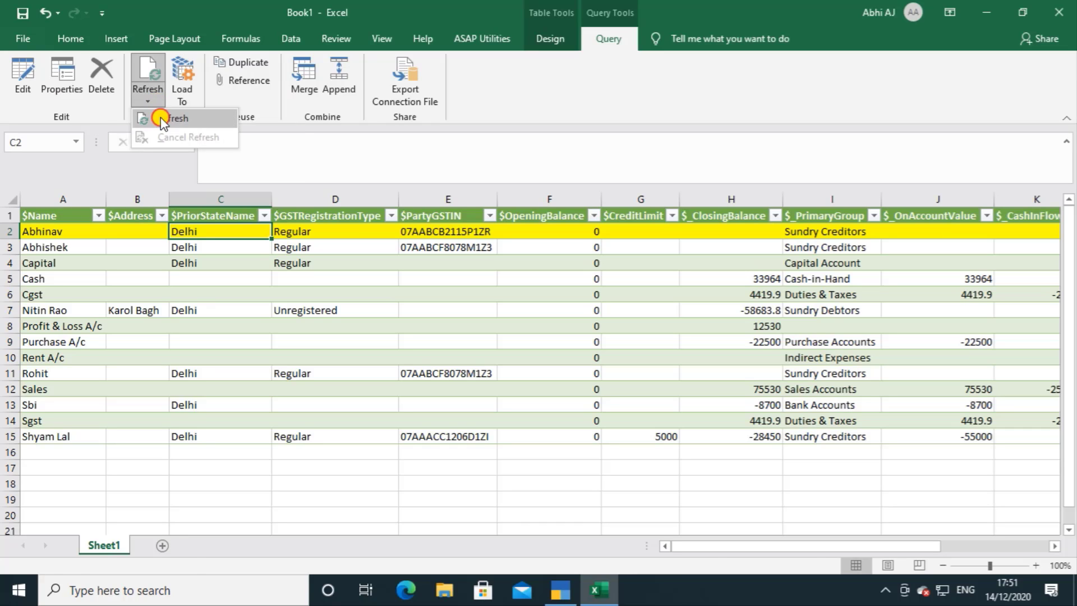
{"action": "left_click", "coordinate": [160, 119]}
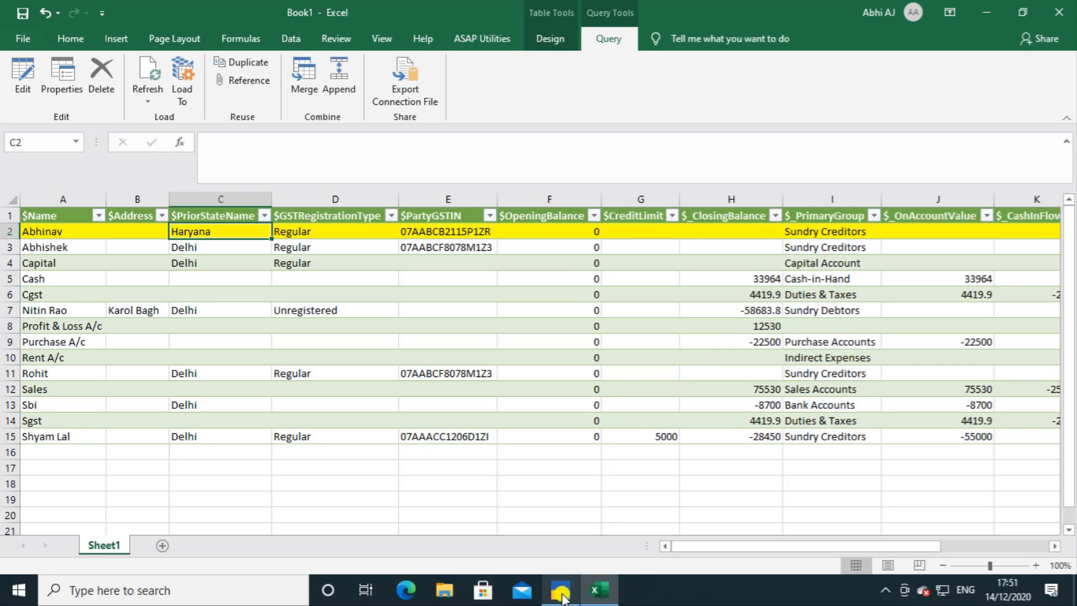
Step: Switch to TallyPrime and start a new ledger with the party's first name, grouped under Sundry Creditors
{"action": "left_click", "coordinate": [561, 592]}
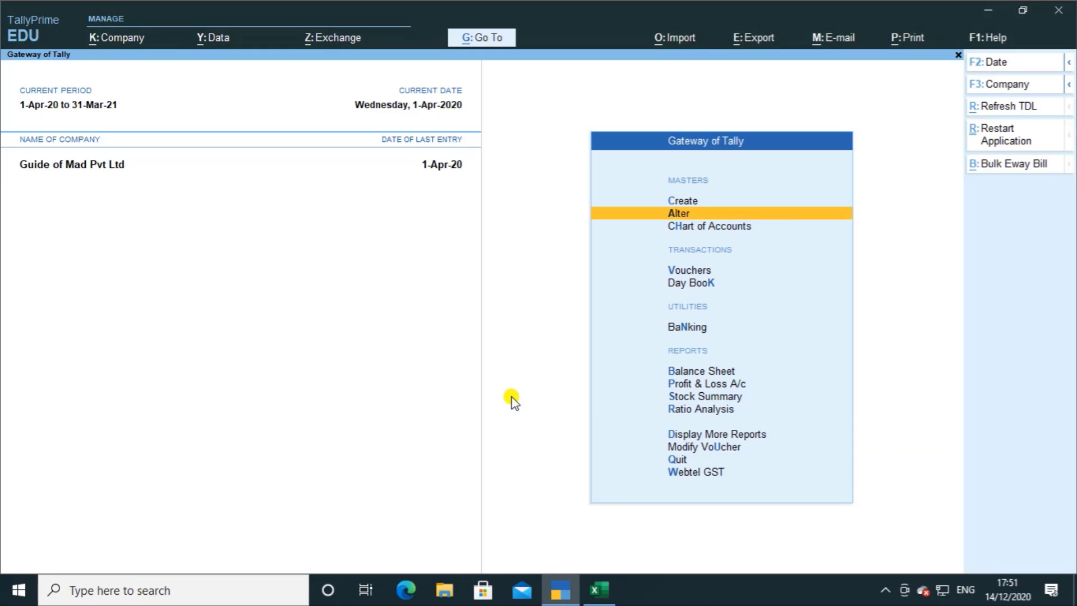
{"action": "key", "text": "c"}
{"action": "key", "text": "Down"}
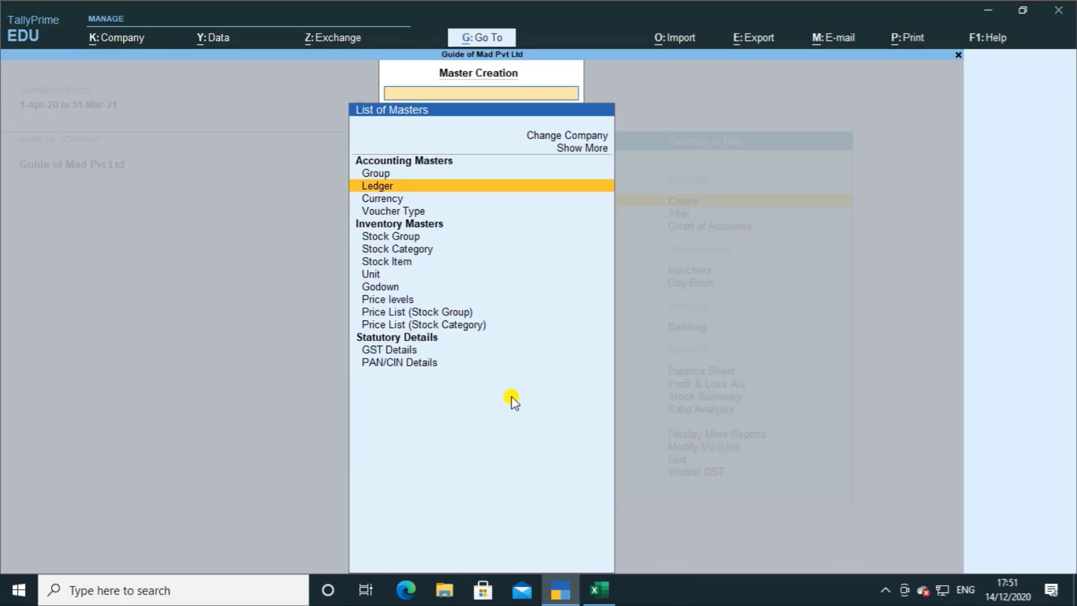
{"action": "key", "text": "Return"}
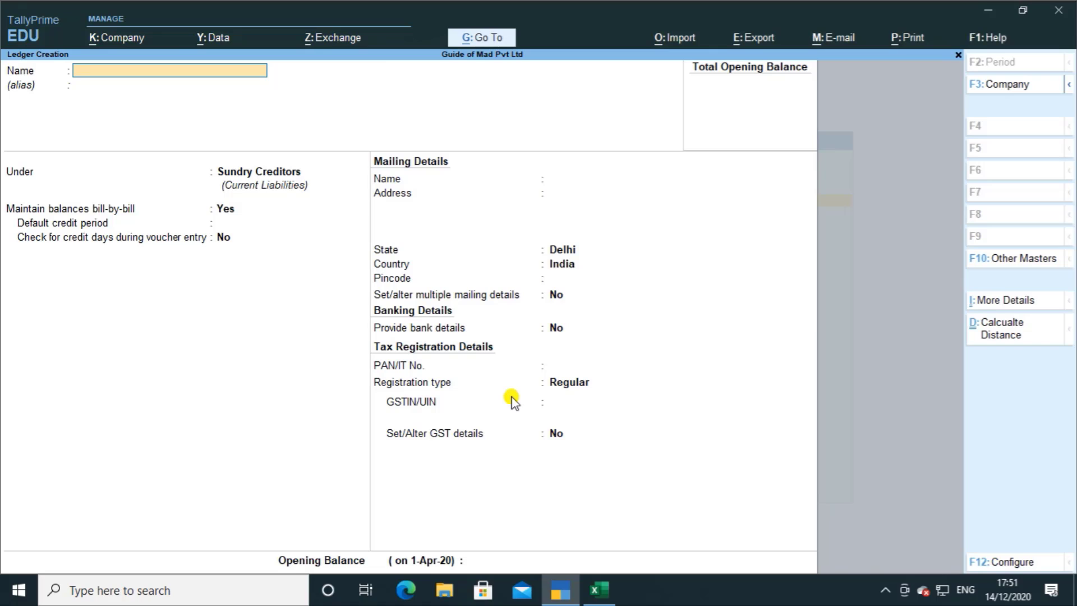
{"action": "type", "text": "Amit"}
{"action": "key", "text": "Return"}
{"action": "key", "text": "Return"}
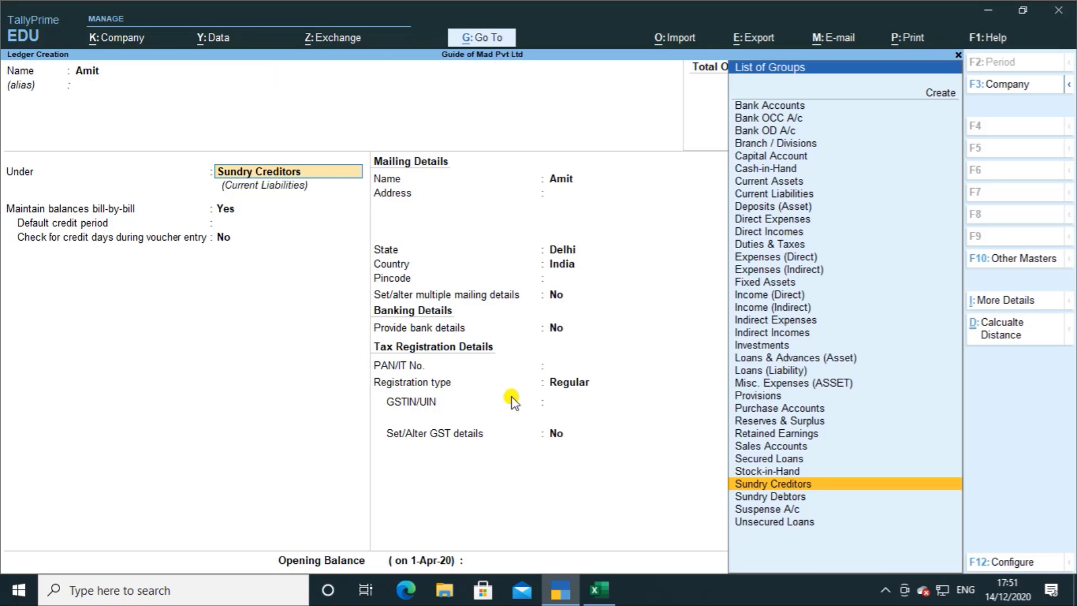
Step: Keep Delhi as the new ledger's state, set its registration type to Unregistered and save it
{"action": "key", "text": "Return"}
{"action": "key", "text": "Return"}
{"action": "key", "text": "Return"}
{"action": "key", "text": "Return"}
{"action": "key", "text": "Return"}
{"action": "key", "text": "Return"}
{"action": "key", "text": "Return"}
{"action": "key", "text": "Return"}
{"action": "key", "text": "Return"}
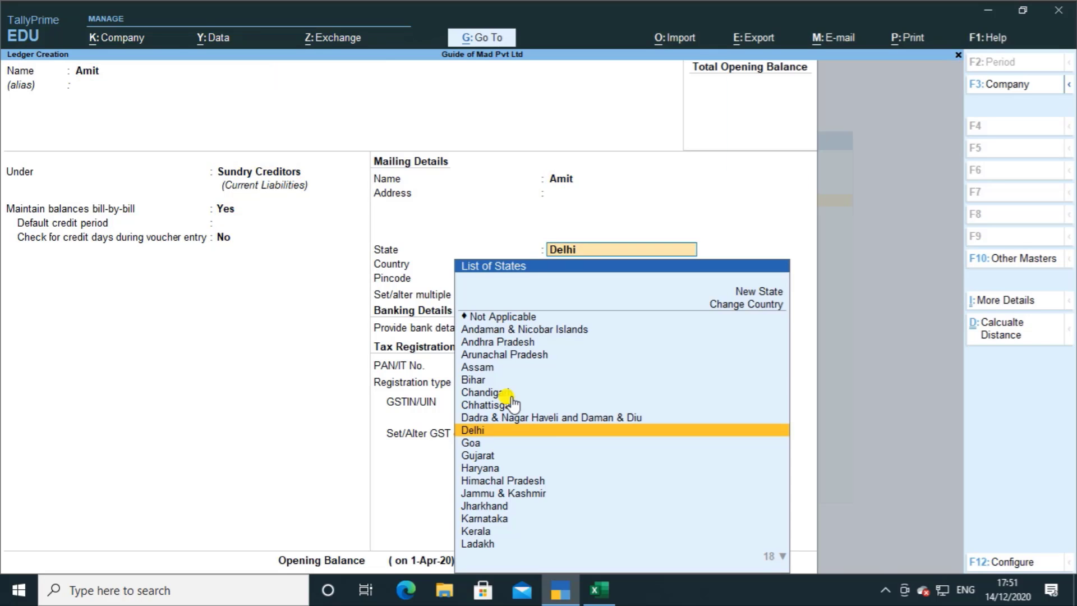
{"action": "key", "text": "Return"}
{"action": "key", "text": "Return"}
{"action": "key", "text": "Return"}
{"action": "key", "text": "Down"}
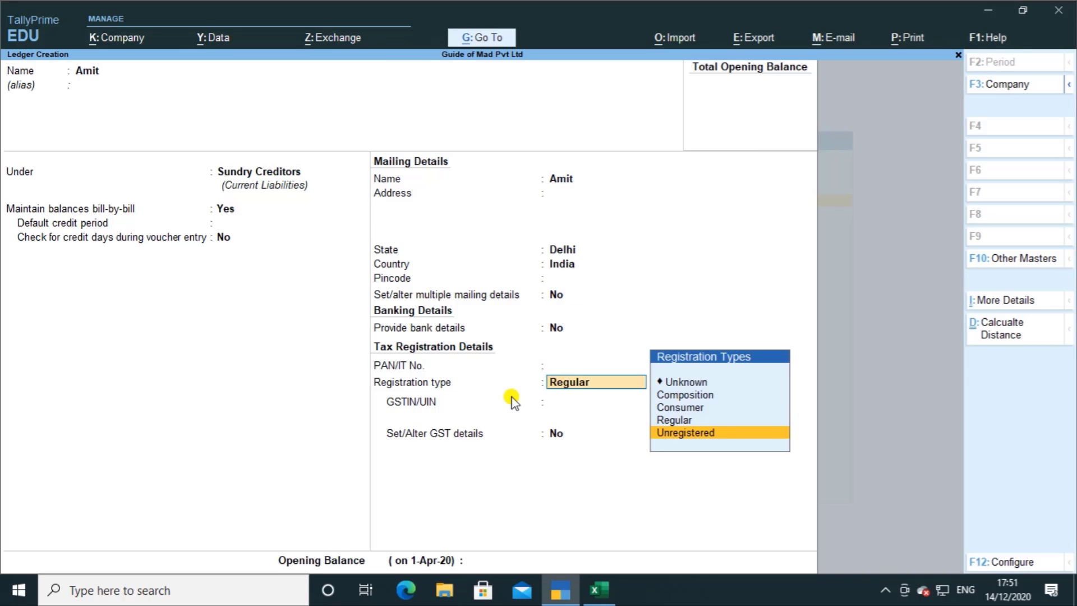
{"action": "key", "text": "Return"}
{"action": "key", "text": "Return"}
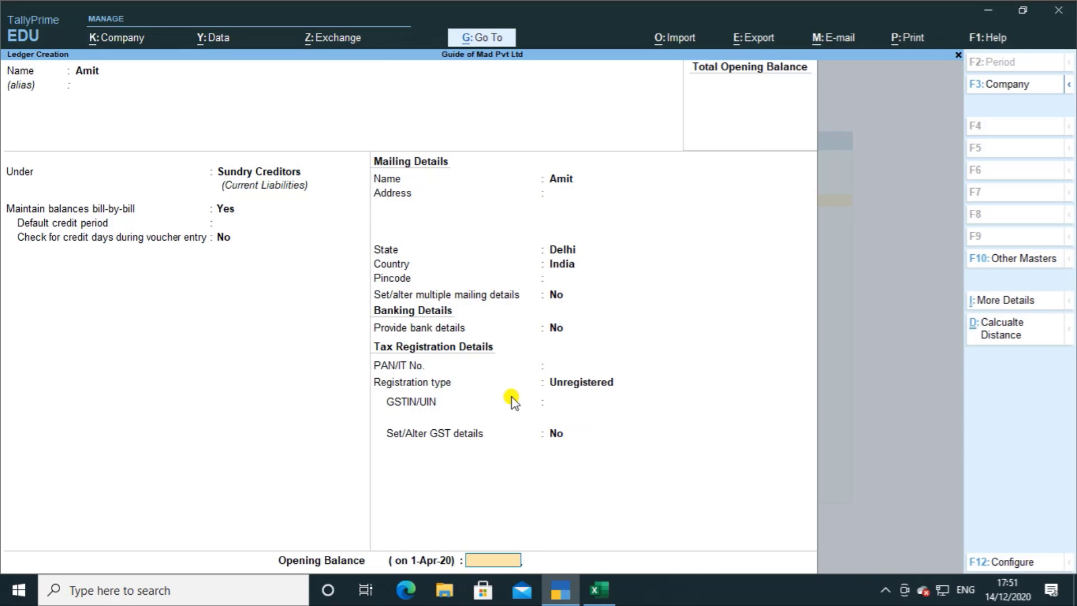
{"action": "key", "text": "ctrl"}
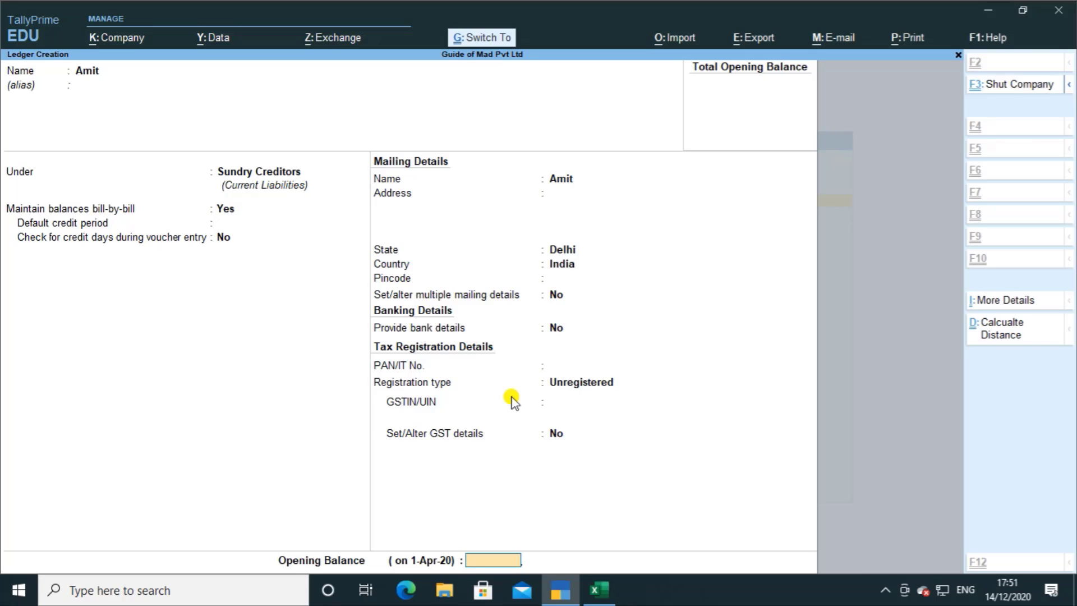
{"action": "key", "text": "ctrl+a"}
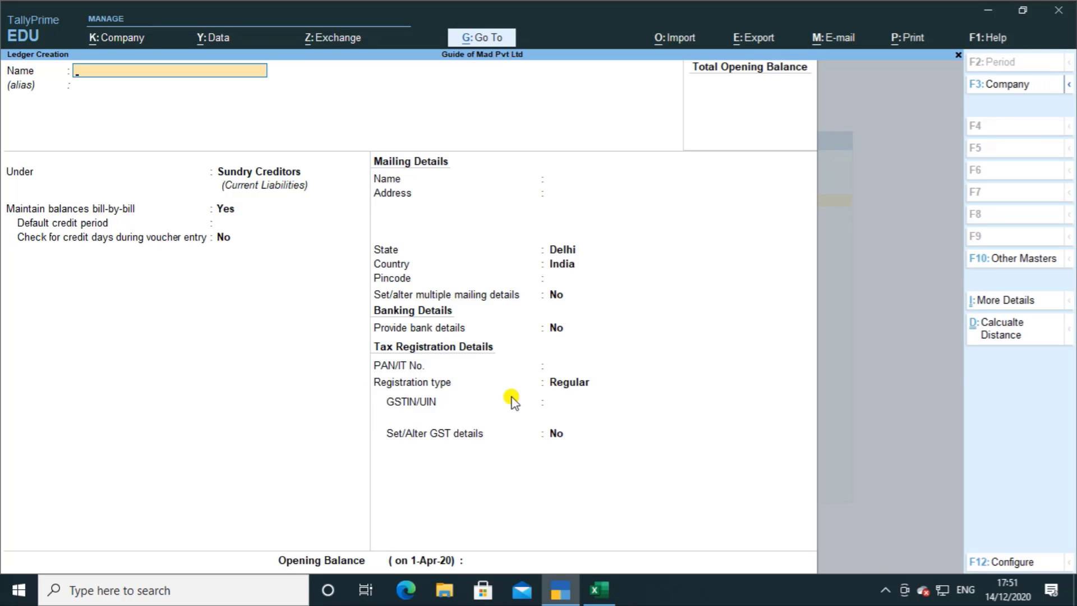
Step: Switch to Excel, refresh the Ledger query and select the newly added ledger's name in cell A4
{"action": "key", "text": "alt+Tab"}
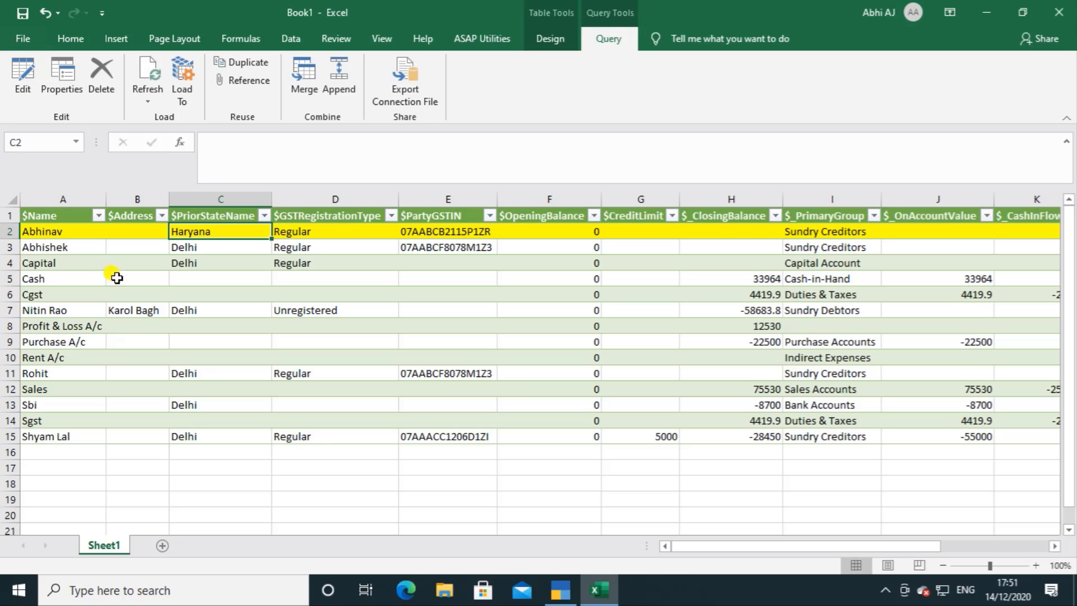
{"action": "left_click", "coordinate": [147, 100]}
{"action": "left_click", "coordinate": [153, 113]}
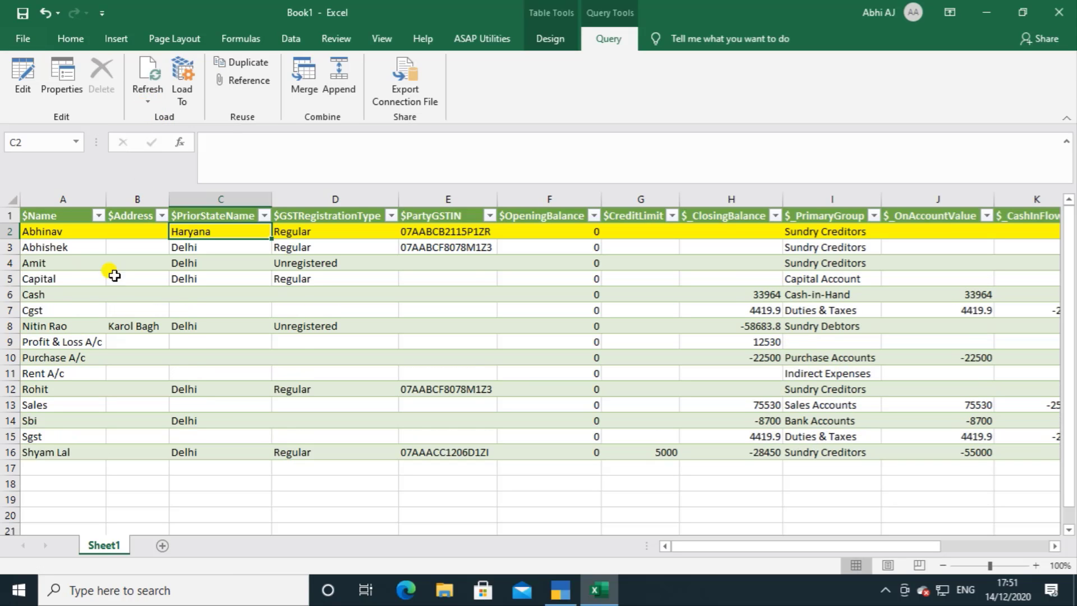
{"action": "left_click", "coordinate": [36, 265]}
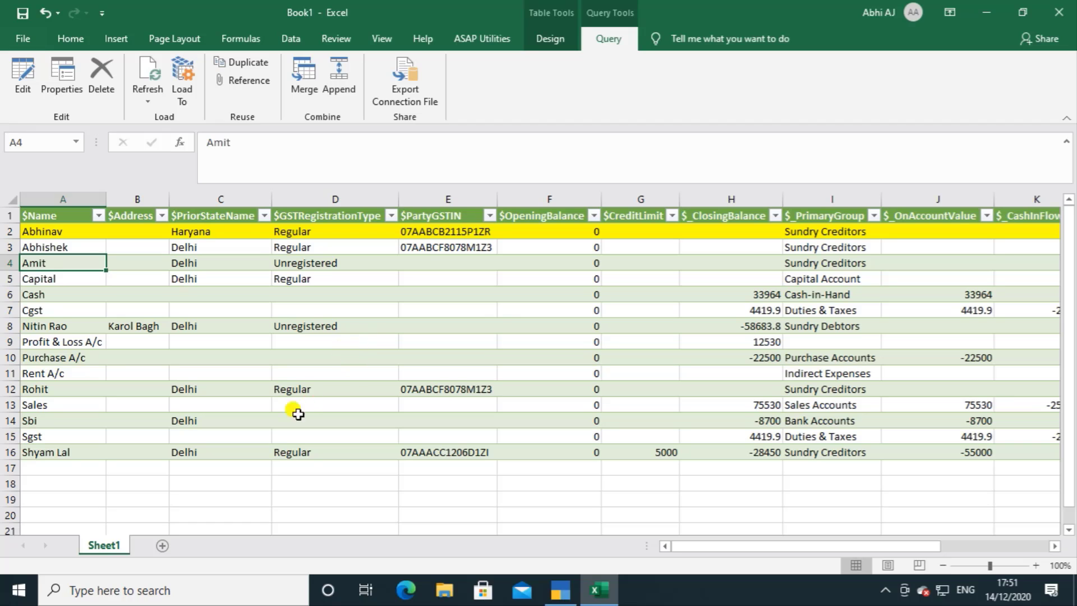
Step: Add a second worksheet to the workbook, check TallyPrime briefly and return to the blank sheet in Excel
{"action": "left_click", "coordinate": [163, 549]}
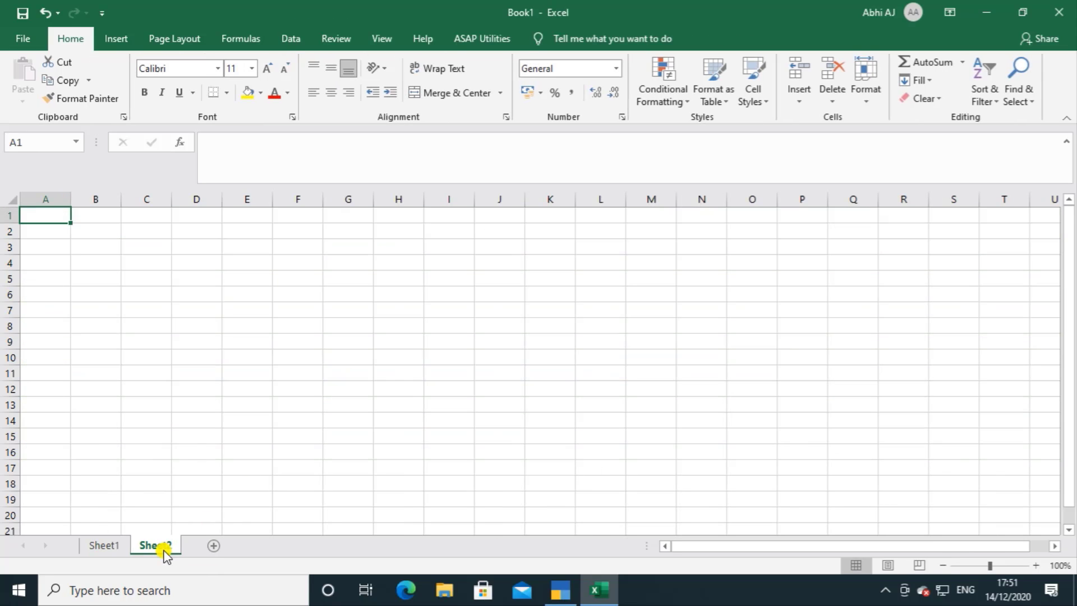
{"action": "left_click", "coordinate": [559, 597]}
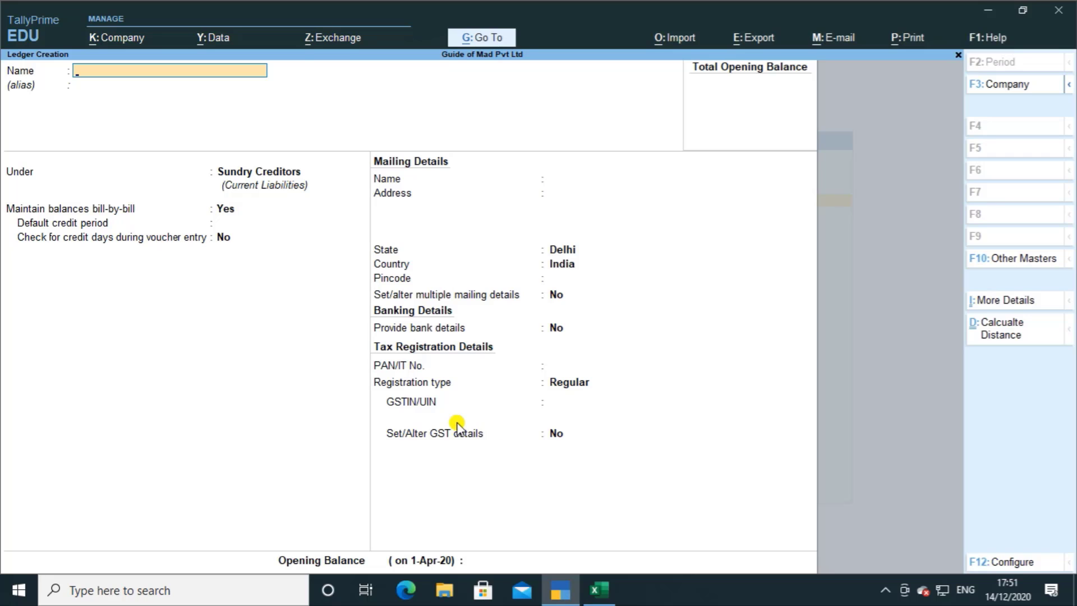
{"action": "left_click", "coordinate": [585, 597]}
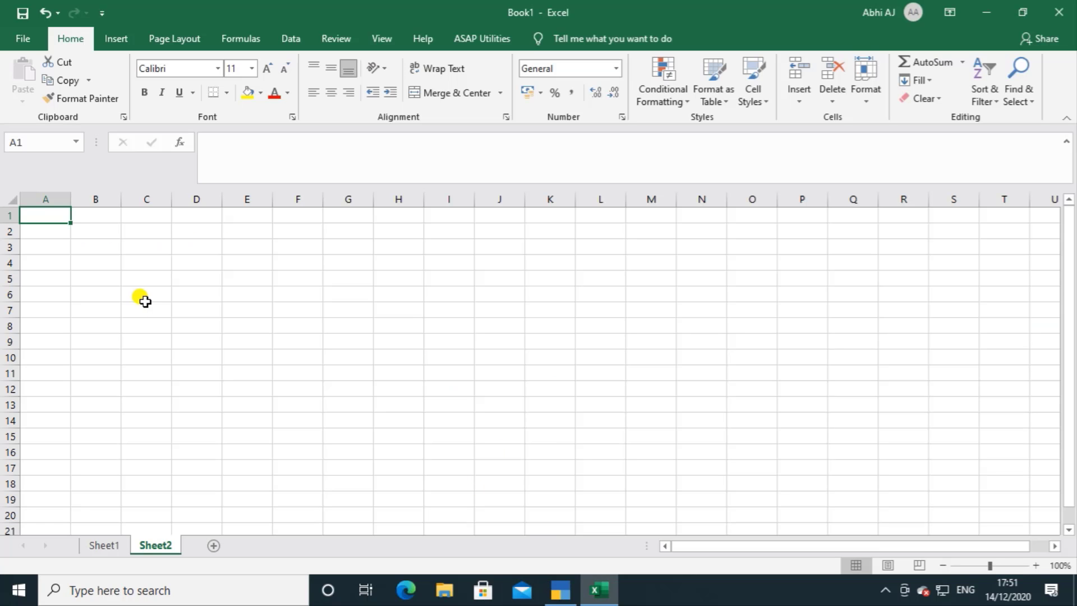
Step: Start an ODBC data import into the new worksheet using the TallyODBC64_9000 data source
{"action": "left_click", "coordinate": [290, 43]}
{"action": "left_click", "coordinate": [19, 95]}
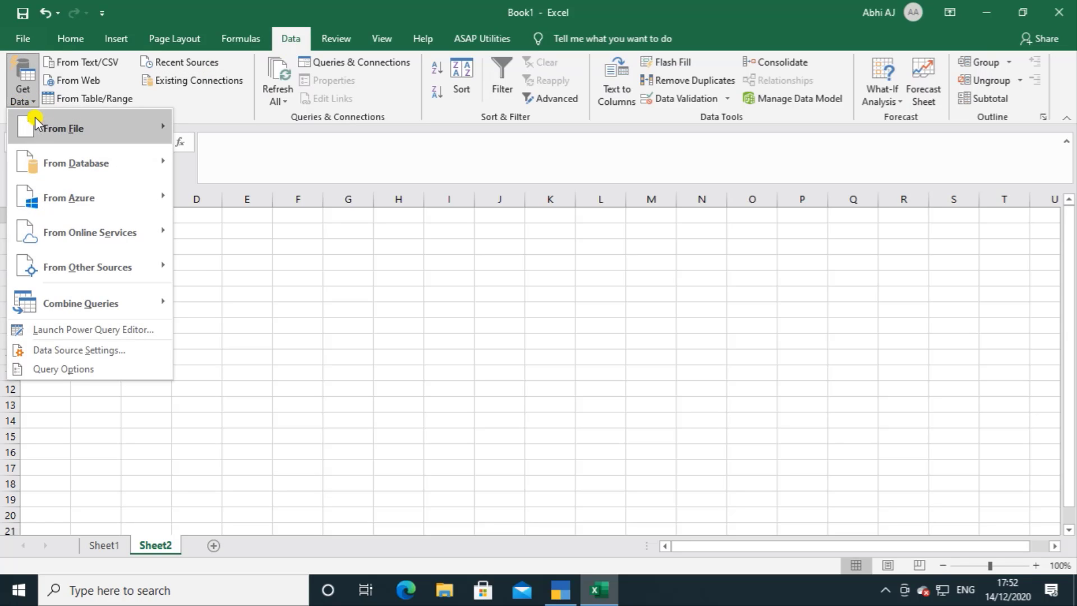
{"action": "mouse_move", "coordinate": [52, 138]}
{"action": "mouse_move", "coordinate": [66, 262]}
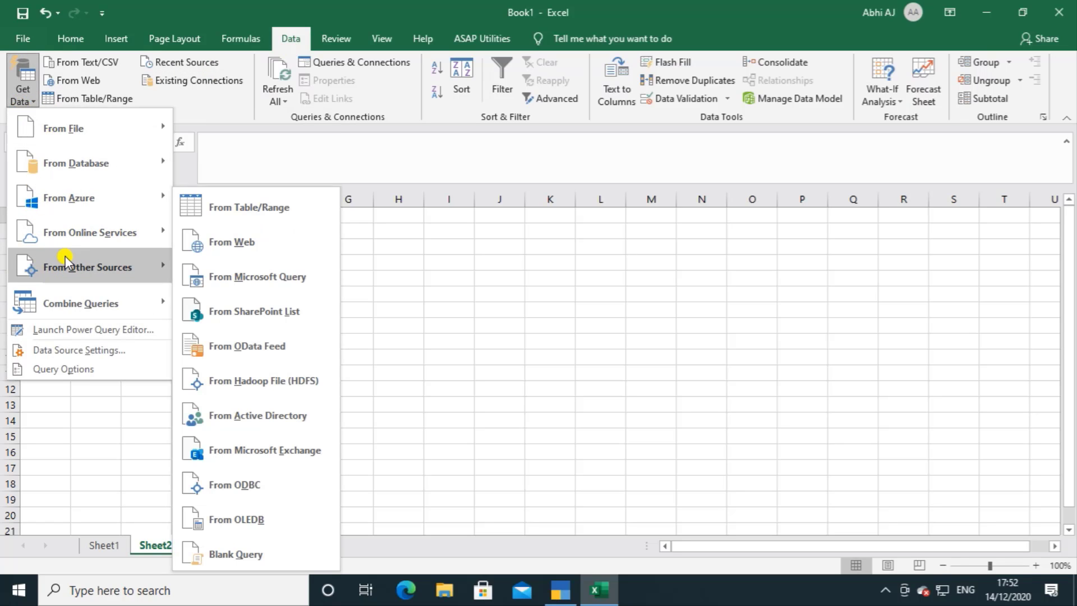
{"action": "left_click", "coordinate": [250, 485]}
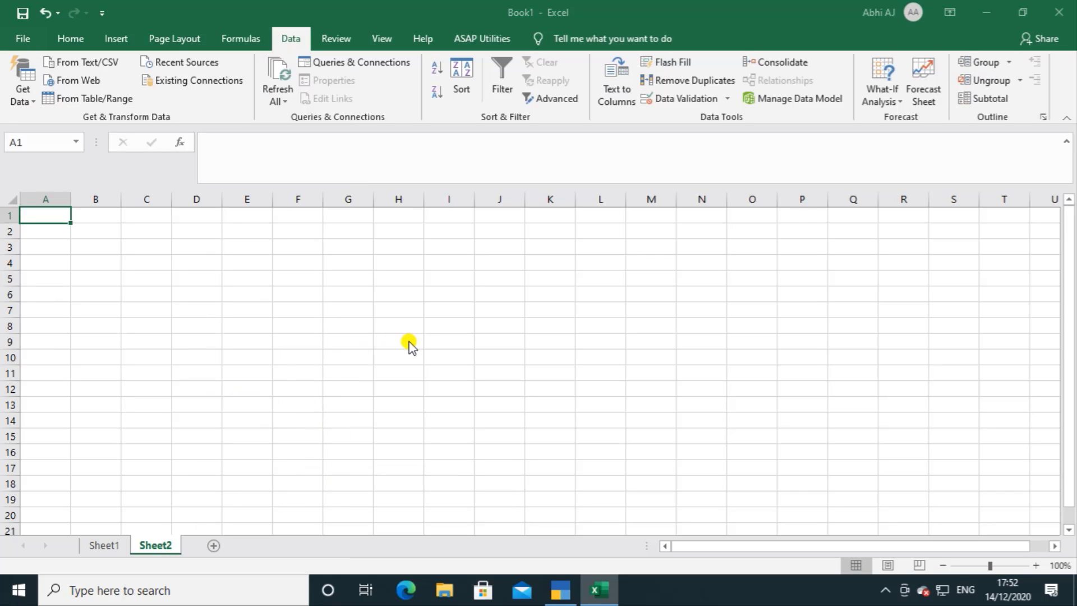
{"action": "left_click", "coordinate": [423, 274]}
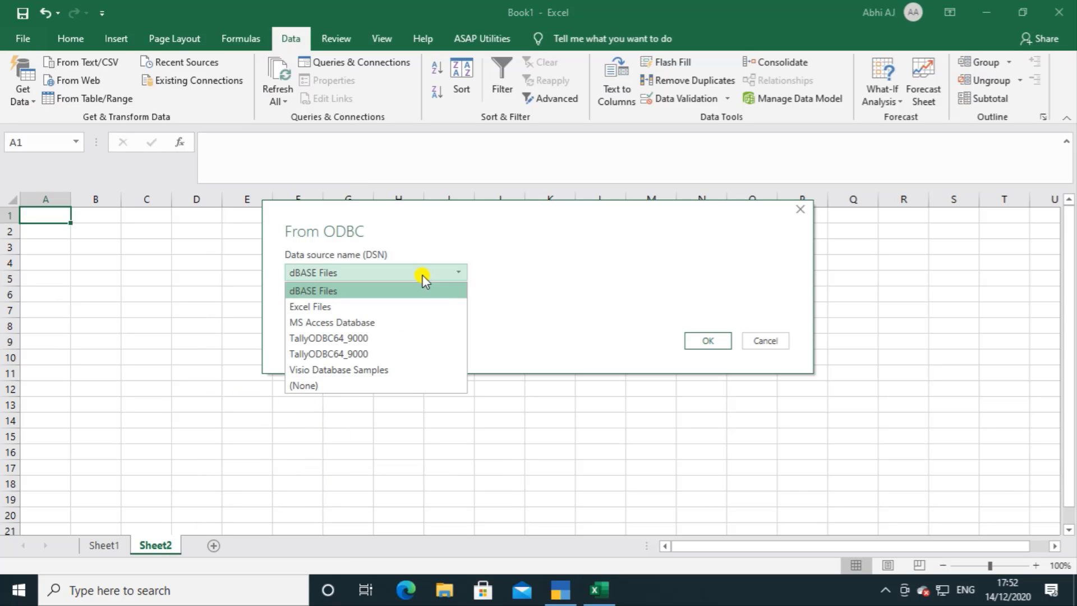
{"action": "left_click", "coordinate": [355, 337]}
{"action": "left_click", "coordinate": [718, 345]}
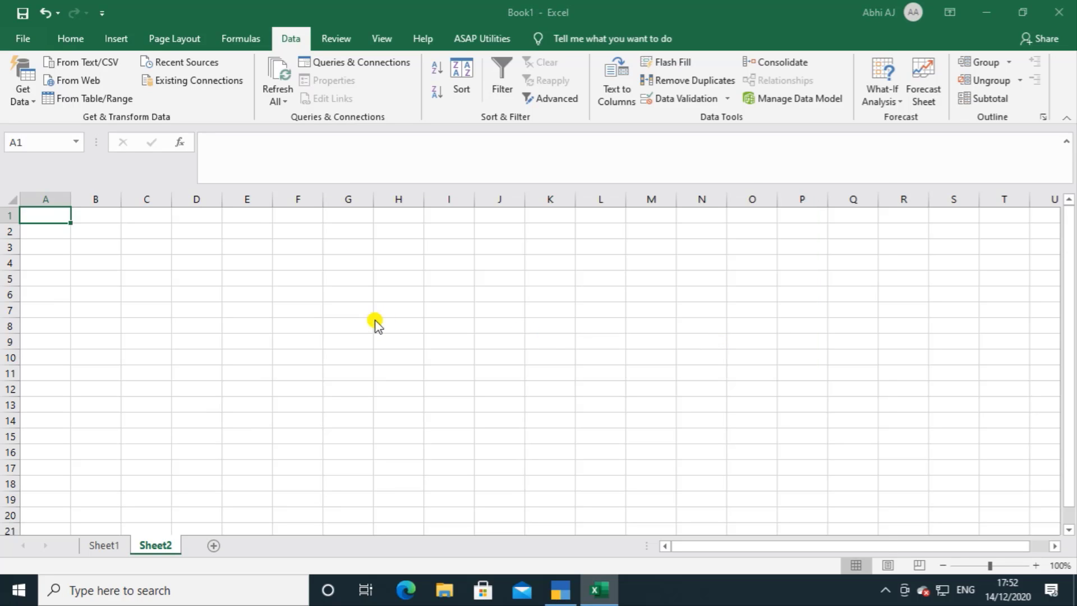
Step: Expand the GuideofMadPvtLtd database, pick the StockItem table and open it for transforming in Power Query Editor
{"action": "left_click", "coordinate": [231, 167]}
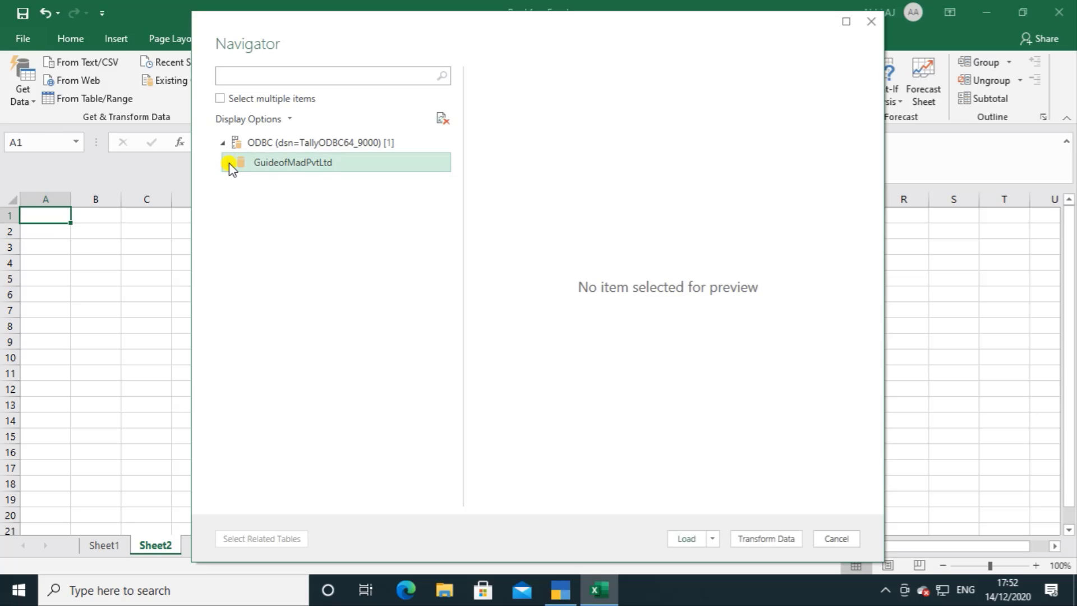
{"action": "left_click", "coordinate": [234, 184]}
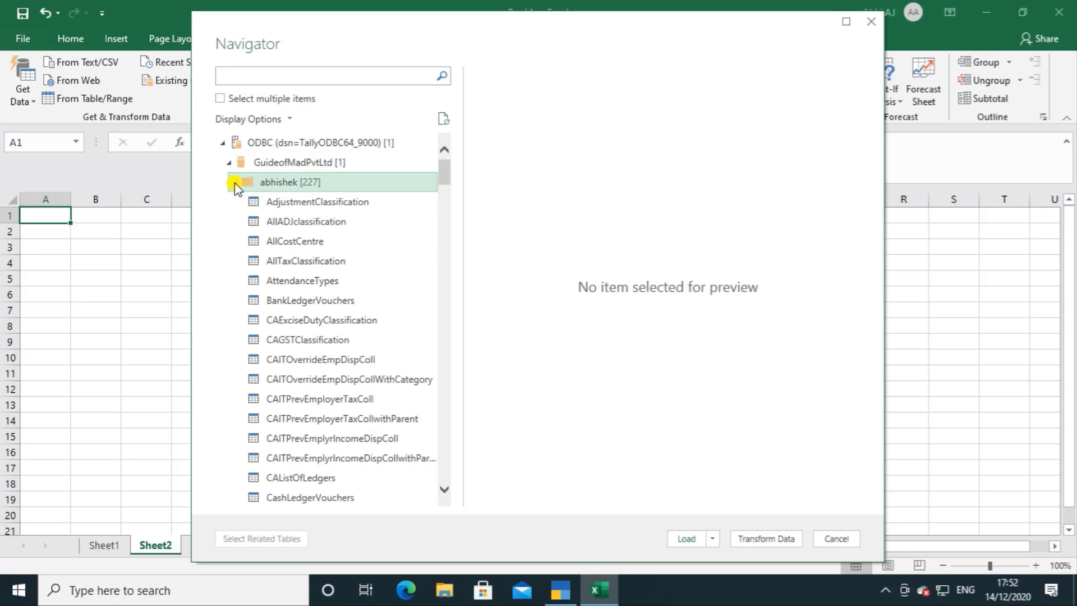
{"action": "scroll", "coordinate": [303, 352], "scroll_direction": "down", "scroll_amount": 20}
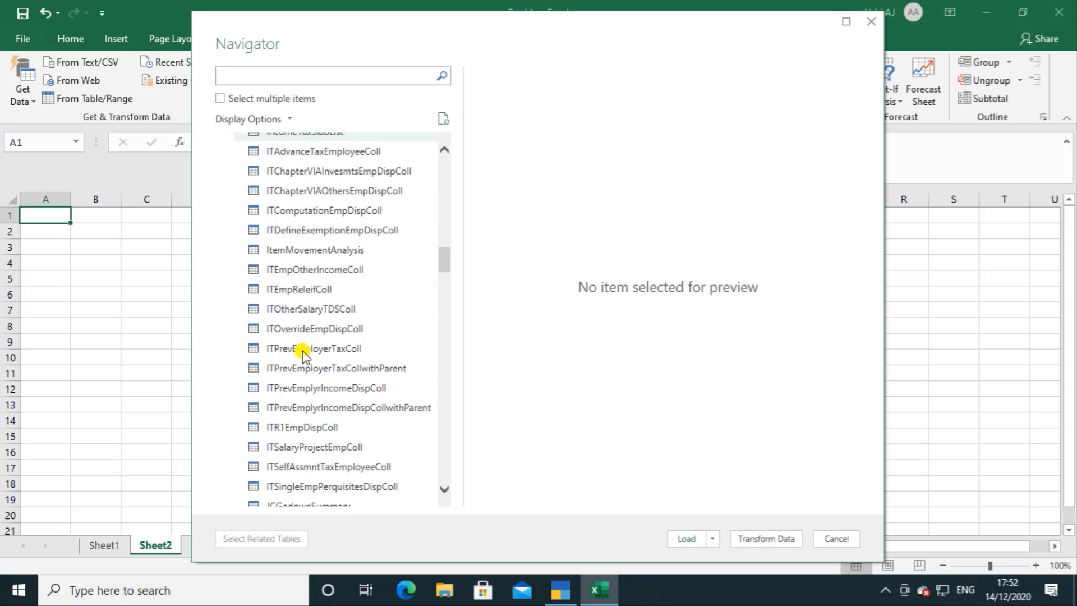
{"action": "scroll", "coordinate": [302, 352], "scroll_direction": "down", "scroll_amount": 20}
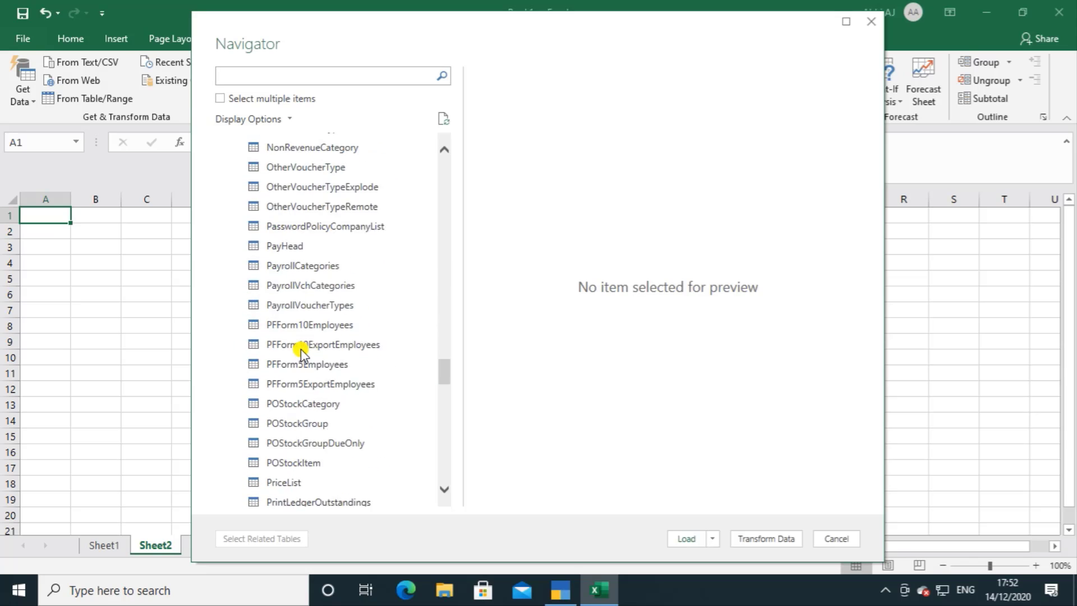
{"action": "scroll", "coordinate": [302, 352], "scroll_direction": "down", "scroll_amount": 20}
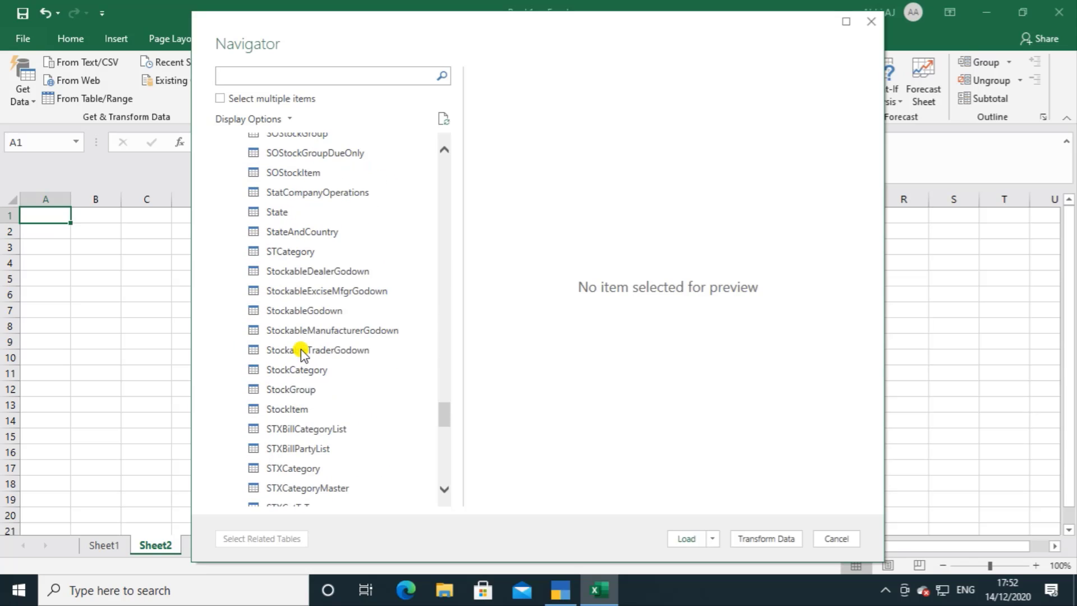
{"action": "scroll", "coordinate": [303, 353], "scroll_direction": "down", "scroll_amount": 2}
{"action": "left_click", "coordinate": [287, 297]}
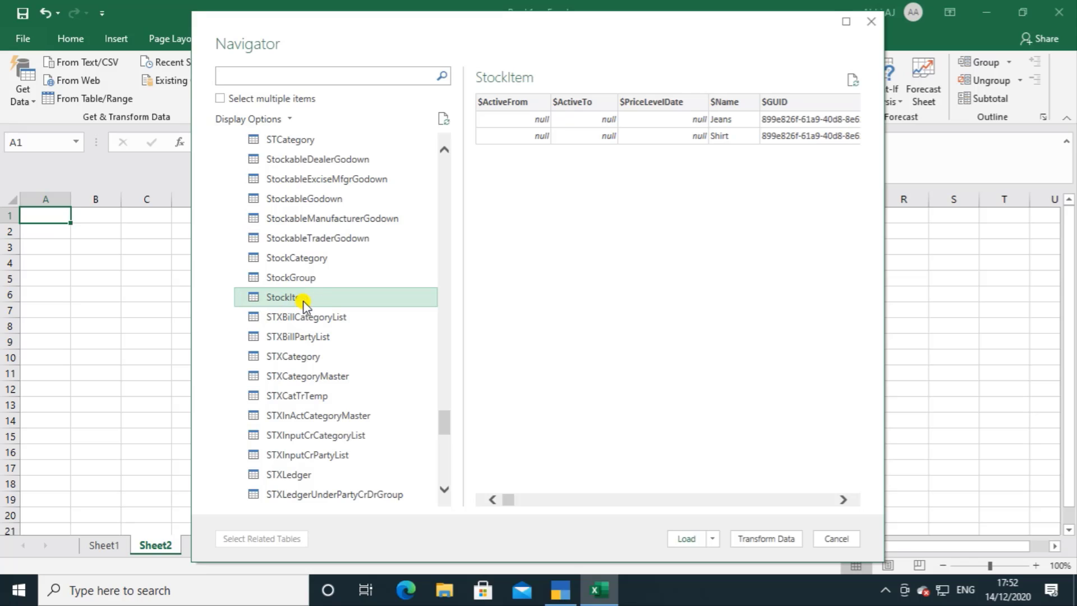
{"action": "left_click", "coordinate": [773, 538]}
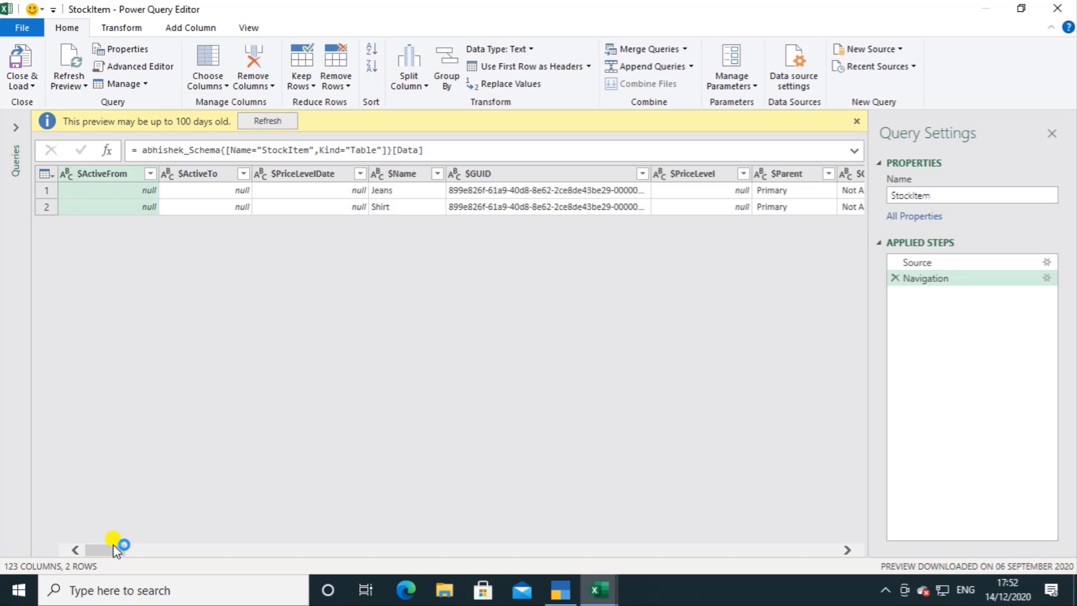
Step: Select the $Name, $GSTTypeofSupply and $BaseUnits columns of the StockItem query together
{"action": "left_click", "coordinate": [404, 175]}
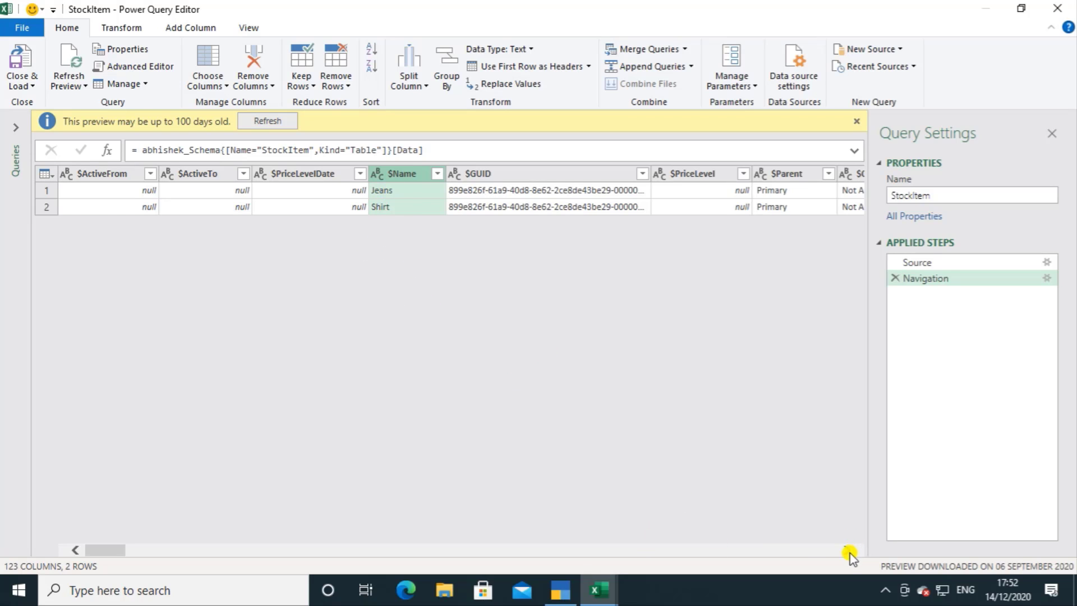
{"action": "left_click_drag", "start_coordinate": [848, 550], "coordinate": [849, 553]}
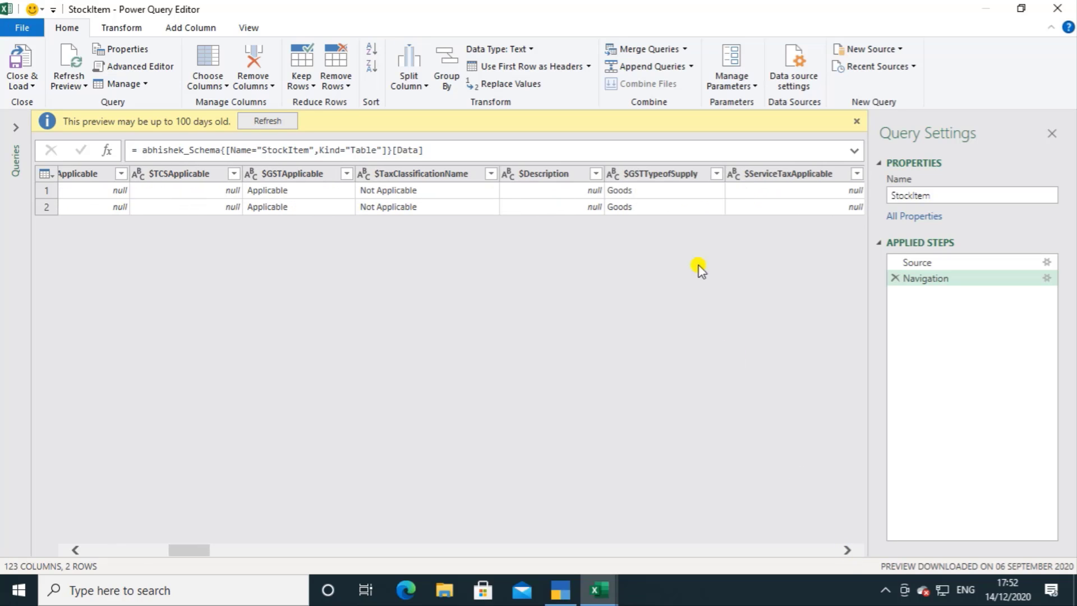
{"action": "left_click", "coordinate": [658, 172]}
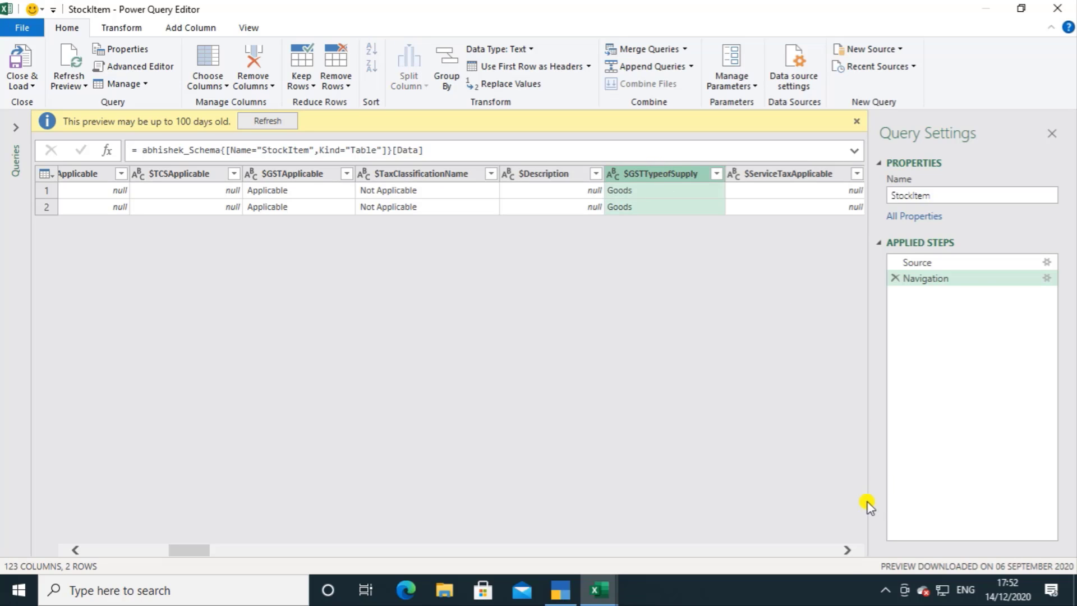
{"action": "left_click_drag", "start_coordinate": [847, 553], "coordinate": [847, 553]}
{"action": "left_click", "coordinate": [847, 553]}
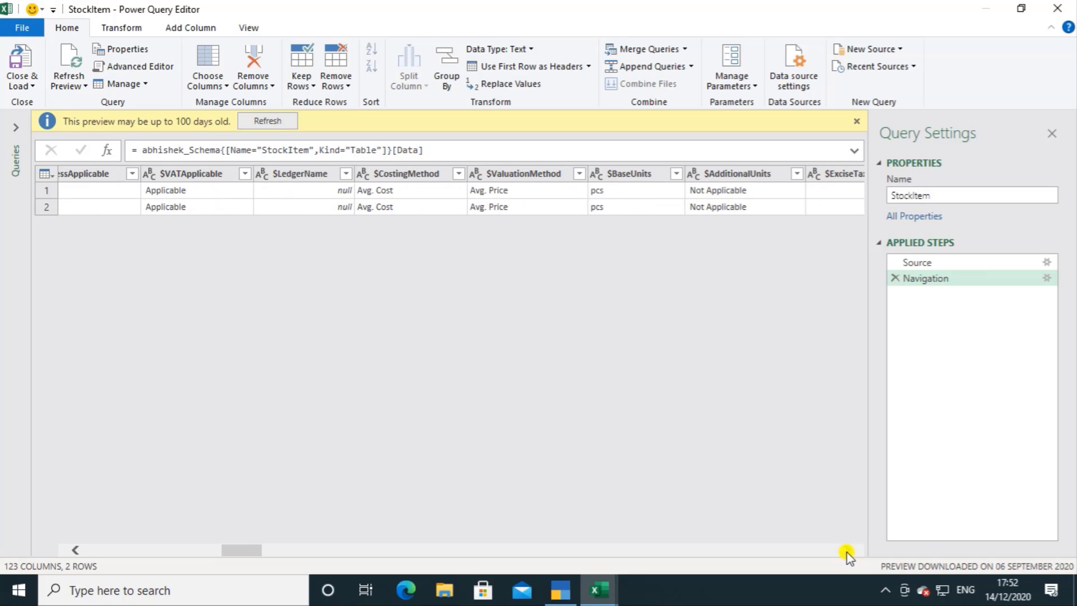
{"action": "left_click", "coordinate": [624, 175]}
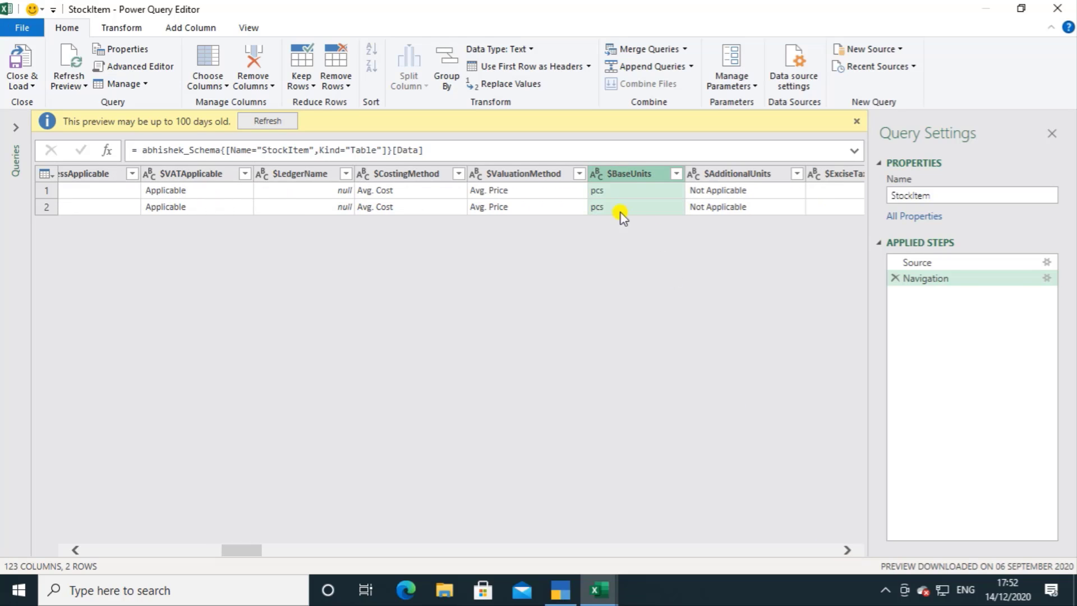
Step: Add the $_ClosingBalance, $_InwardQuantity and $_OutwardQuantity columns to the column selection
{"action": "left_click", "coordinate": [847, 551]}
{"action": "left_click", "coordinate": [847, 550]}
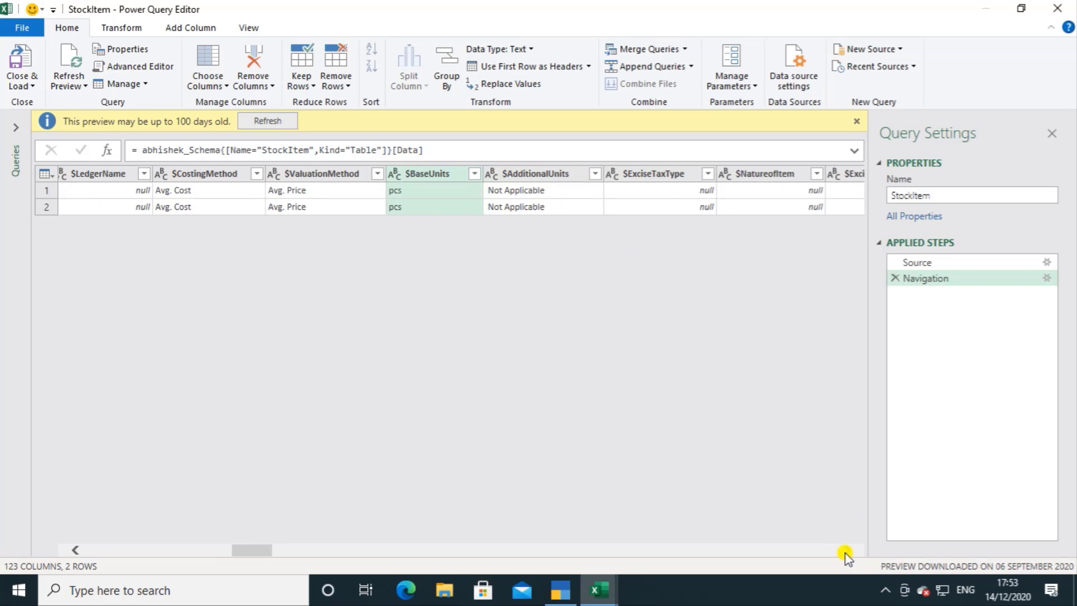
{"action": "left_click", "coordinate": [847, 551]}
{"action": "left_click", "coordinate": [847, 550]}
{"action": "left_click", "coordinate": [846, 552]}
{"action": "left_click", "coordinate": [846, 552]}
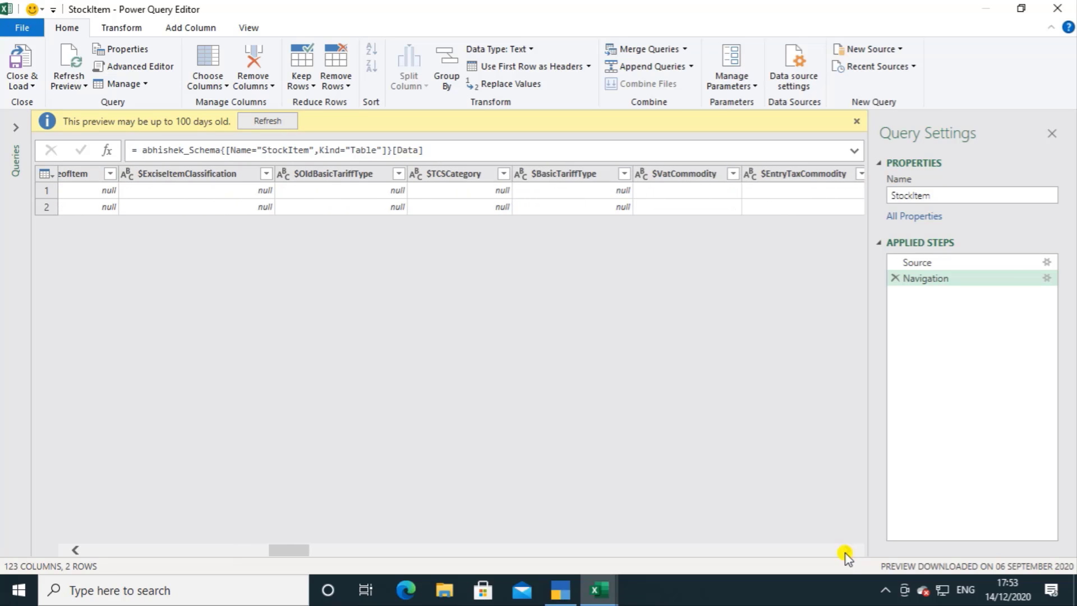
{"action": "left_click", "coordinate": [847, 552]}
{"action": "left_click", "coordinate": [847, 552]}
{"action": "left_click", "coordinate": [845, 551]}
{"action": "left_click", "coordinate": [845, 551]}
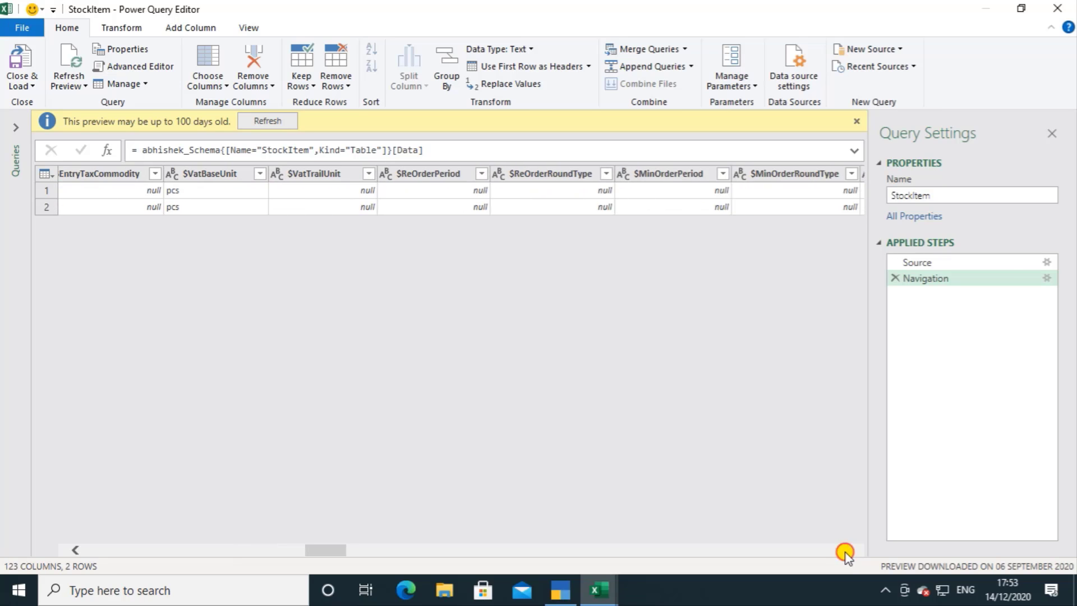
{"action": "left_click", "coordinate": [845, 551]}
{"action": "left_click", "coordinate": [845, 552]}
{"action": "left_click", "coordinate": [846, 551]}
{"action": "left_click", "coordinate": [846, 551]}
{"action": "left_click", "coordinate": [846, 551]}
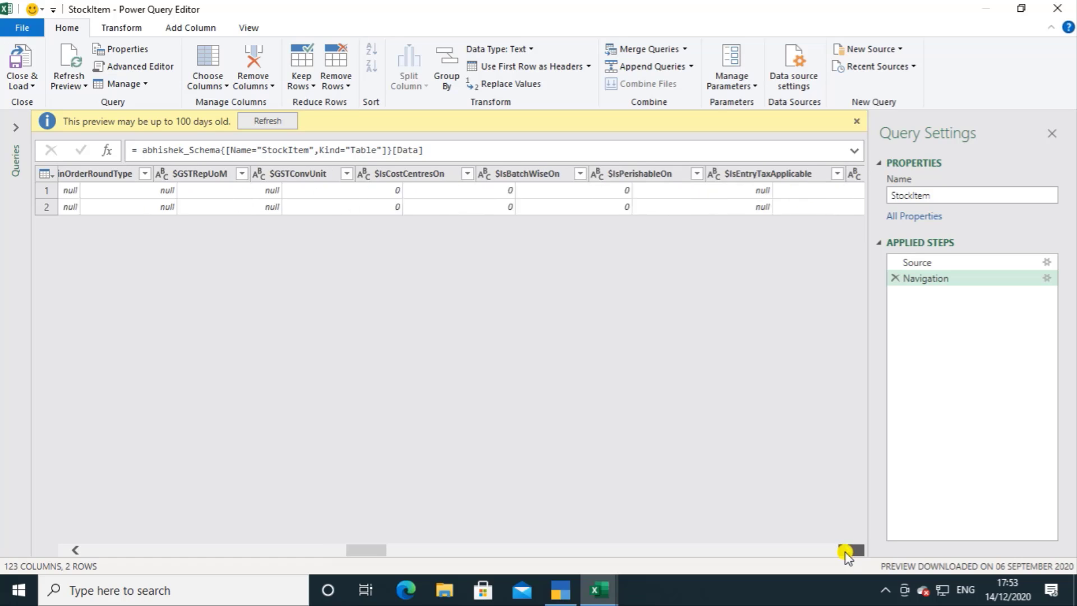
{"action": "left_click", "coordinate": [846, 551]}
{"action": "left_click", "coordinate": [846, 551]}
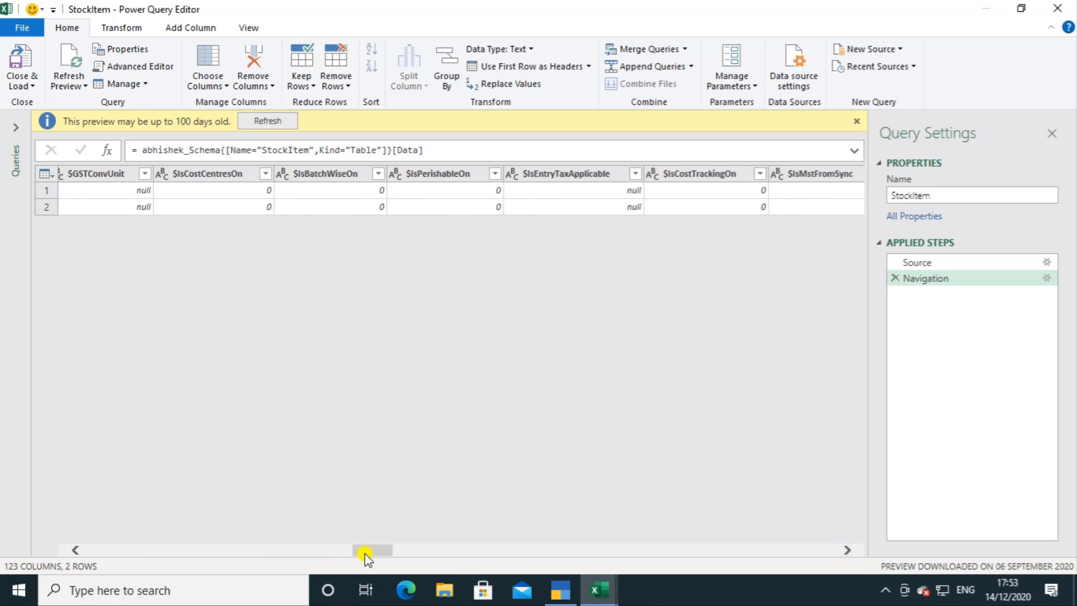
{"action": "left_click_drag", "start_coordinate": [365, 552], "coordinate": [699, 571]}
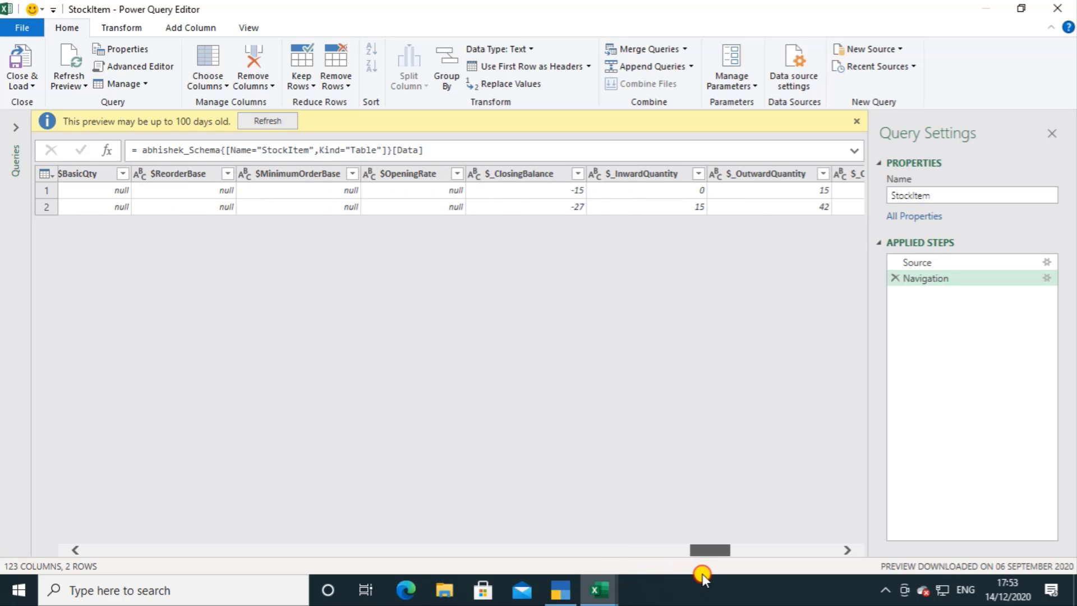
{"action": "left_click", "coordinate": [534, 179]}
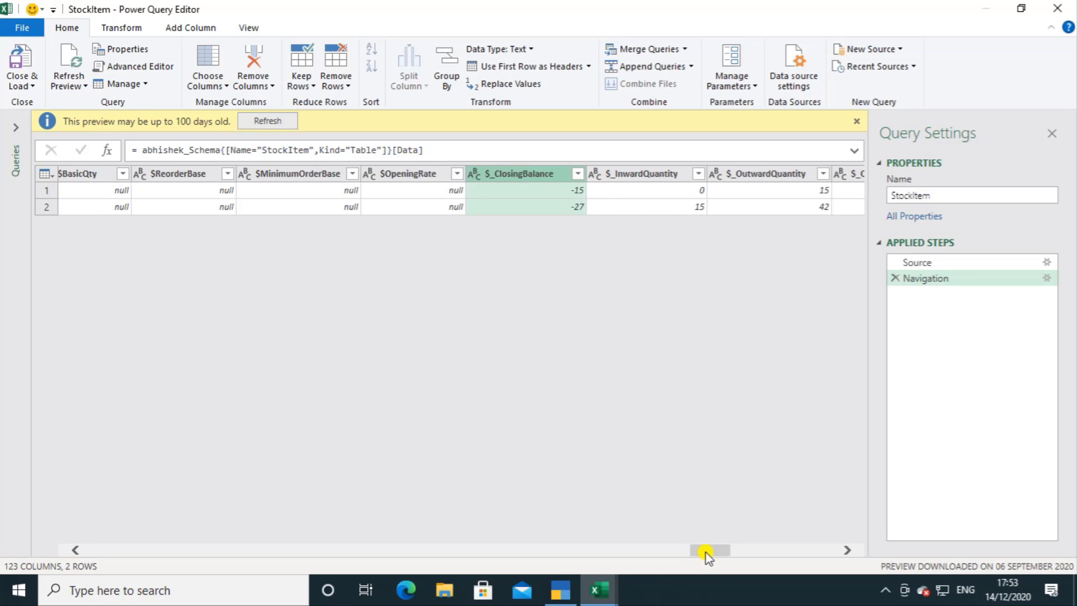
{"action": "left_click_drag", "start_coordinate": [705, 551], "coordinate": [723, 550]}
{"action": "left_click", "coordinate": [276, 174], "text": "ctrl"}
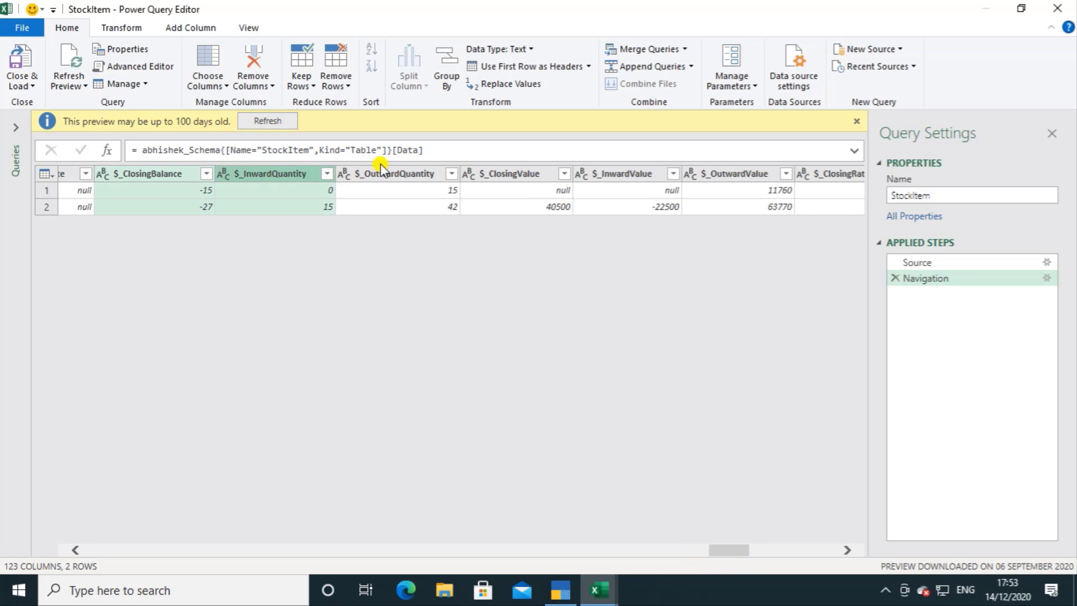
{"action": "left_click", "coordinate": [407, 174], "text": "ctrl"}
Step: Extend the column selection with $_ClosingValue, $_InwardValue, $_OutwardValue and $_ClosingRate
{"action": "left_click", "coordinate": [522, 174], "text": "ctrl"}
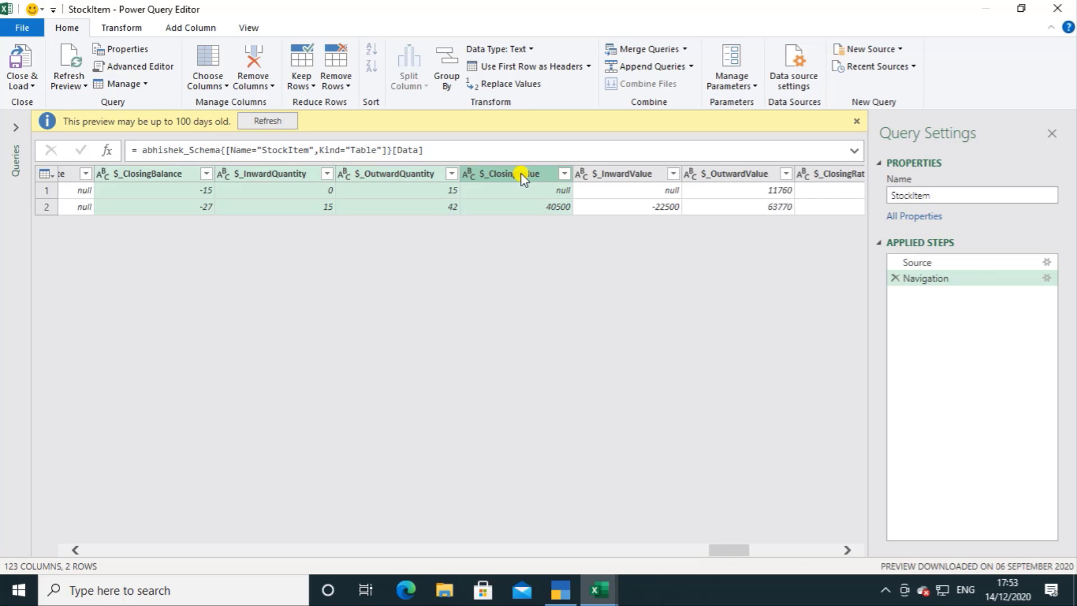
{"action": "left_click", "coordinate": [633, 179], "text": "ctrl"}
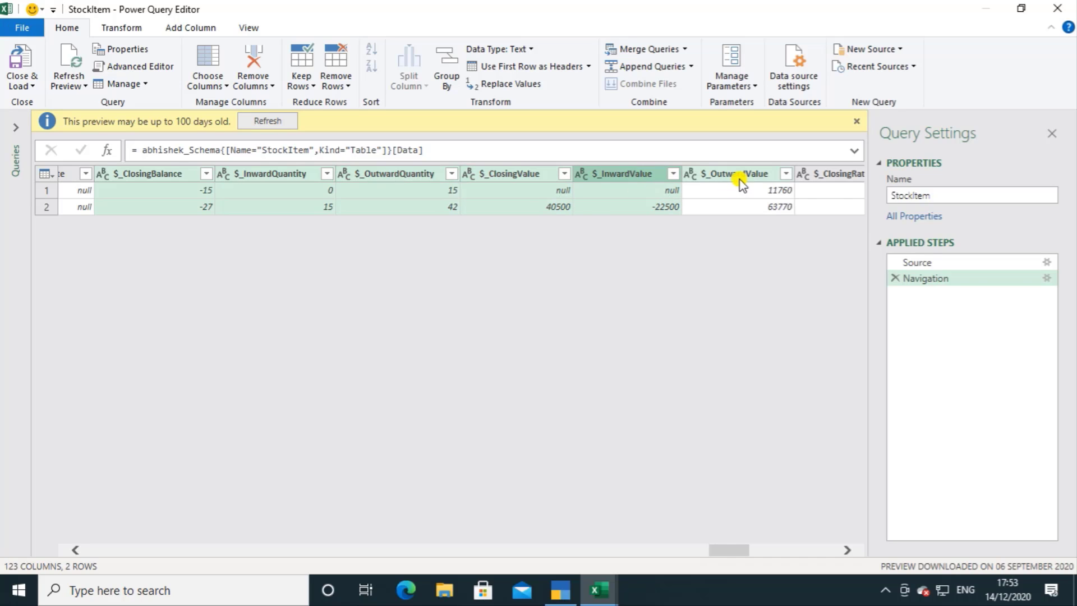
{"action": "left_click", "coordinate": [739, 179], "text": "ctrl"}
{"action": "left_click_drag", "start_coordinate": [732, 550], "coordinate": [756, 551]}
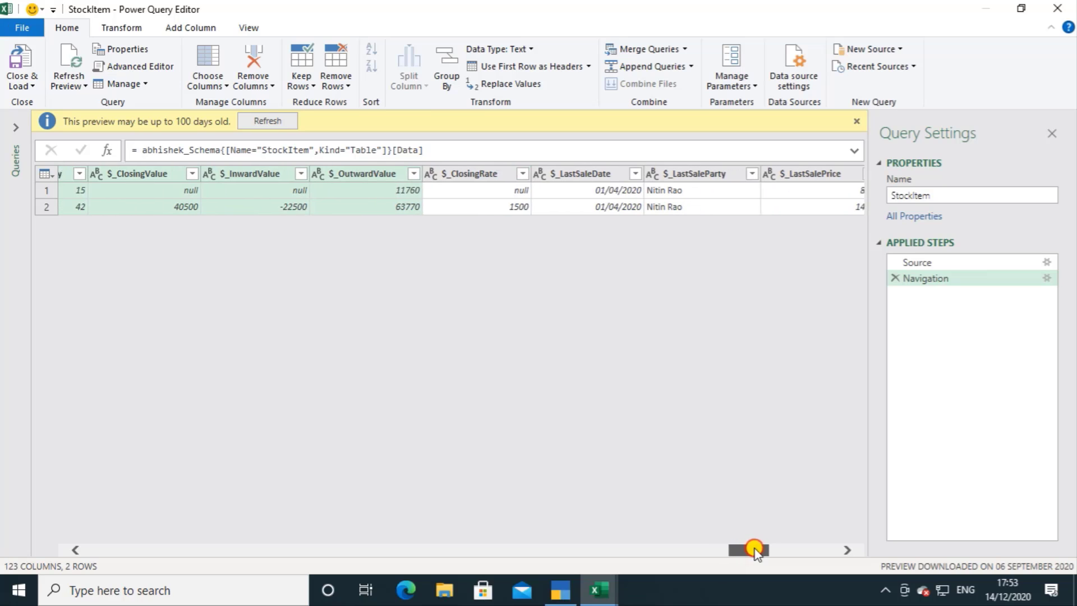
{"action": "left_click", "coordinate": [476, 173], "text": "ctrl"}
Step: Add the last-sale columns $_LastSaleDate, $_LastSaleParty, $_LastSalePrice and $_LastSaleQty to the selection
{"action": "left_click", "coordinate": [569, 173], "text": "ctrl"}
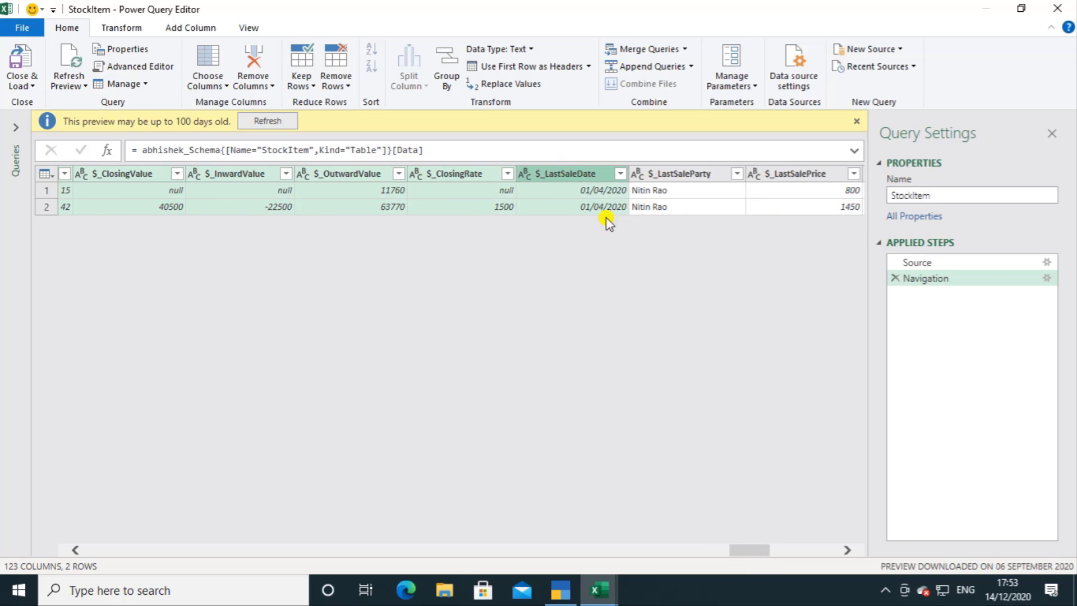
{"action": "left_click", "coordinate": [686, 175], "text": "ctrl"}
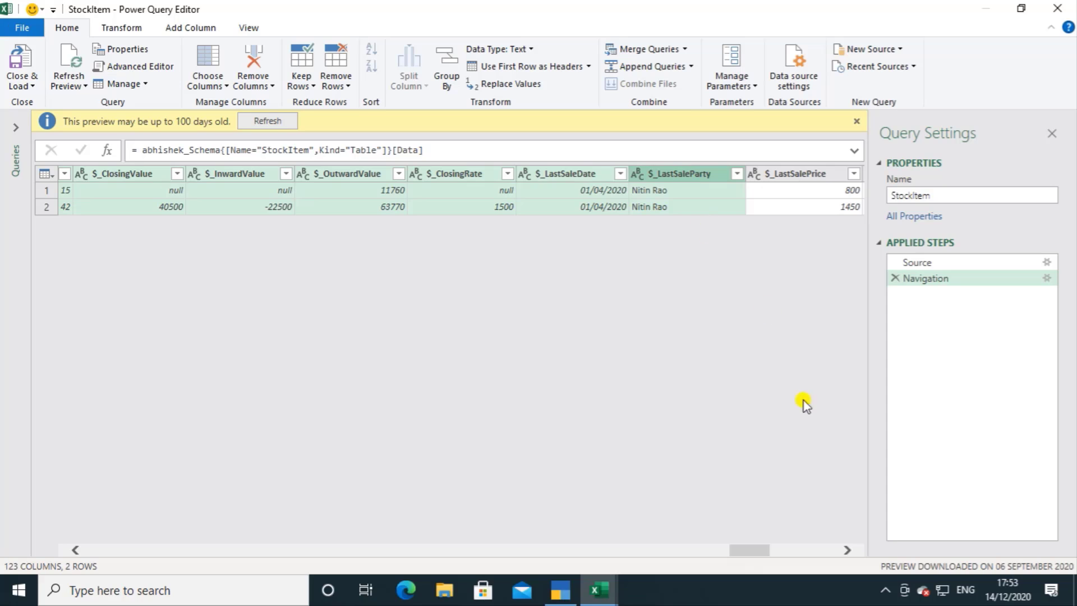
{"action": "left_click_drag", "start_coordinate": [757, 553], "coordinate": [773, 551]}
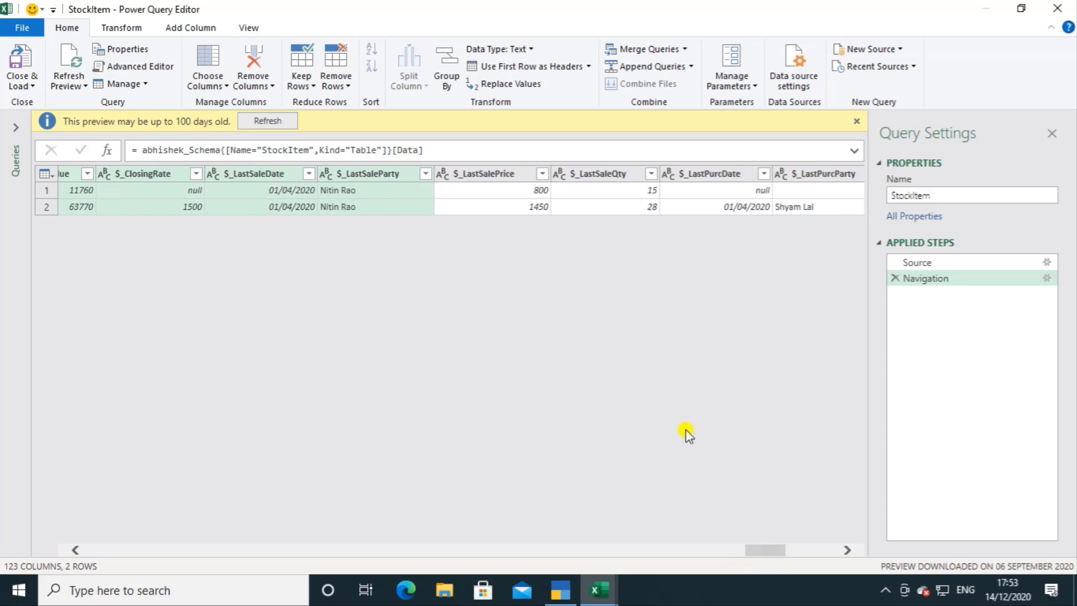
{"action": "left_click", "coordinate": [484, 174], "text": "ctrl"}
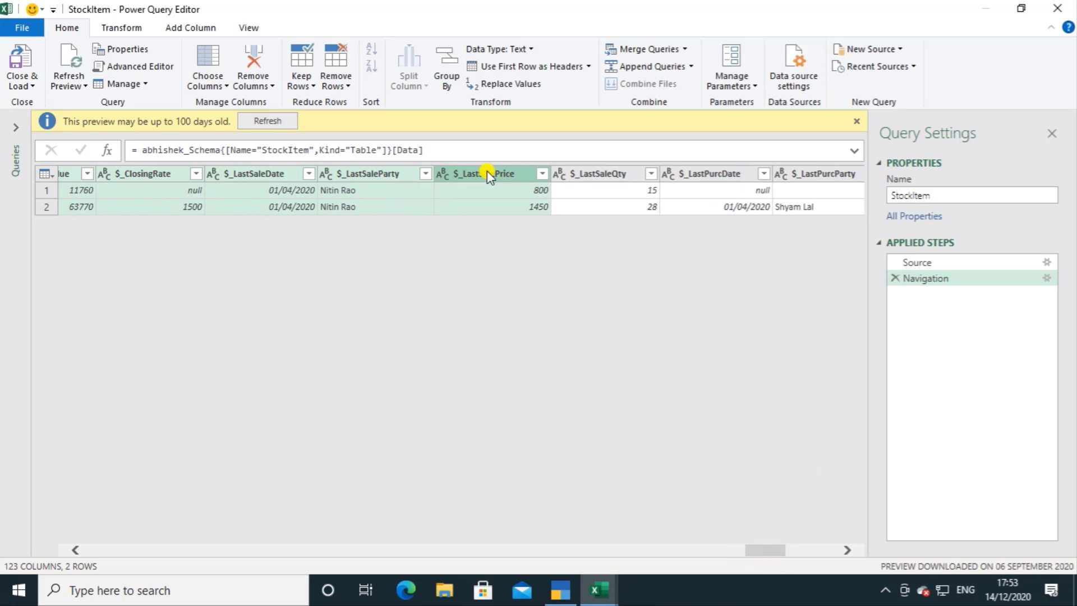
{"action": "left_click", "coordinate": [606, 177], "text": "ctrl"}
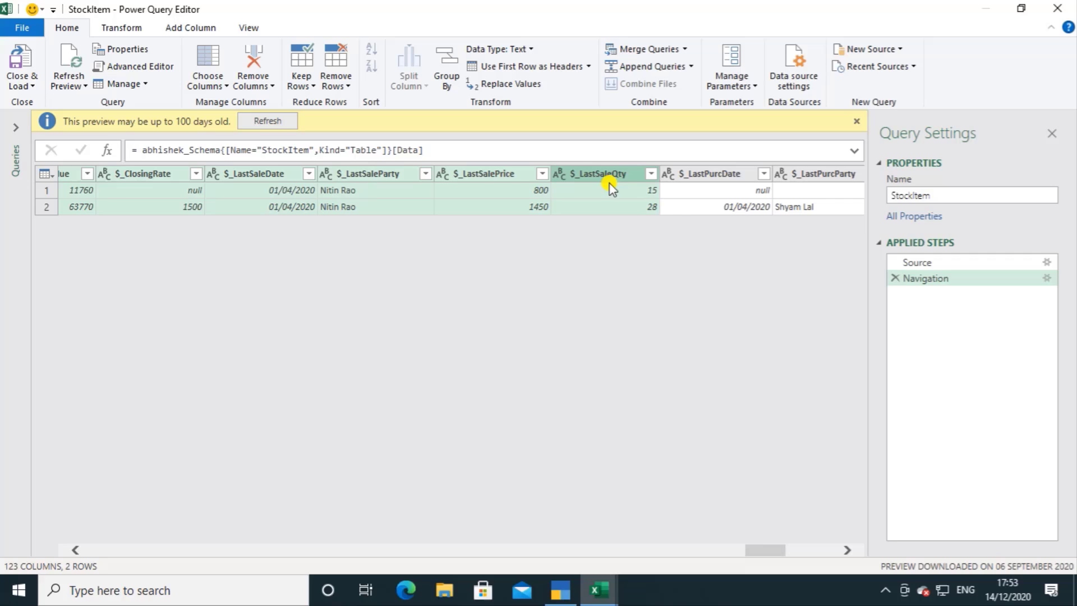
Step: Add the last-purchase columns $_LastPurcDate, $_LastPurcParty, $_LastPurcPrice, $_LastPurcCost and $_LastPurcQty to the selection
{"action": "left_click", "coordinate": [719, 173], "text": "ctrl"}
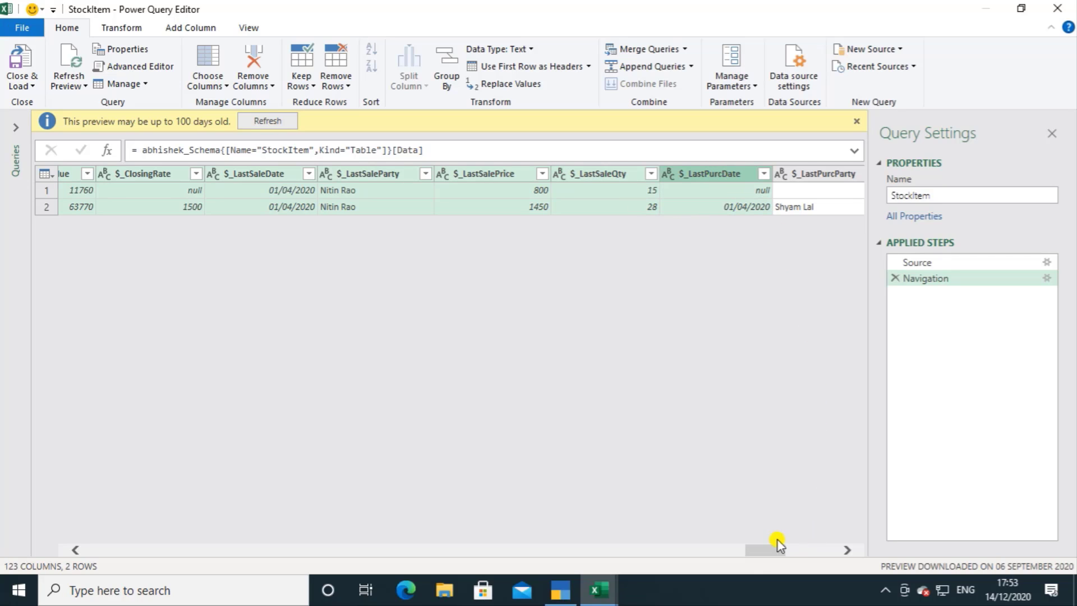
{"action": "left_click_drag", "start_coordinate": [772, 552], "coordinate": [781, 552]}
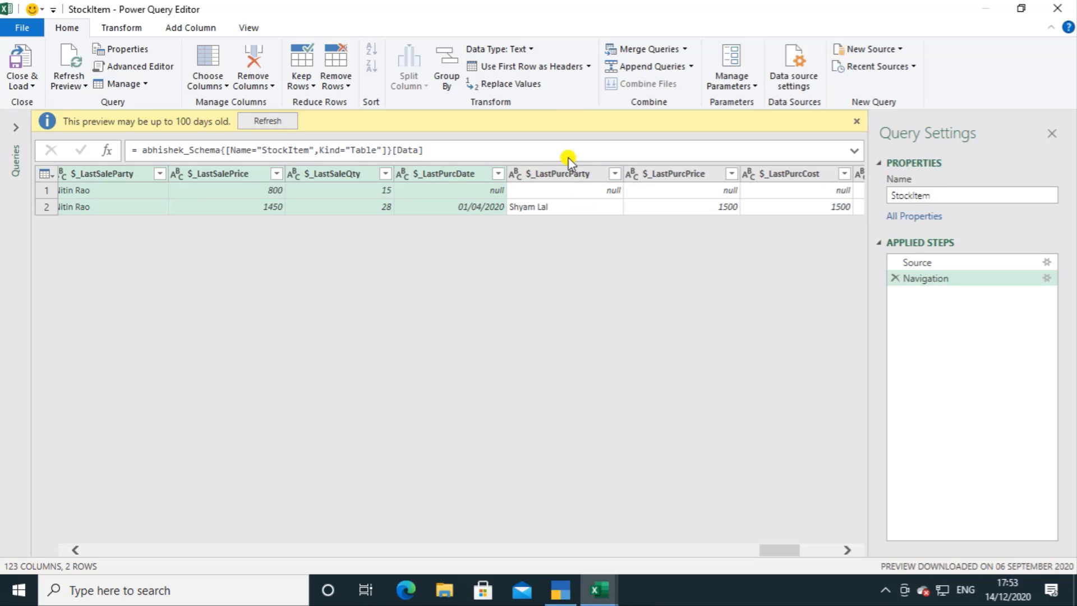
{"action": "left_click", "coordinate": [575, 178], "text": "ctrl"}
{"action": "left_click", "coordinate": [701, 179], "text": "ctrl"}
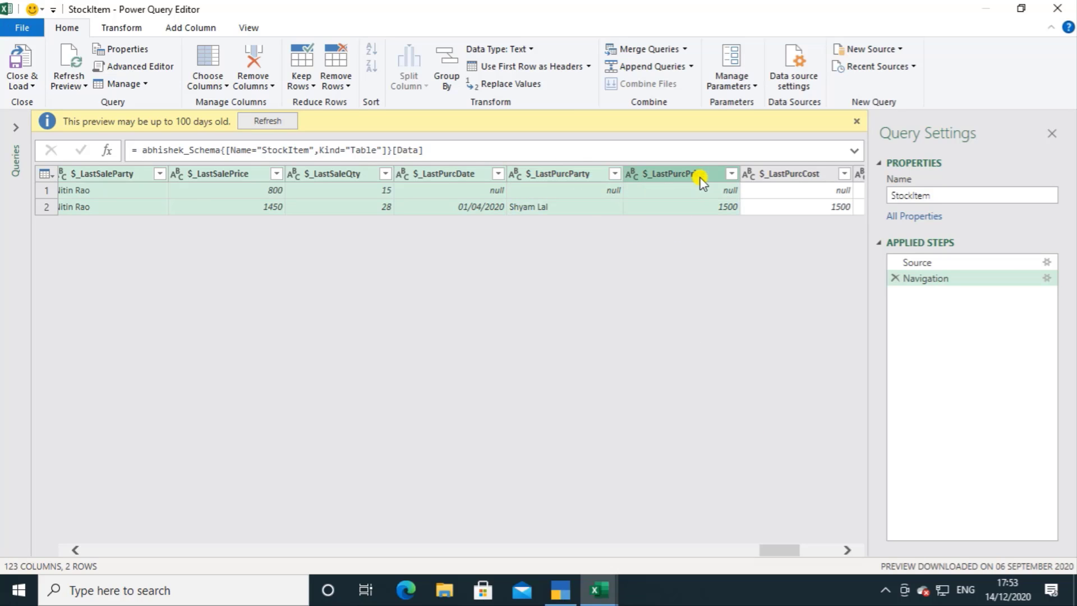
{"action": "left_click", "coordinate": [793, 181], "text": "ctrl"}
{"action": "left_click_drag", "start_coordinate": [787, 557], "coordinate": [800, 558]}
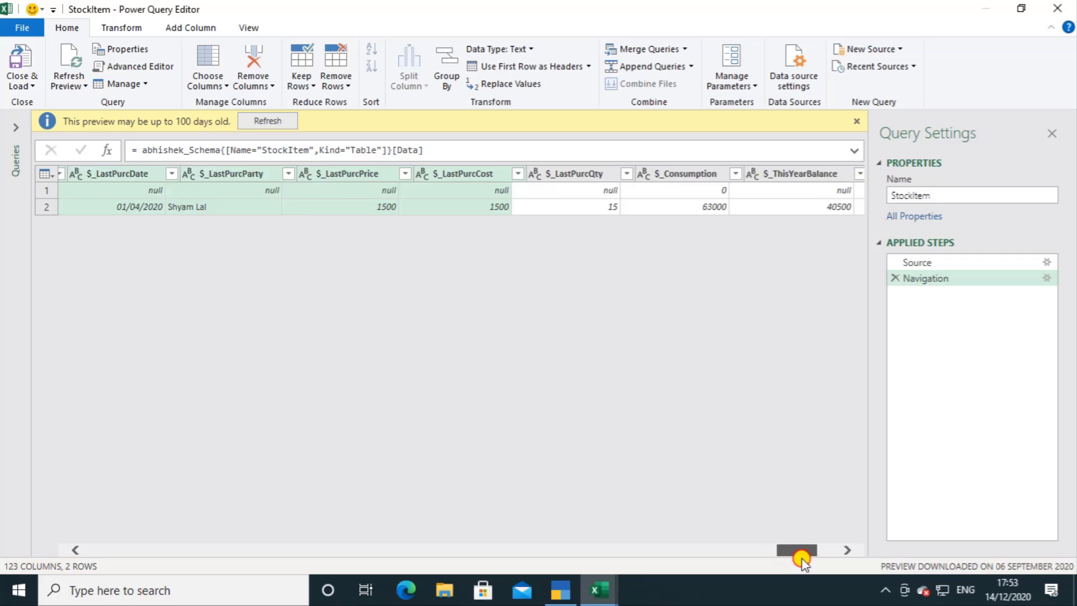
{"action": "left_click", "coordinate": [567, 176], "text": "ctrl"}
Step: Include $_Consumption, $_ThisYearBalance, $_PrevYearBalance and $_ThisQuarterBalance in the column selection
{"action": "left_click", "coordinate": [658, 176], "text": "ctrl"}
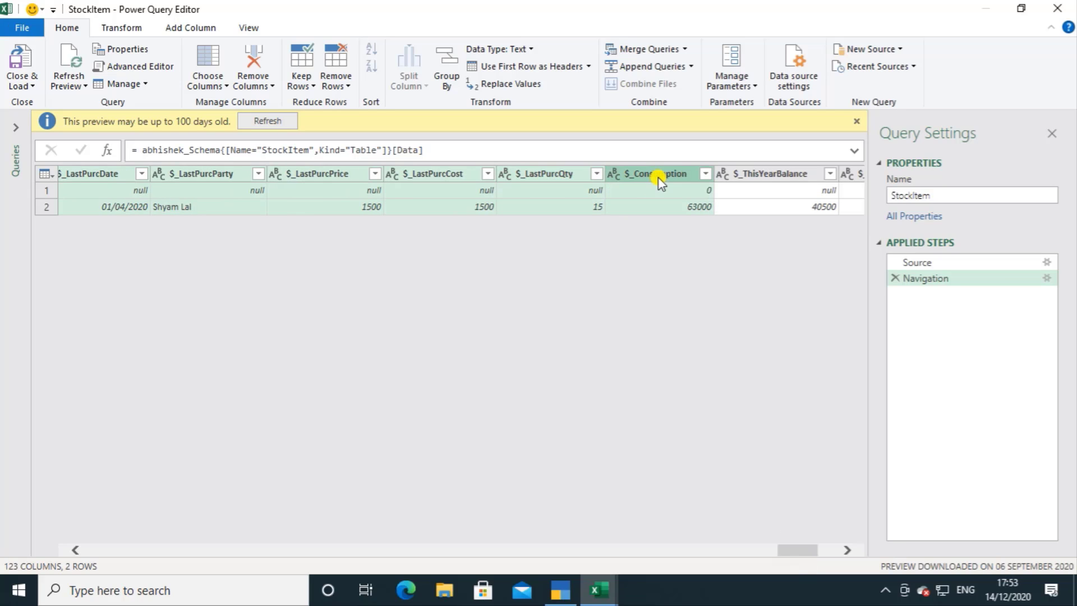
{"action": "left_click", "coordinate": [770, 176], "text": "ctrl"}
{"action": "left_click_drag", "start_coordinate": [788, 557], "coordinate": [800, 556]}
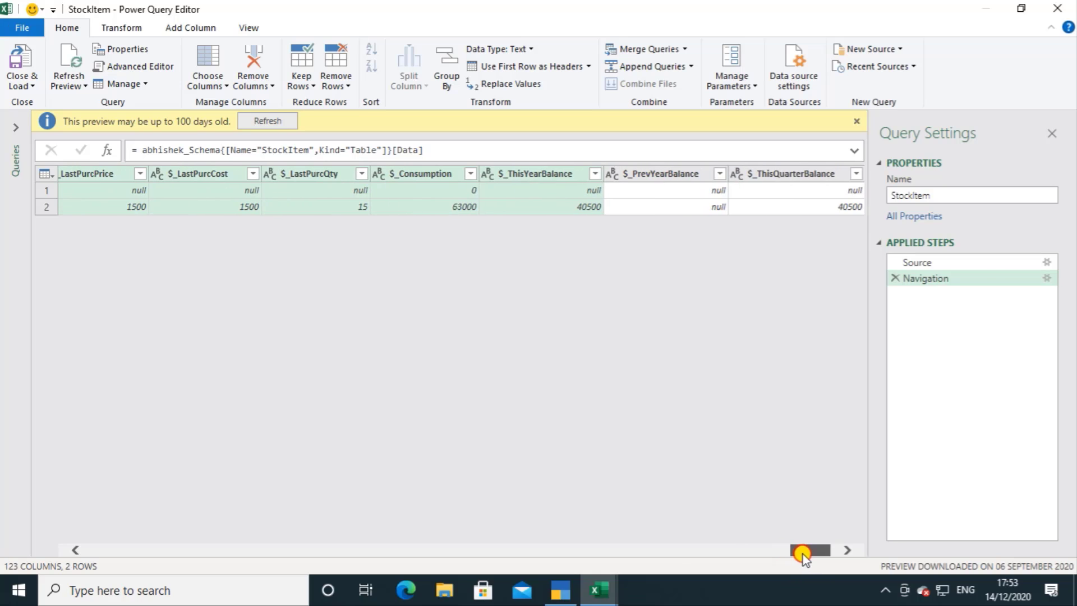
{"action": "left_click", "coordinate": [669, 179], "text": "ctrl"}
{"action": "left_click", "coordinate": [782, 178], "text": "ctrl"}
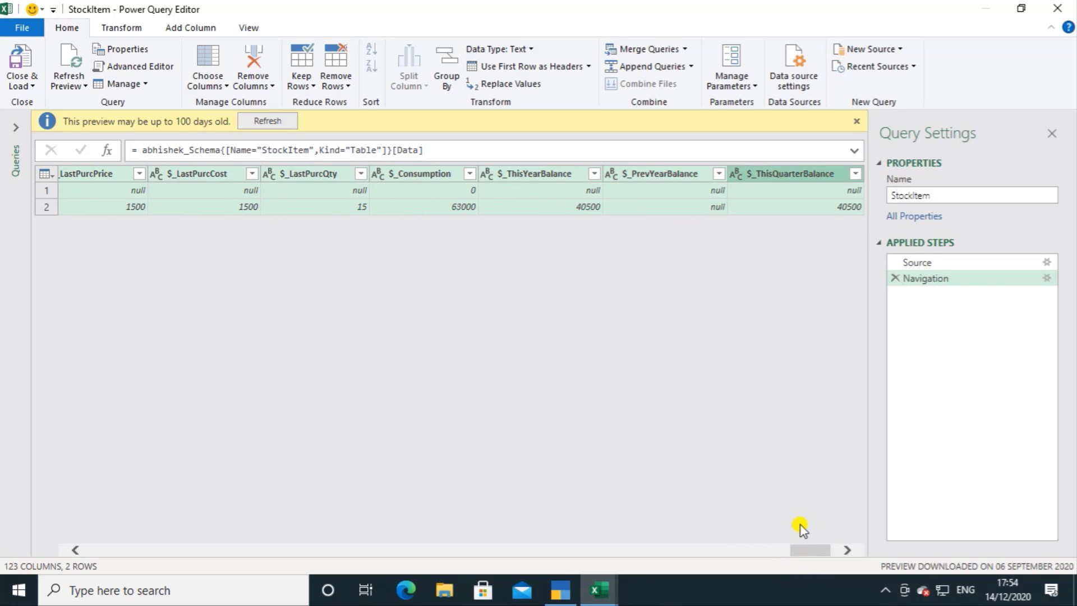
Step: Remove all StockItem columns other than the selected ones from the query
{"action": "left_click_drag", "start_coordinate": [809, 551], "coordinate": [819, 550]}
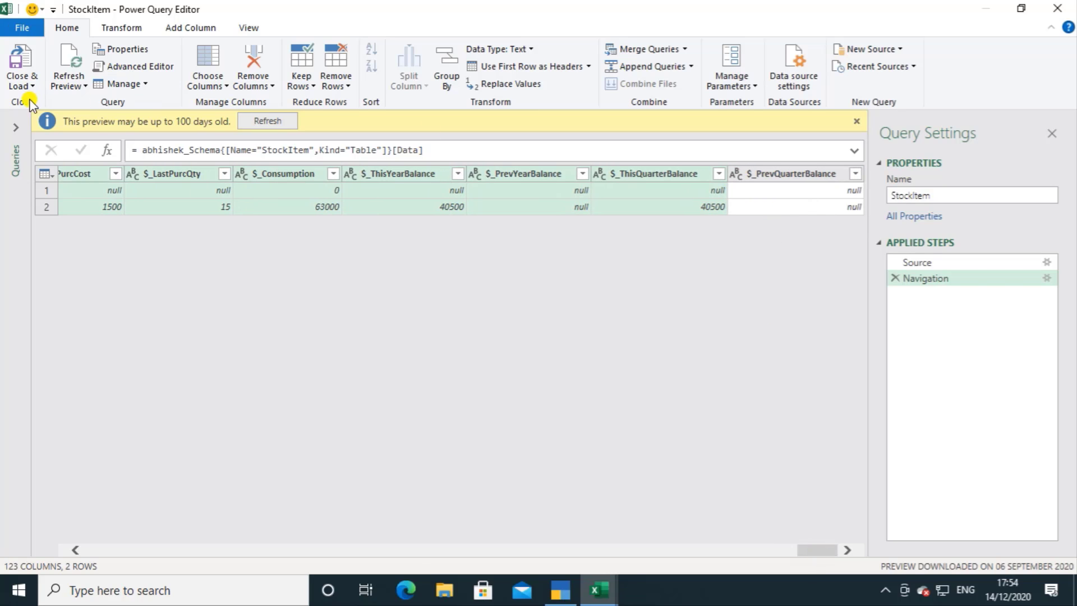
{"action": "left_click", "coordinate": [21, 86]}
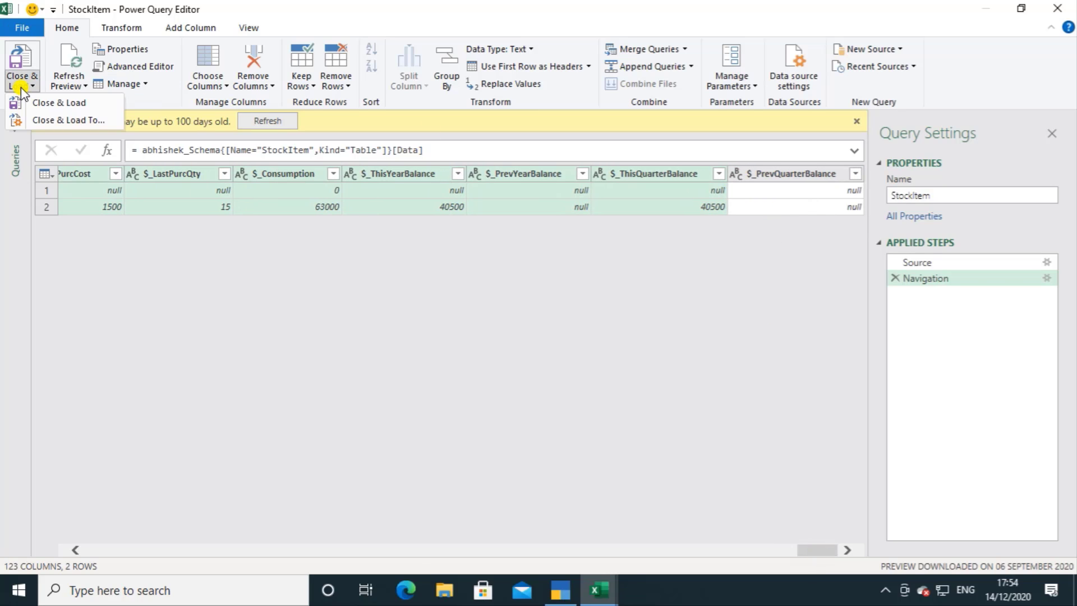
{"action": "right_click", "coordinate": [412, 169]}
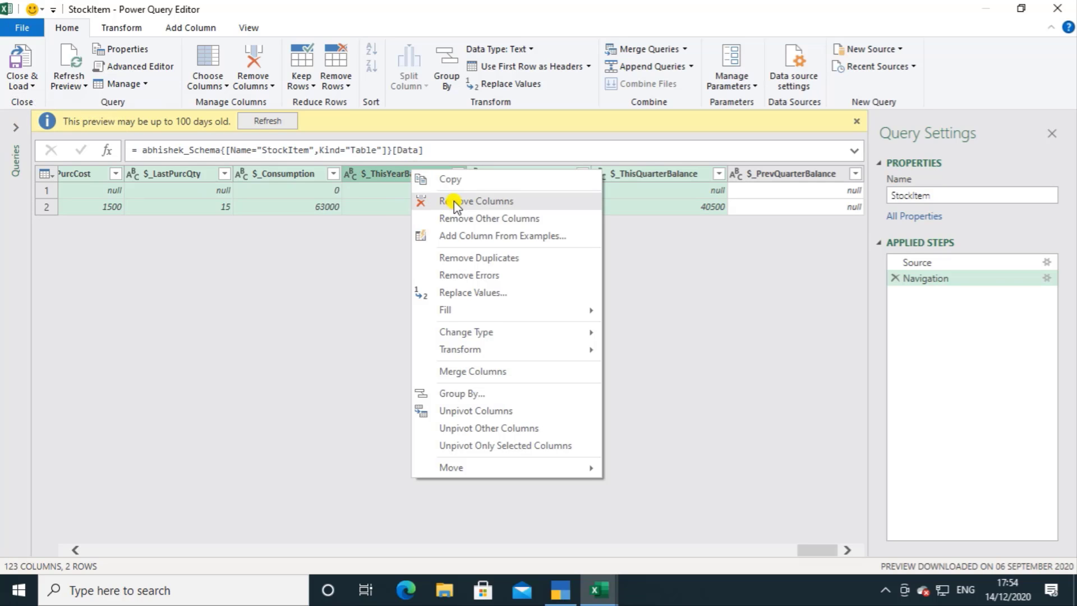
{"action": "left_click", "coordinate": [457, 218]}
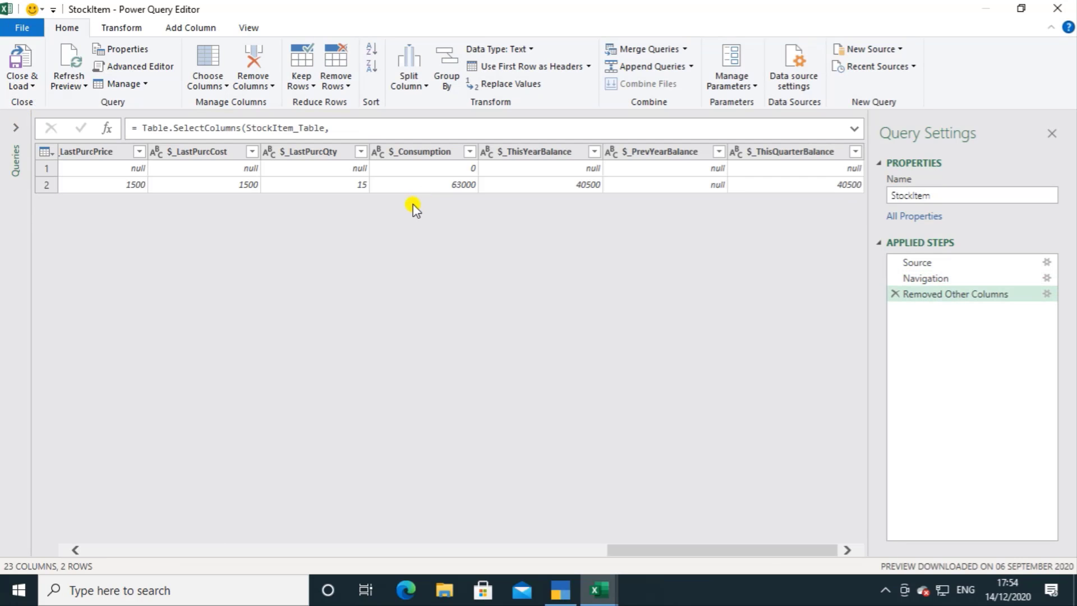
{"action": "left_click_drag", "start_coordinate": [633, 549], "coordinate": [26, 554]}
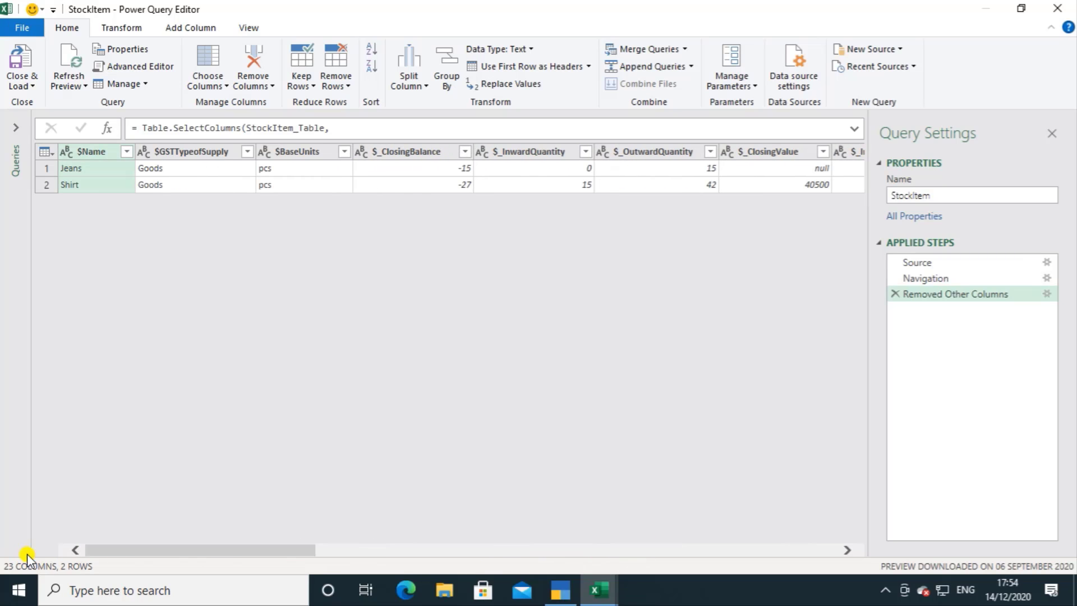
Step: Load the StockItem query as a table into the existing worksheet Sheet2 at cell A1 and check the closing balance of Jeans
{"action": "left_click", "coordinate": [21, 82]}
{"action": "left_click", "coordinate": [49, 120]}
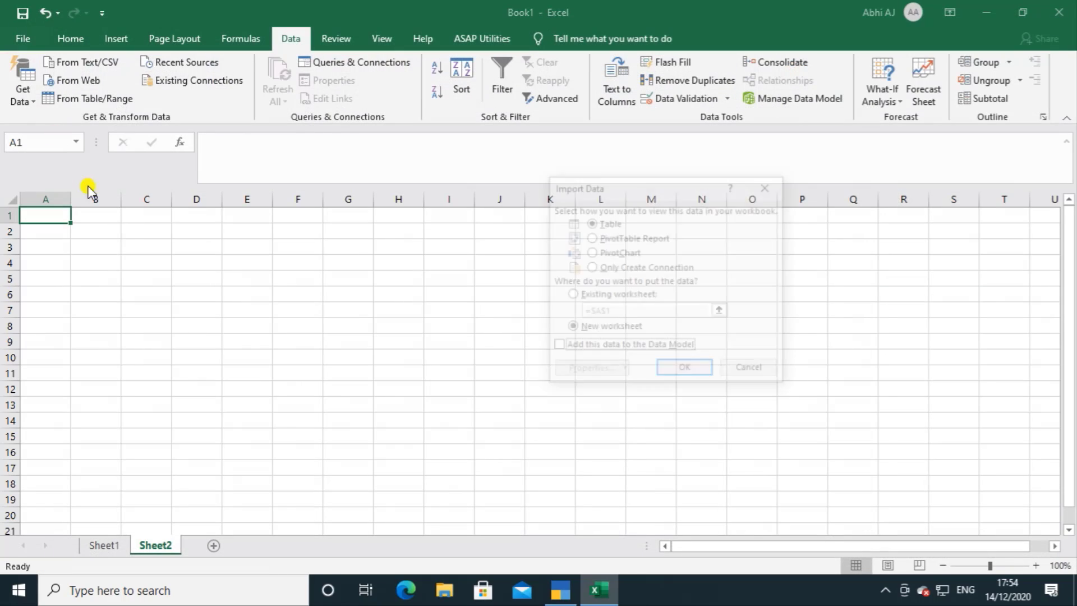
{"action": "left_click", "coordinate": [598, 295]}
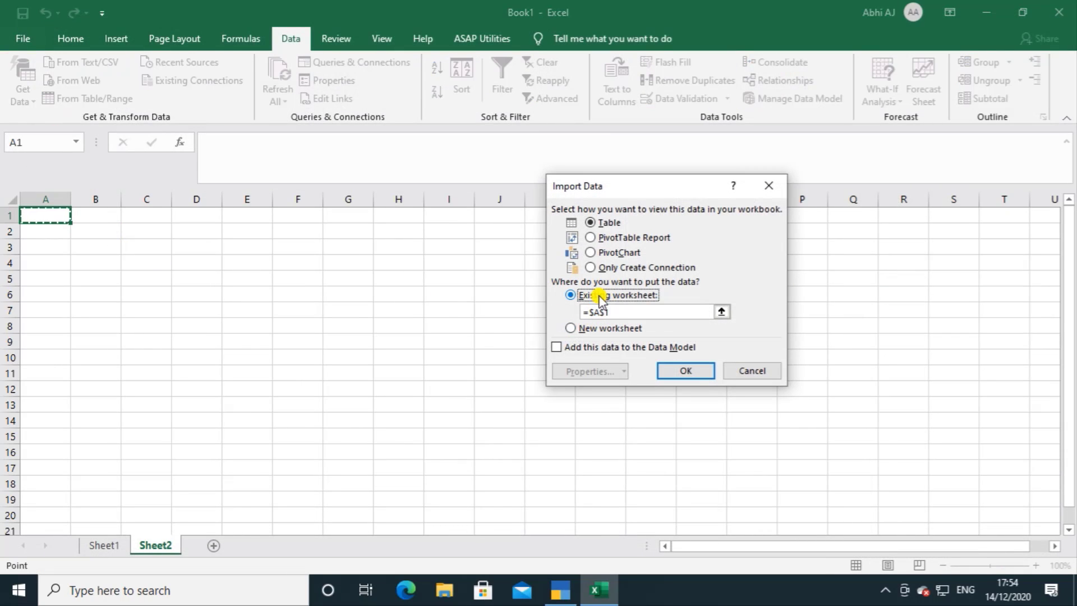
{"action": "left_click", "coordinate": [685, 371]}
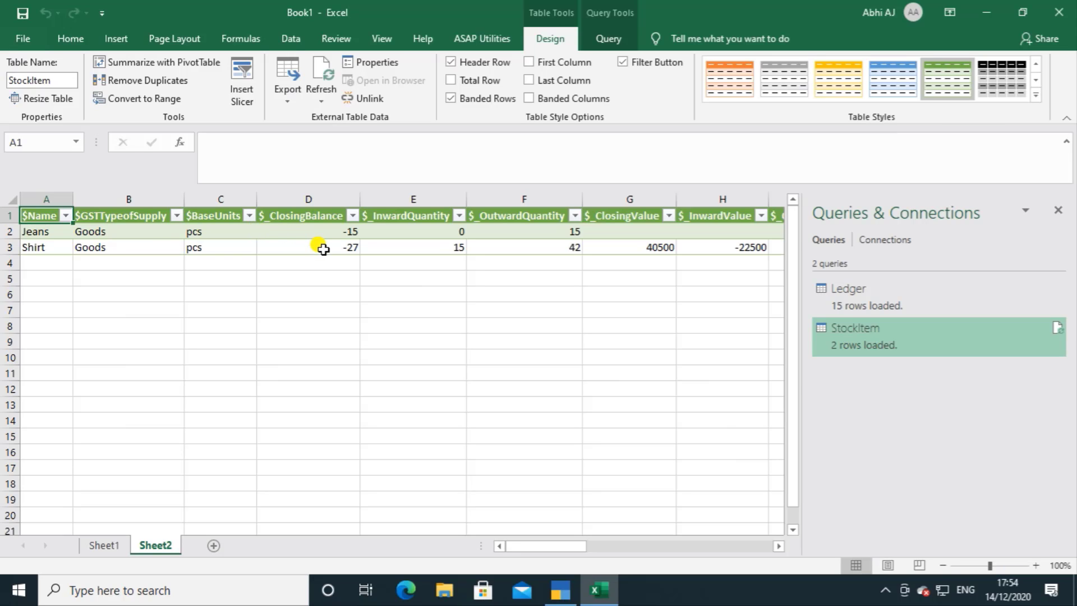
{"action": "left_click", "coordinate": [297, 230]}
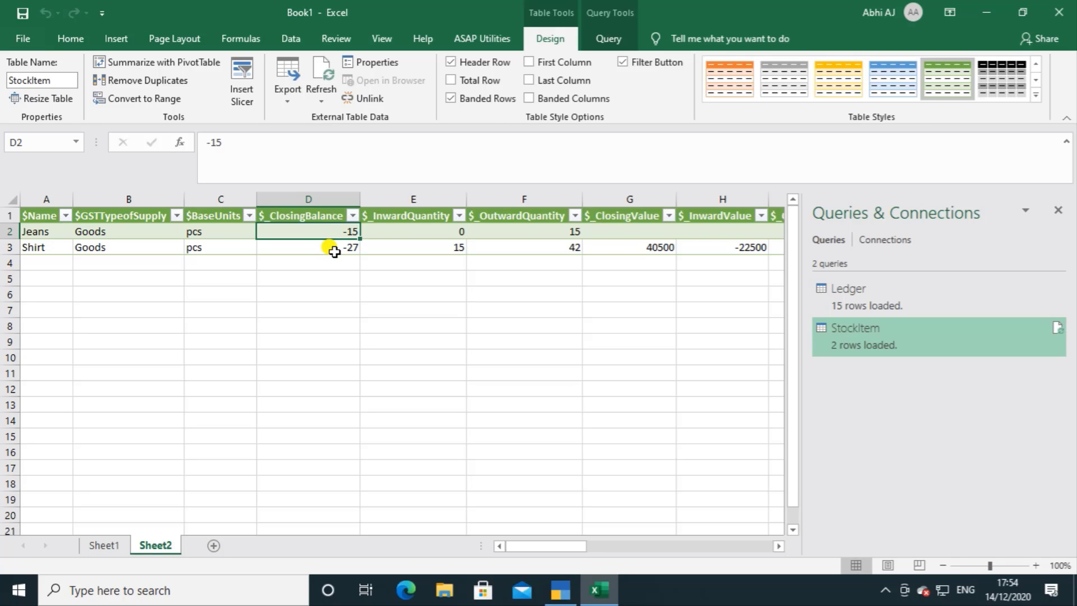
Step: Switch to TallyPrime and leave the ledger creation form to return to the Gateway of Tally
{"action": "left_click", "coordinate": [560, 589]}
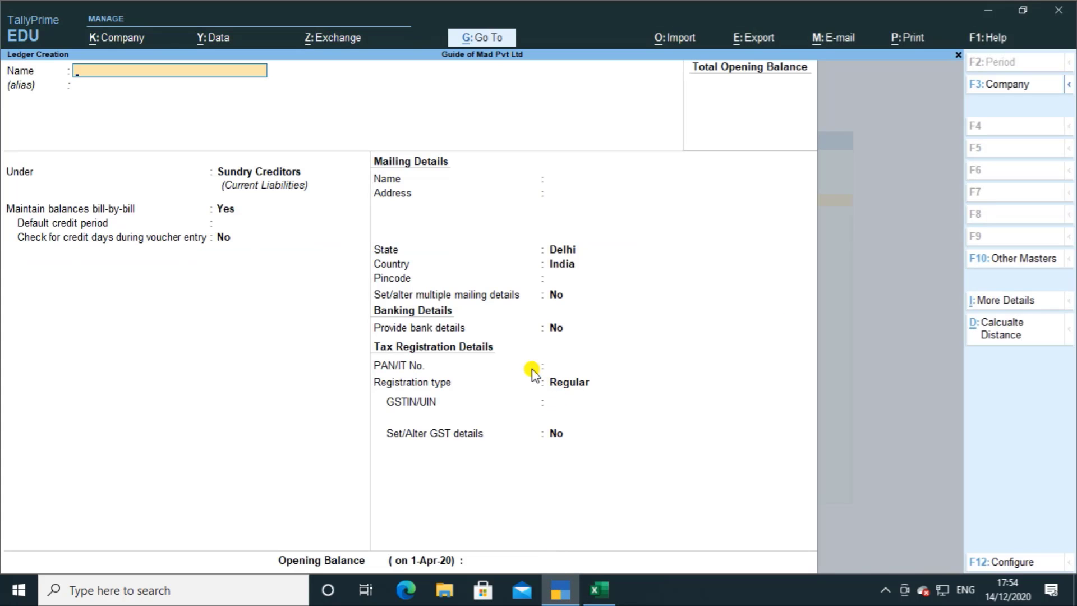
{"action": "key", "text": "Escape"}
{"action": "key", "text": "Return"}
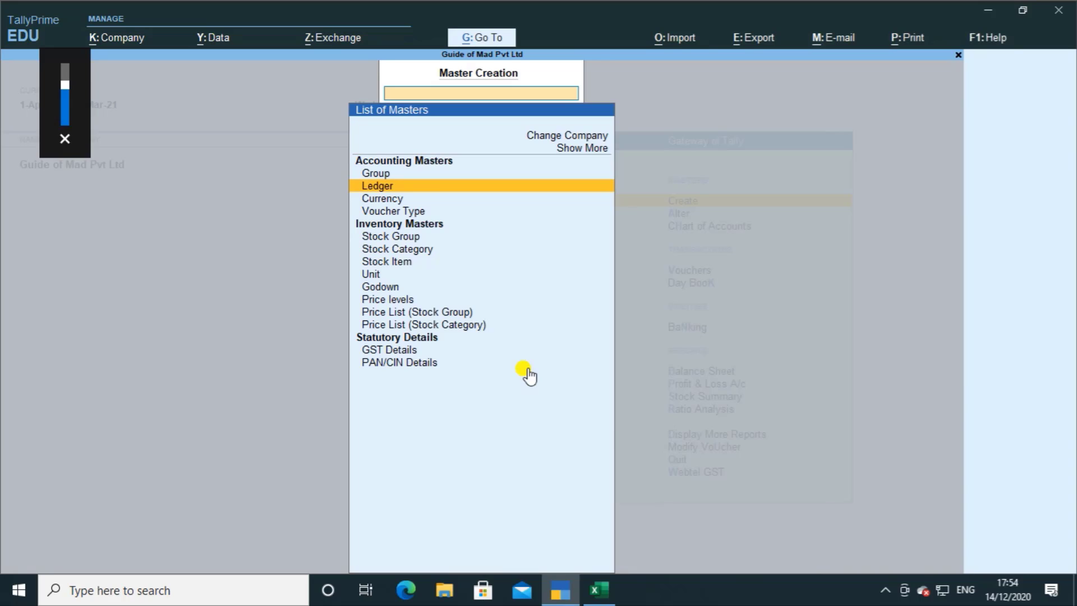
{"action": "key", "text": "Escape"}
{"action": "key", "text": "Escape"}
{"action": "key", "text": "n"}
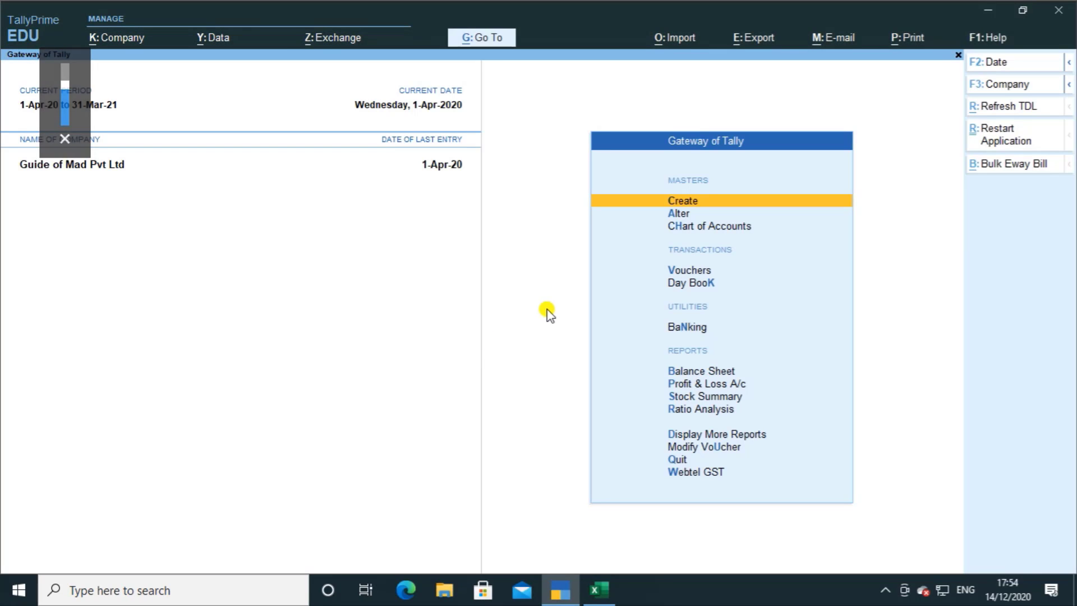
Step: Open the stock item Shirt for alteration
{"action": "key", "text": "Down"}
{"action": "key", "text": "Return"}
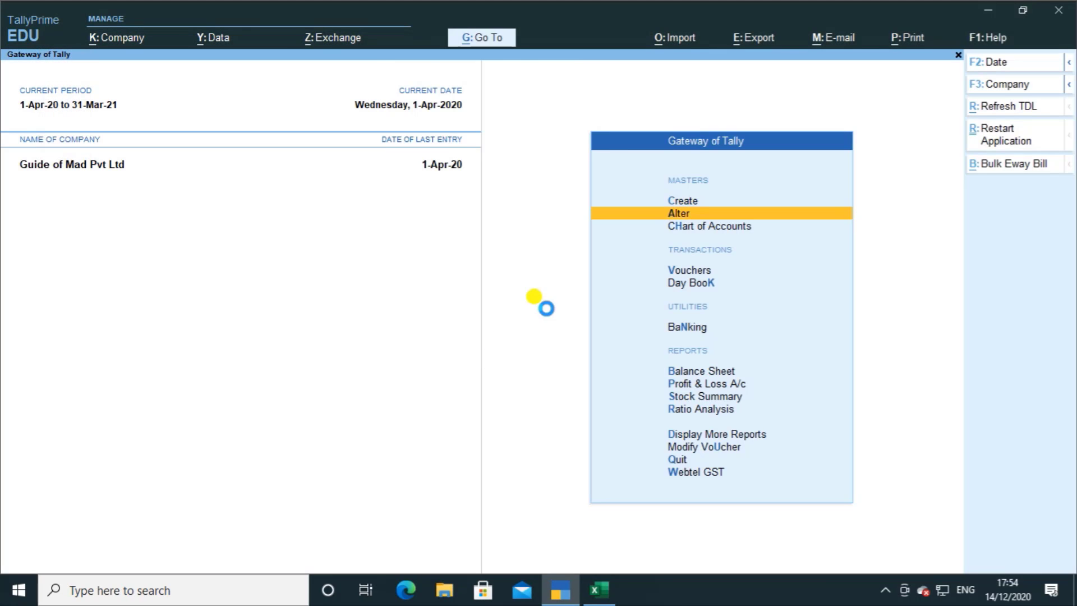
{"action": "key", "text": "Down"}
{"action": "key", "text": "Down"}
{"action": "key", "text": "Down"}
{"action": "key", "text": "Down"}
{"action": "key", "text": "Down"}
{"action": "key", "text": "Down"}
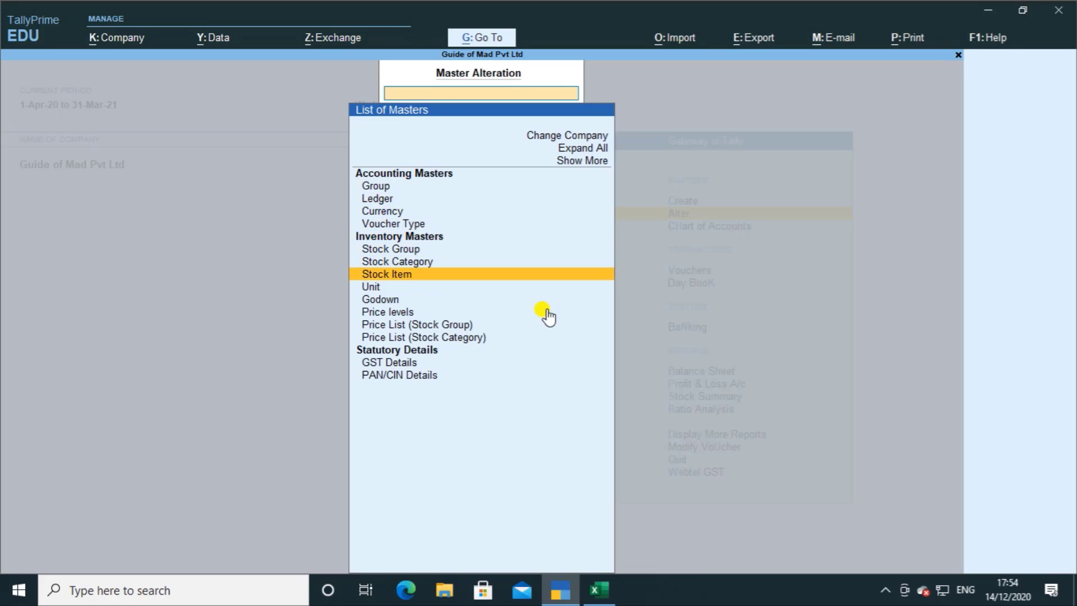
{"action": "key", "text": "Return"}
{"action": "key", "text": "Down"}
{"action": "key", "text": "Return"}
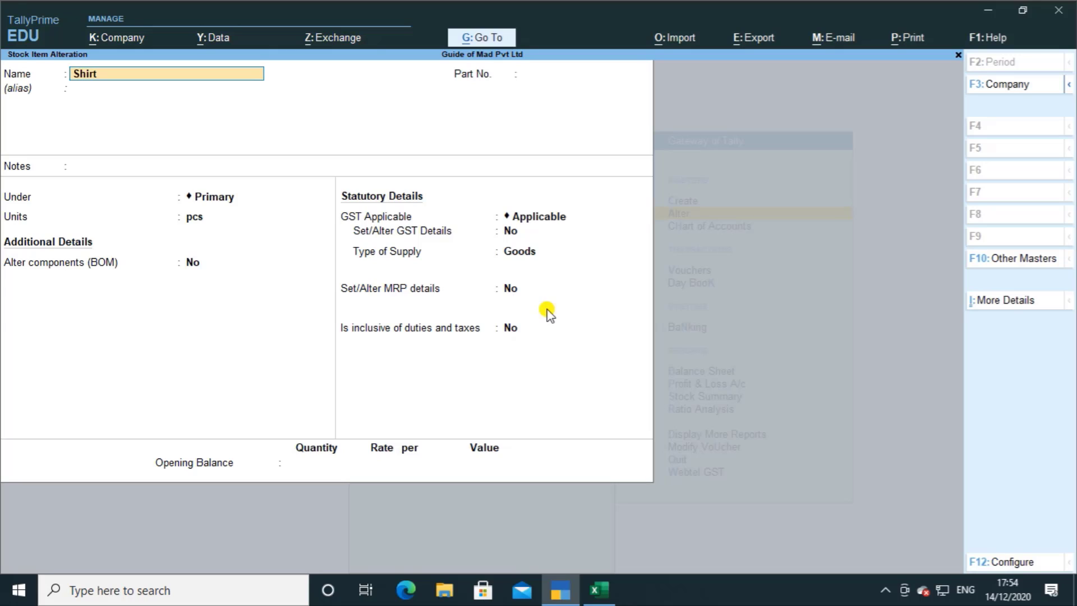
Step: Give Shirt an opening balance of 100 pcs at a rate of 200.00, save the item and return to the Gateway of Tally
{"action": "key", "text": "Return"}
{"action": "key", "text": "Return"}
{"action": "key", "text": "Return"}
{"action": "key", "text": "Return"}
{"action": "key", "text": "Return"}
{"action": "key", "text": "Return"}
{"action": "key", "text": "Return"}
{"action": "key", "text": "Return"}
{"action": "key", "text": "Return"}
{"action": "key", "text": "Return"}
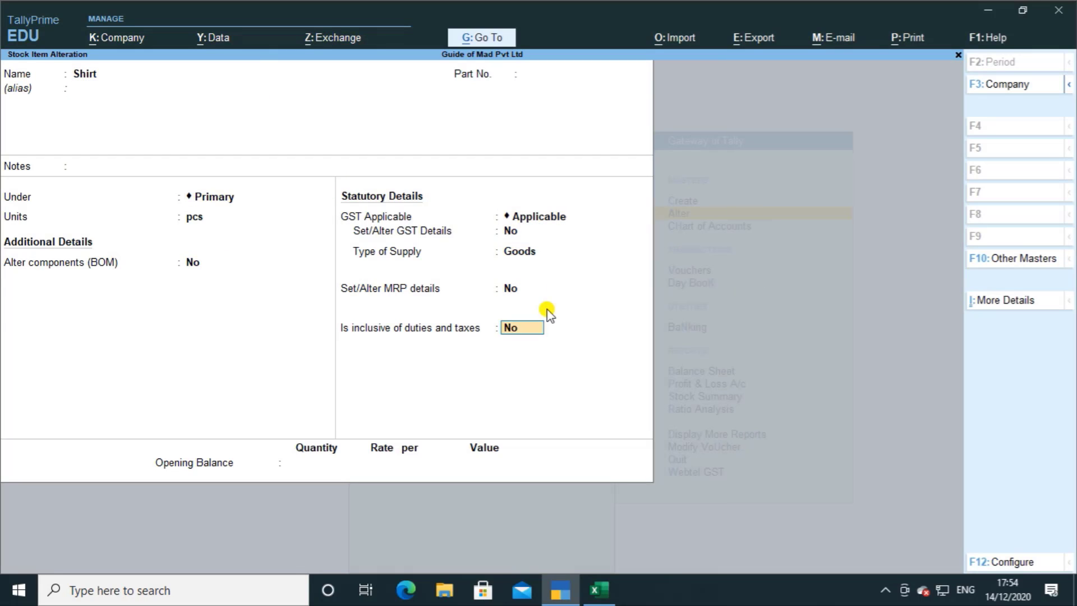
{"action": "key", "text": "Return"}
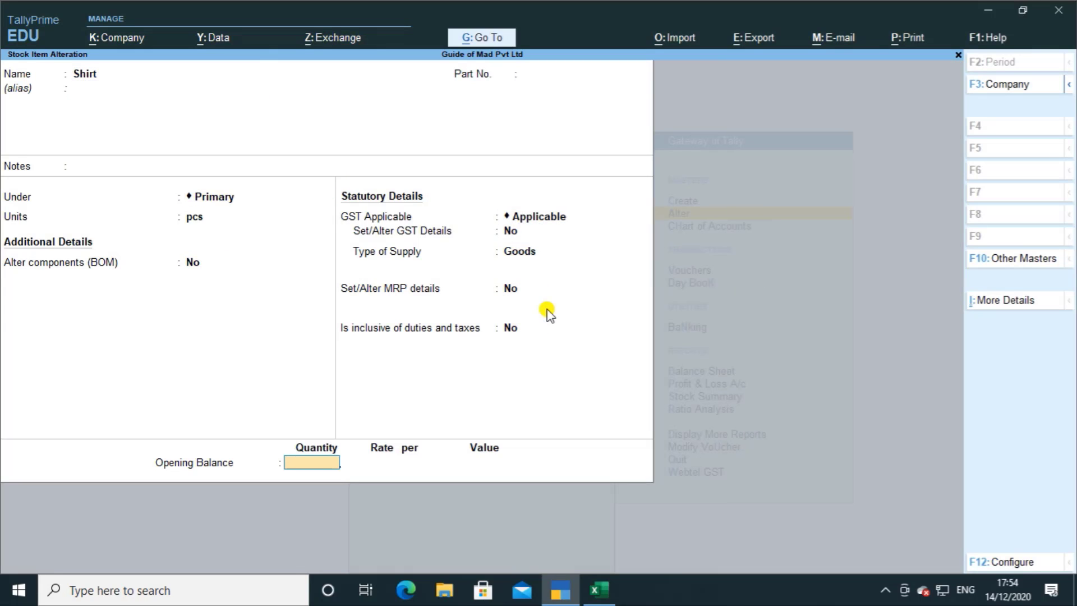
{"action": "type", "text": "100"}
{"action": "key", "text": "Return"}
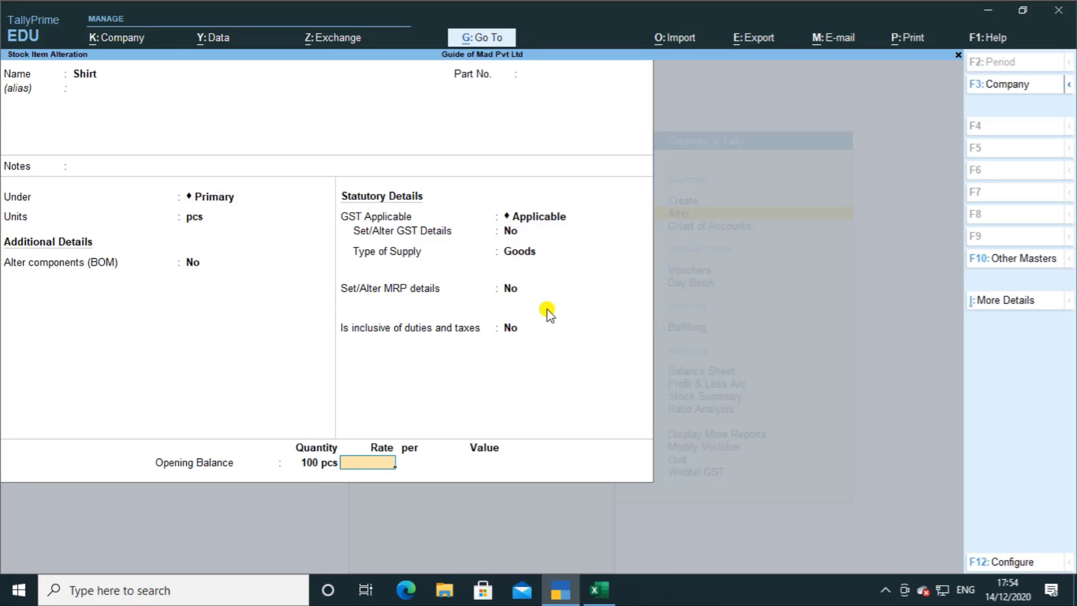
{"action": "key", "text": "Return"}
{"action": "key", "text": "Return"}
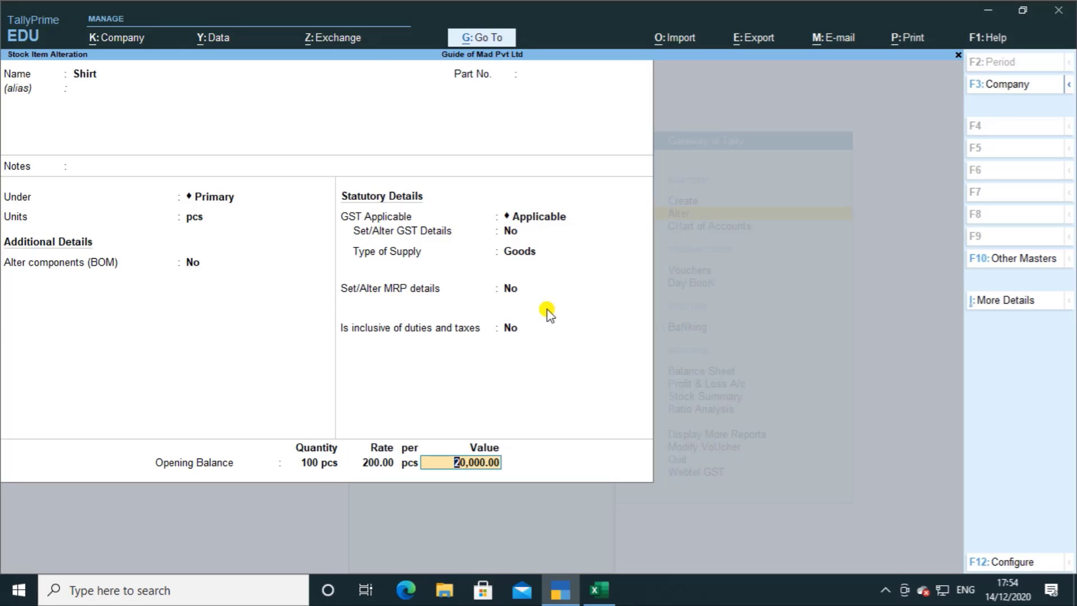
{"action": "key", "text": "Return"}
{"action": "key", "text": "Return"}
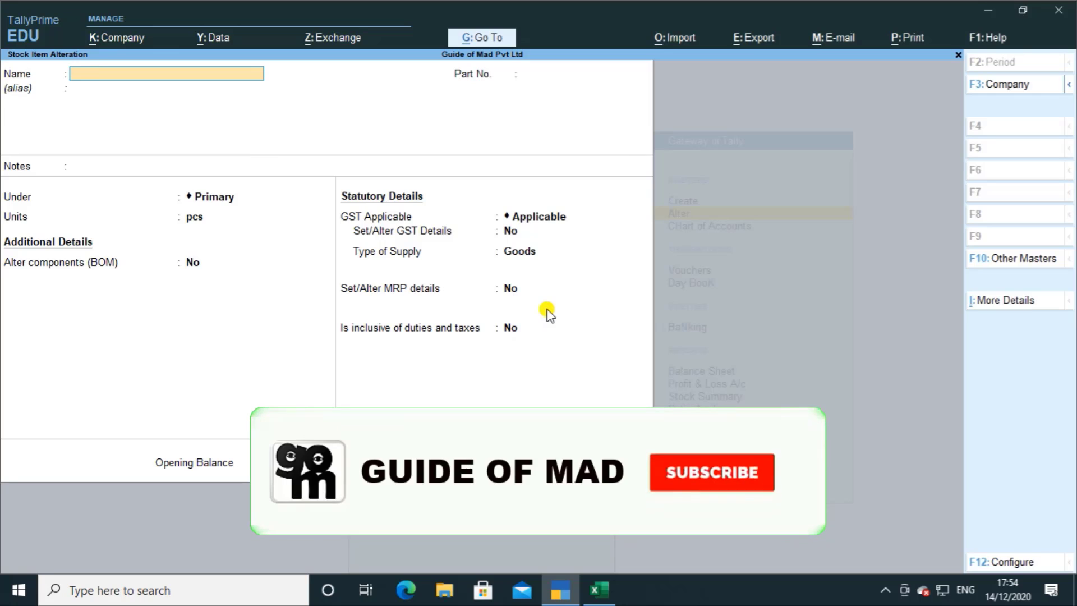
{"action": "key", "text": "Escape"}
{"action": "key", "text": "Escape"}
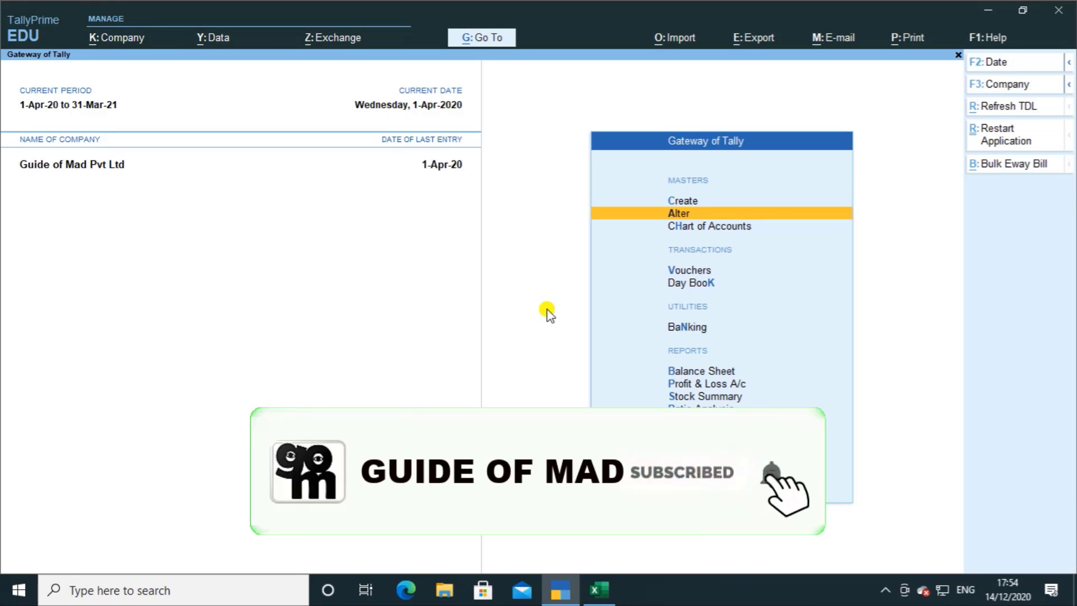
Step: Switch to Excel, refresh the StockItem query to check Shirt's closing balance, and close the Queries & Connections pane
{"action": "key", "text": "alt+Tab"}
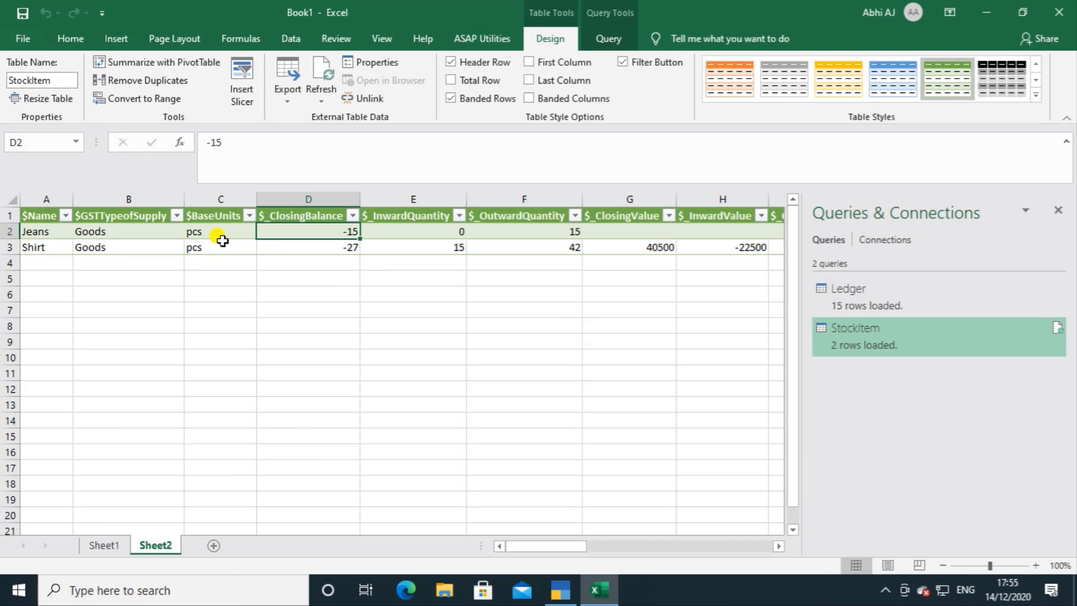
{"action": "left_click", "coordinate": [608, 39]}
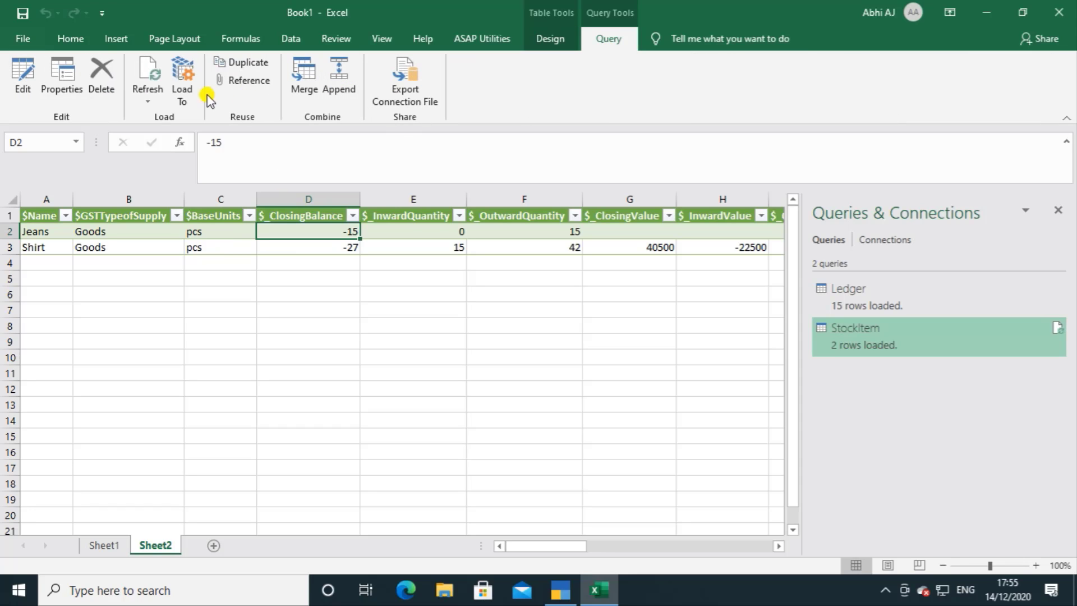
{"action": "left_click", "coordinate": [145, 102]}
{"action": "left_click", "coordinate": [158, 116]}
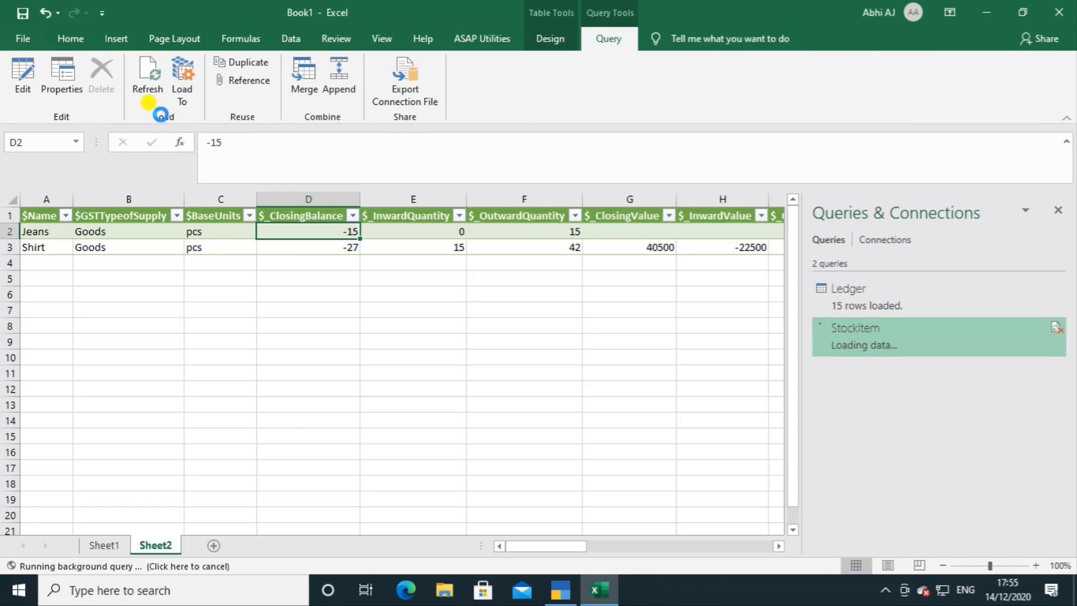
{"action": "left_click", "coordinate": [318, 247]}
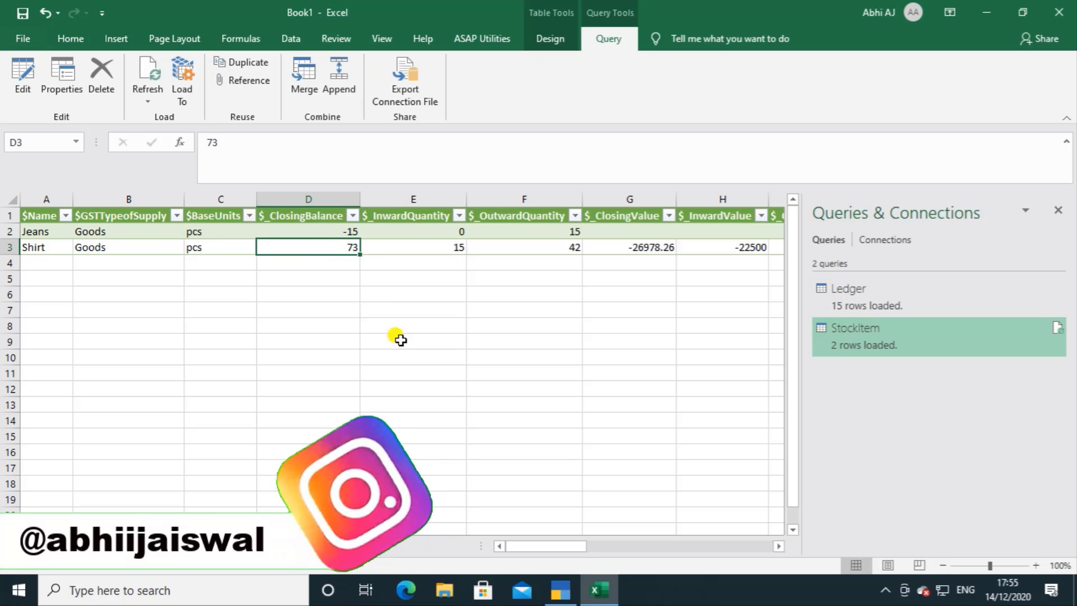
{"action": "left_click", "coordinate": [1058, 210]}
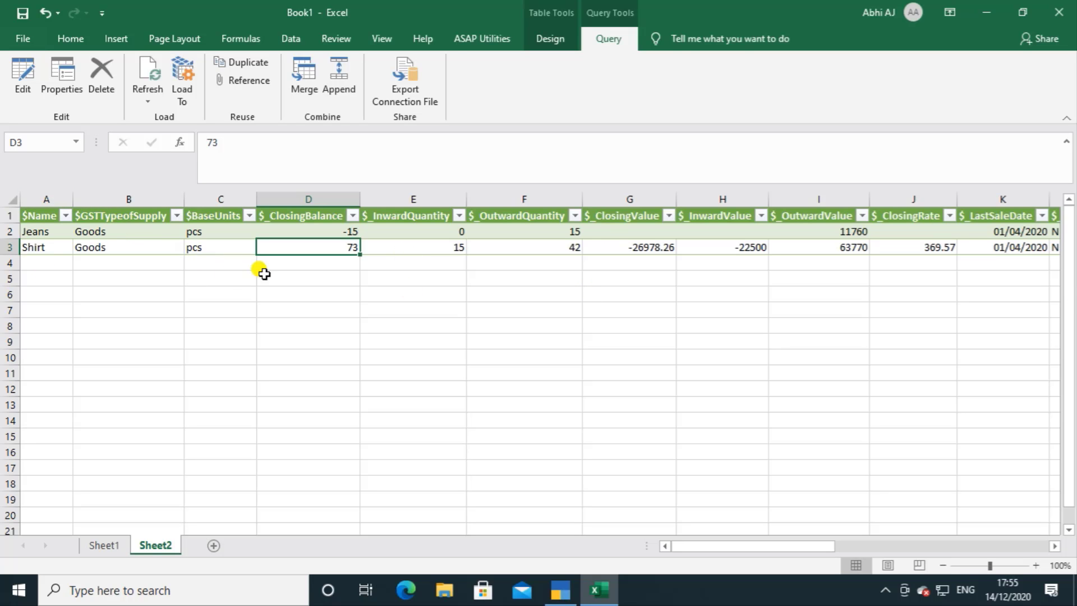
Step: Review the ledger table on Sheet1 through to its last columns and add a new worksheet after Sheet2
{"action": "left_click", "coordinate": [104, 545]}
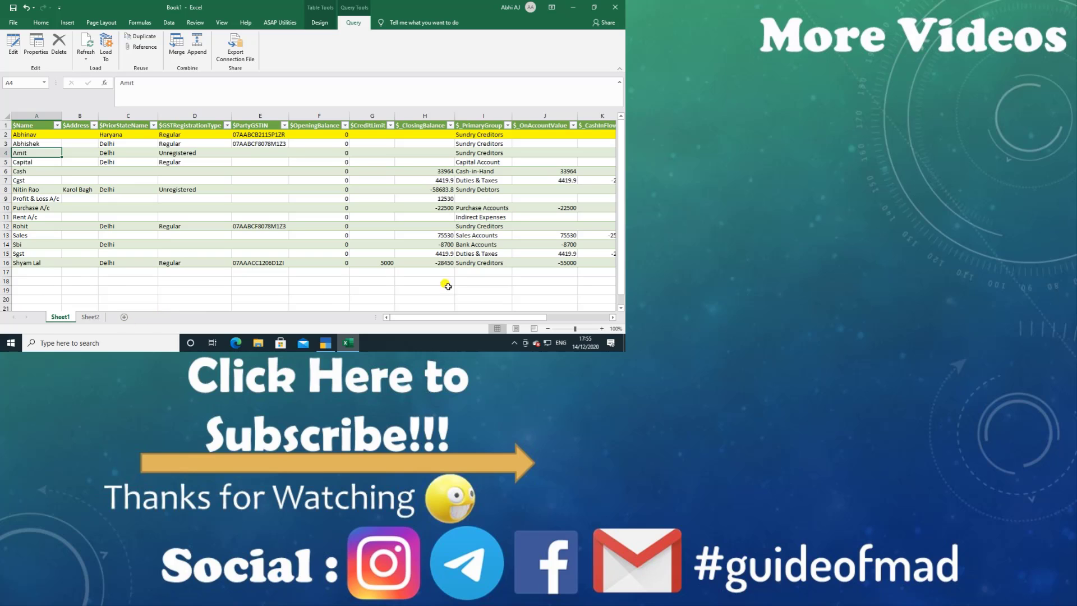
{"action": "left_click_drag", "start_coordinate": [492, 318], "coordinate": [556, 318]}
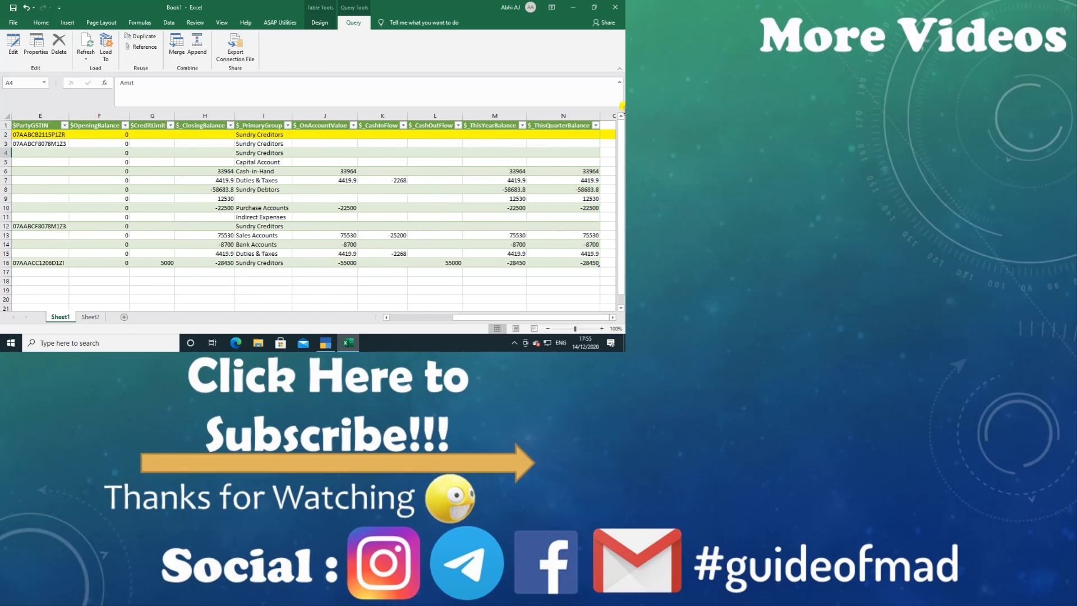
{"action": "left_click", "coordinate": [611, 114]}
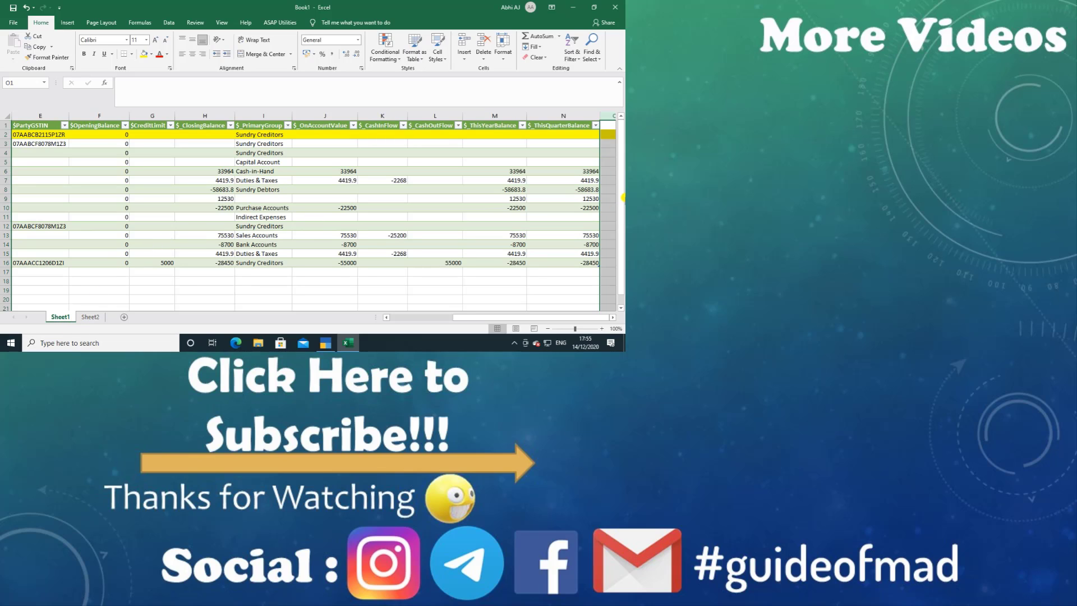
{"action": "left_click", "coordinate": [89, 316]}
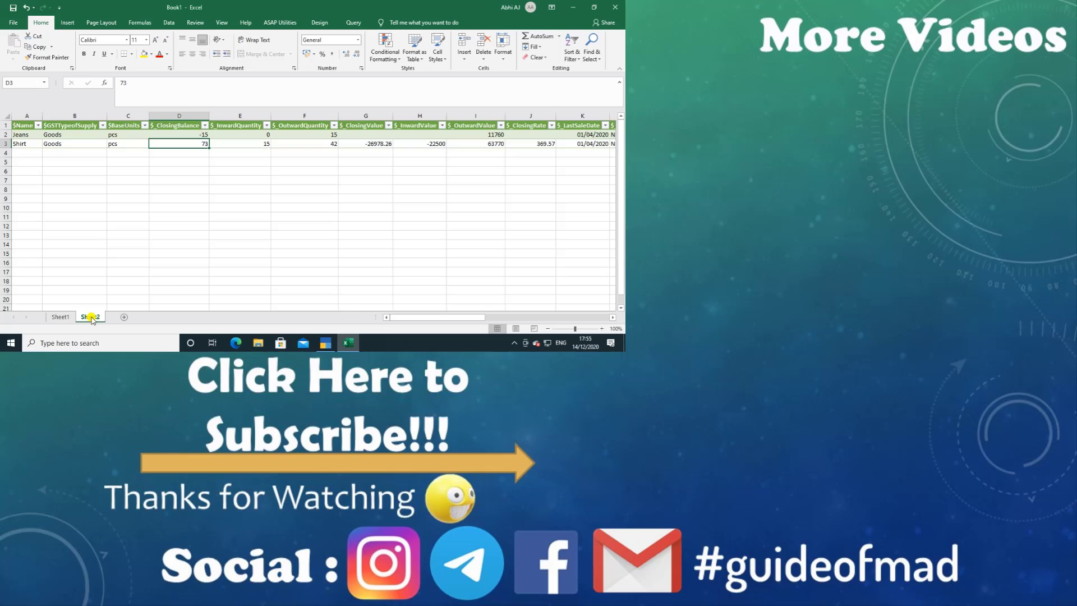
{"action": "left_click", "coordinate": [122, 317]}
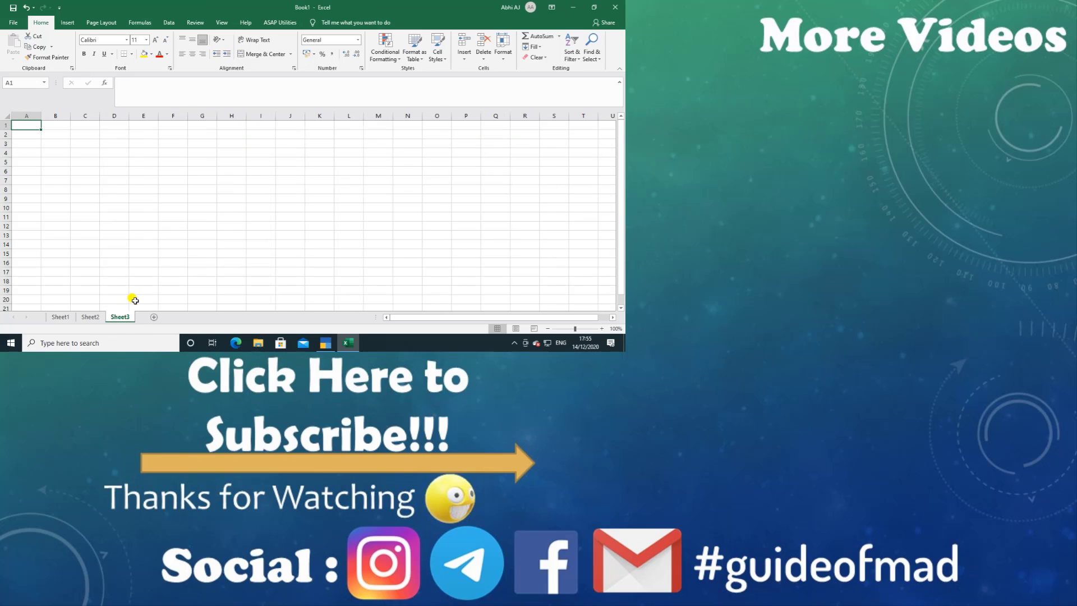